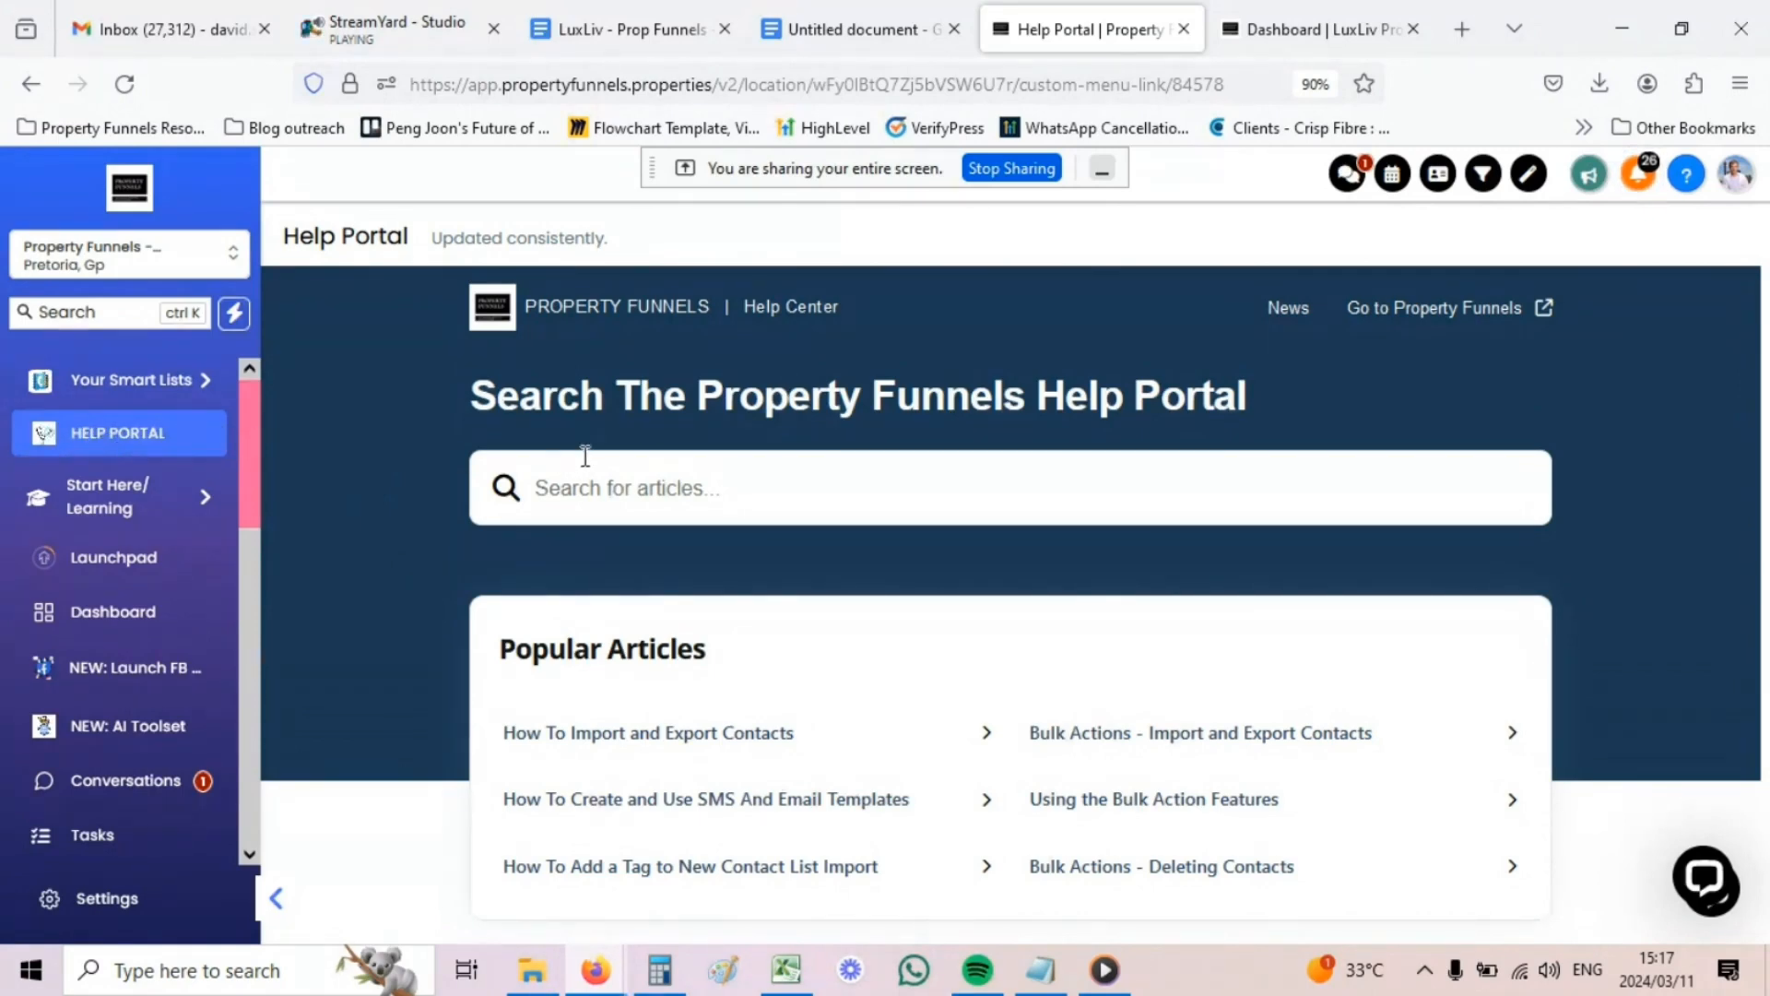
scroll(612, 519, down, 2)
scroll(616, 524, down, 1)
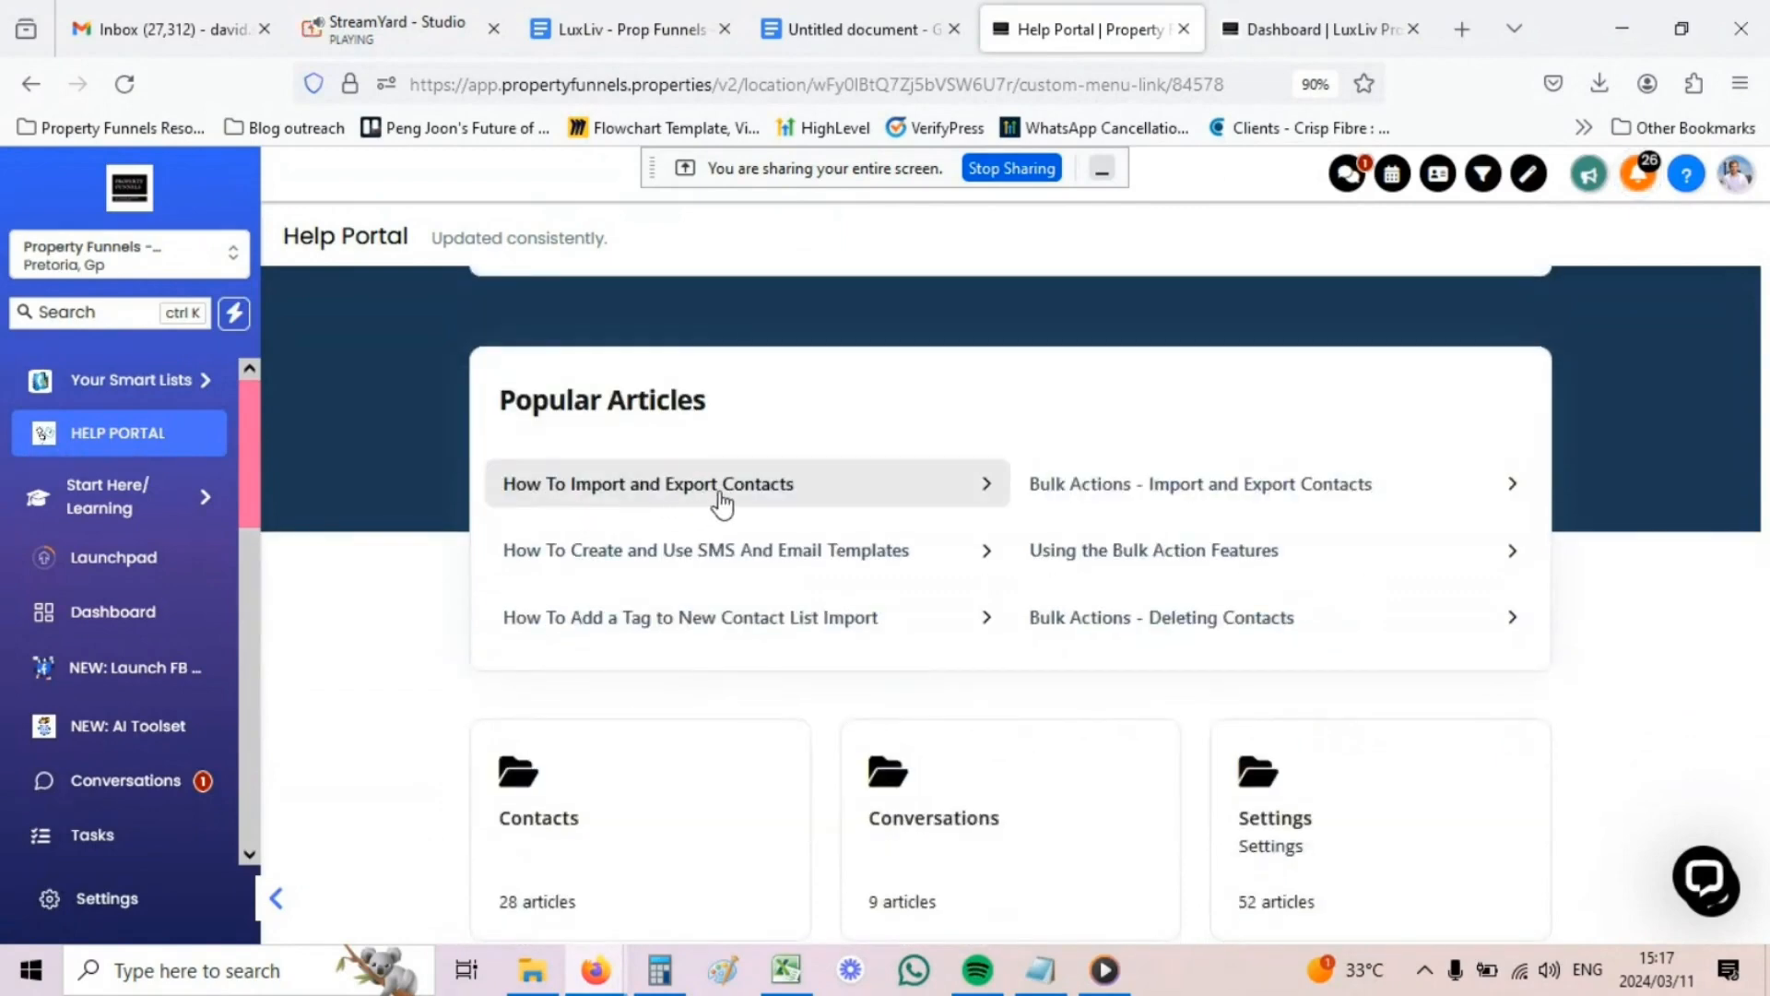
scroll(711, 521, down, 5)
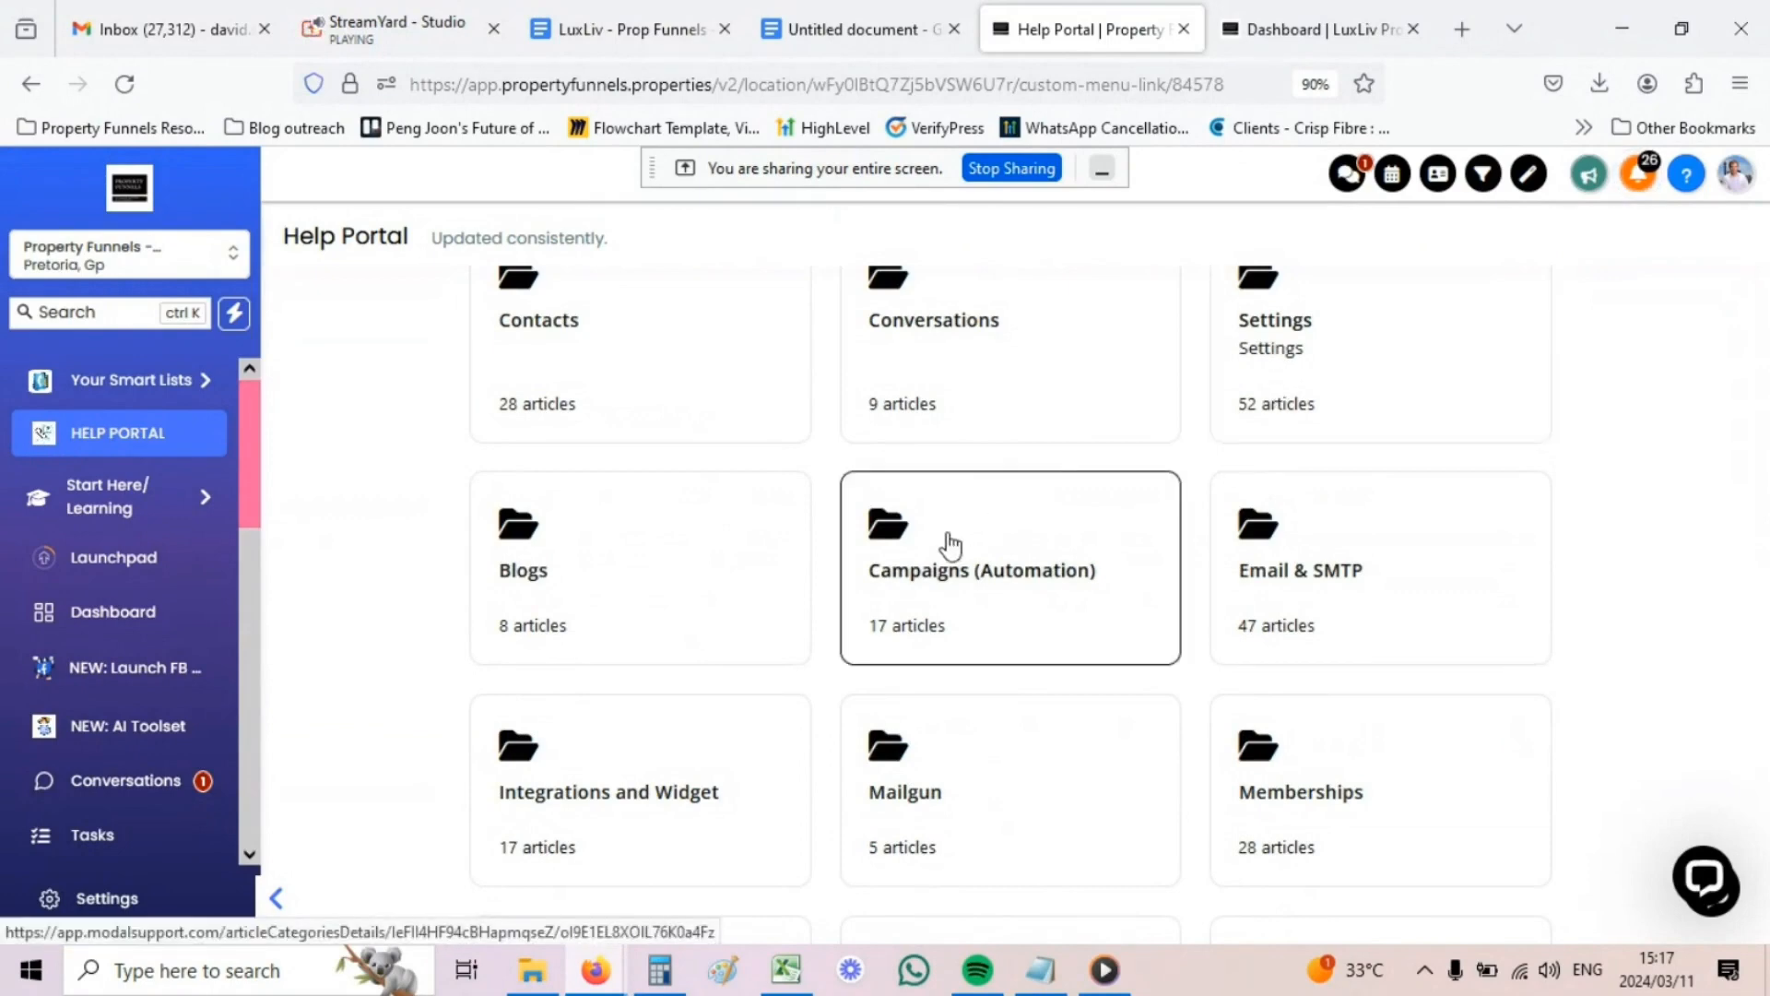
scroll(844, 555, down, 2)
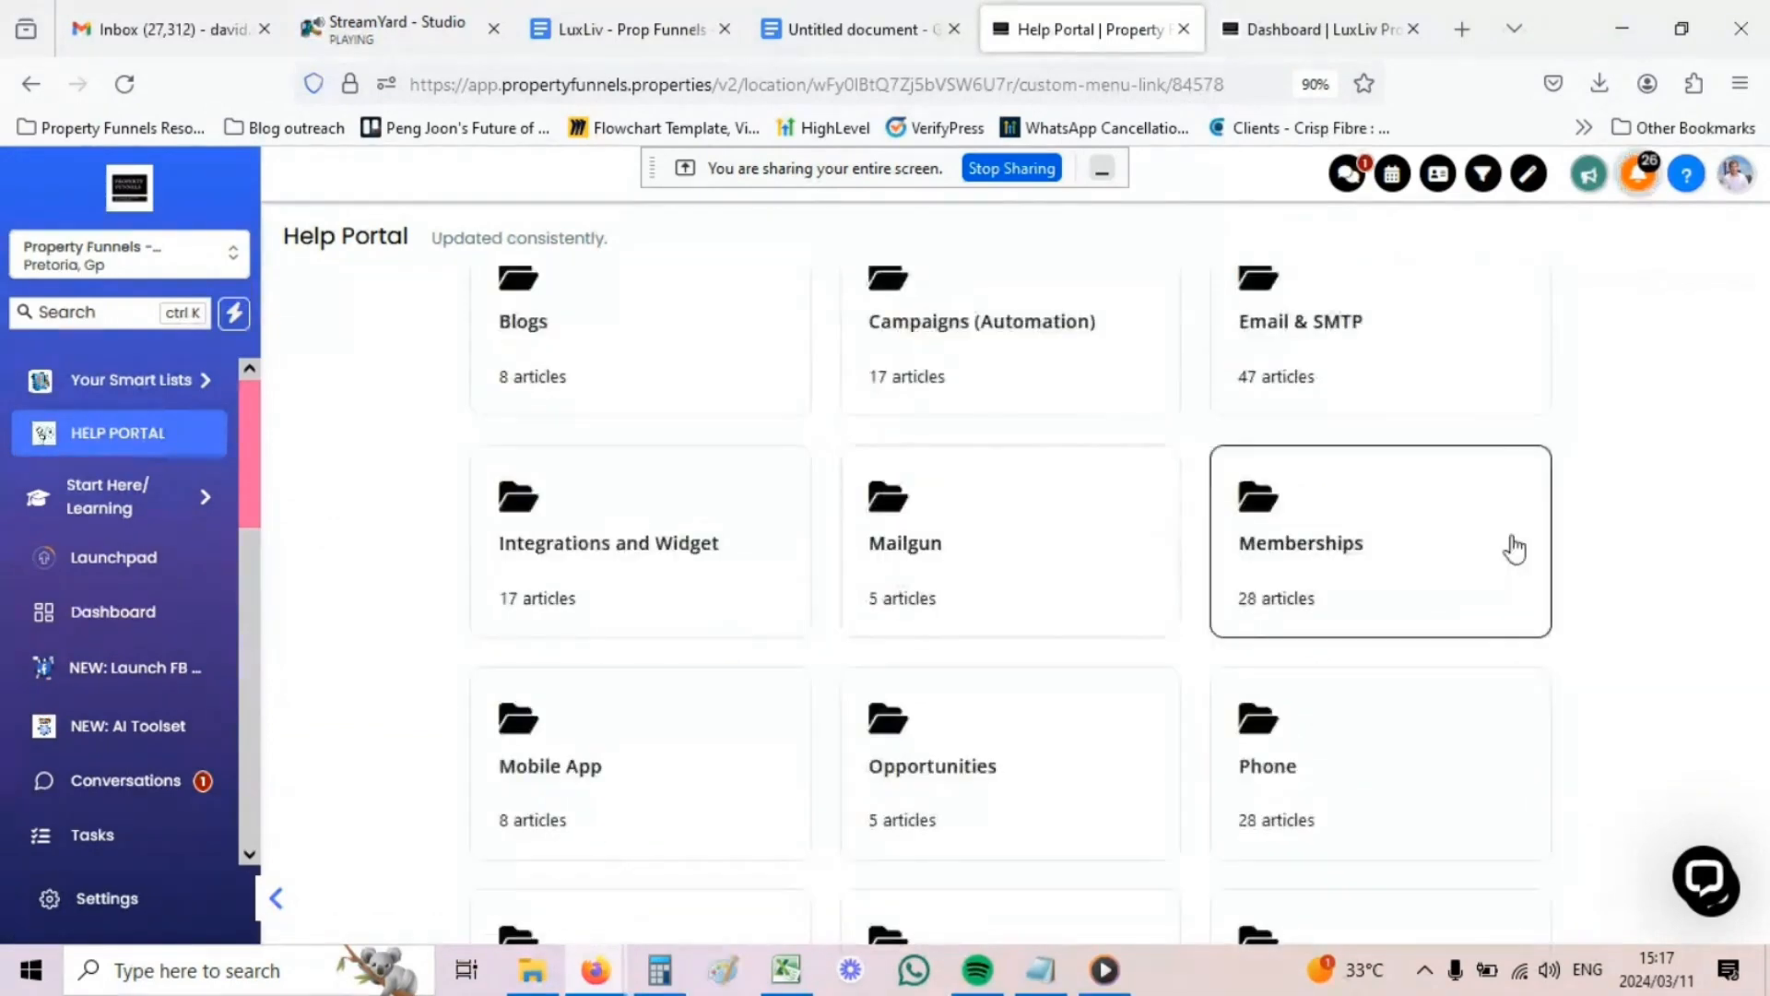
scroll(1336, 565, down, 2)
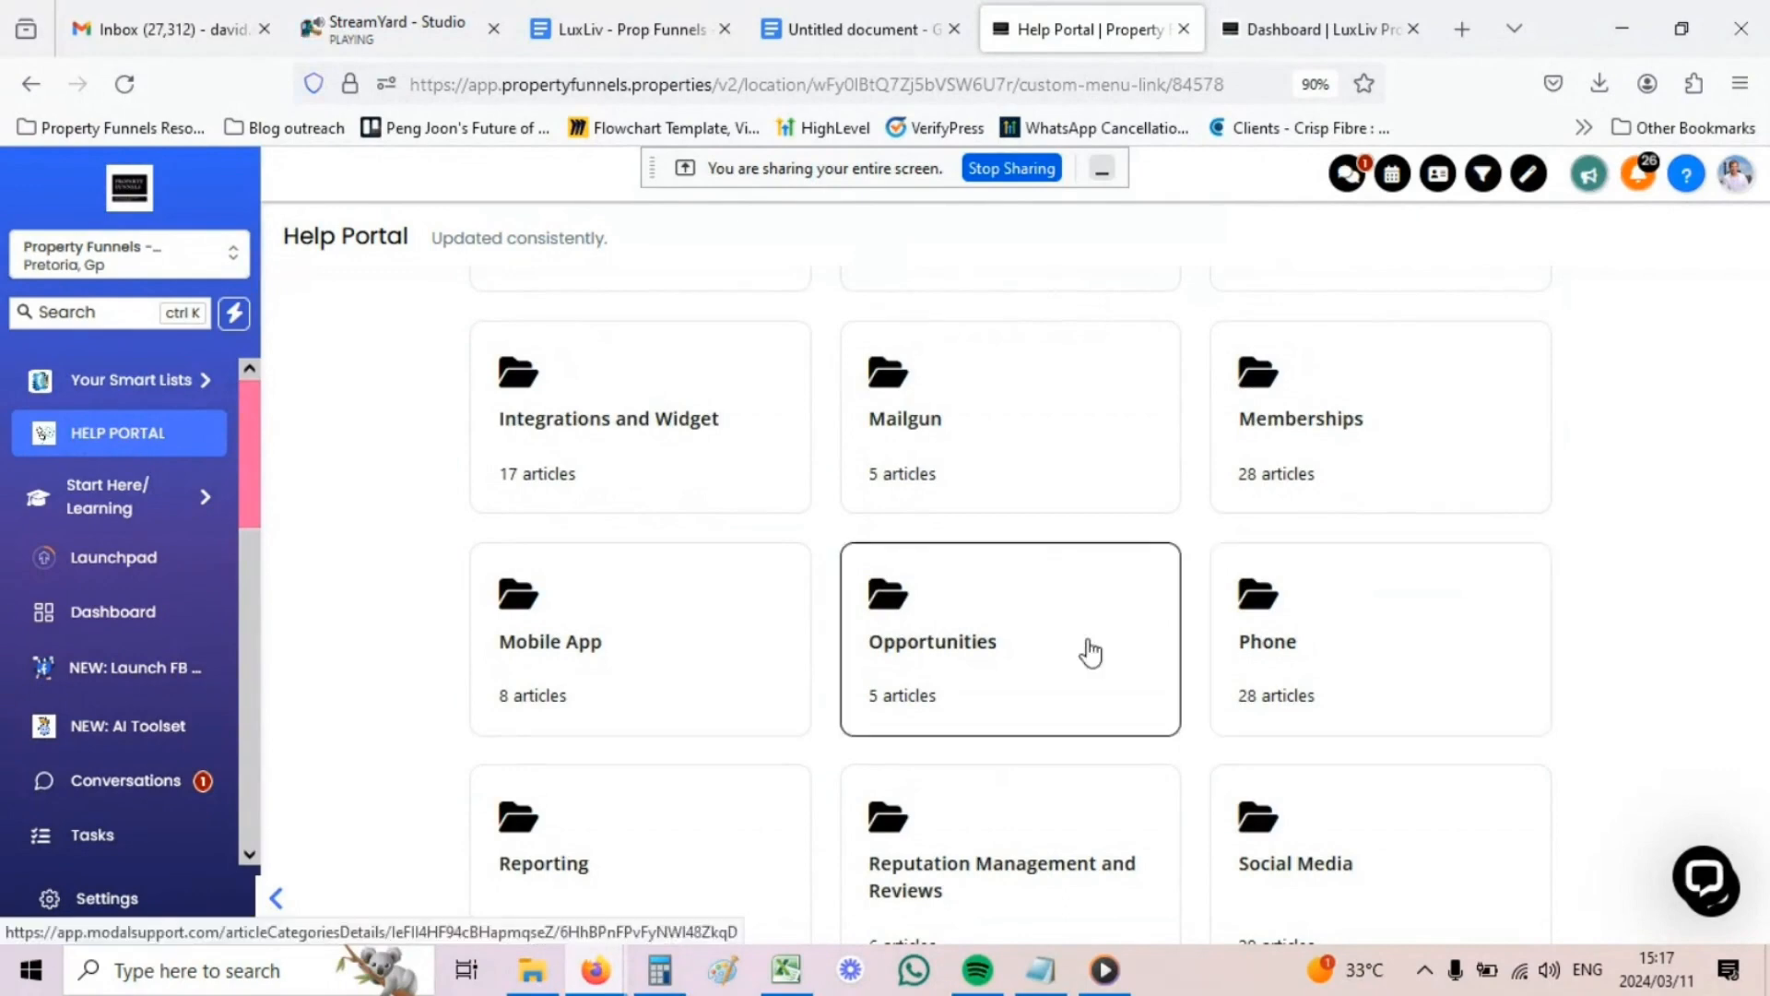
scroll(968, 650, down, 1)
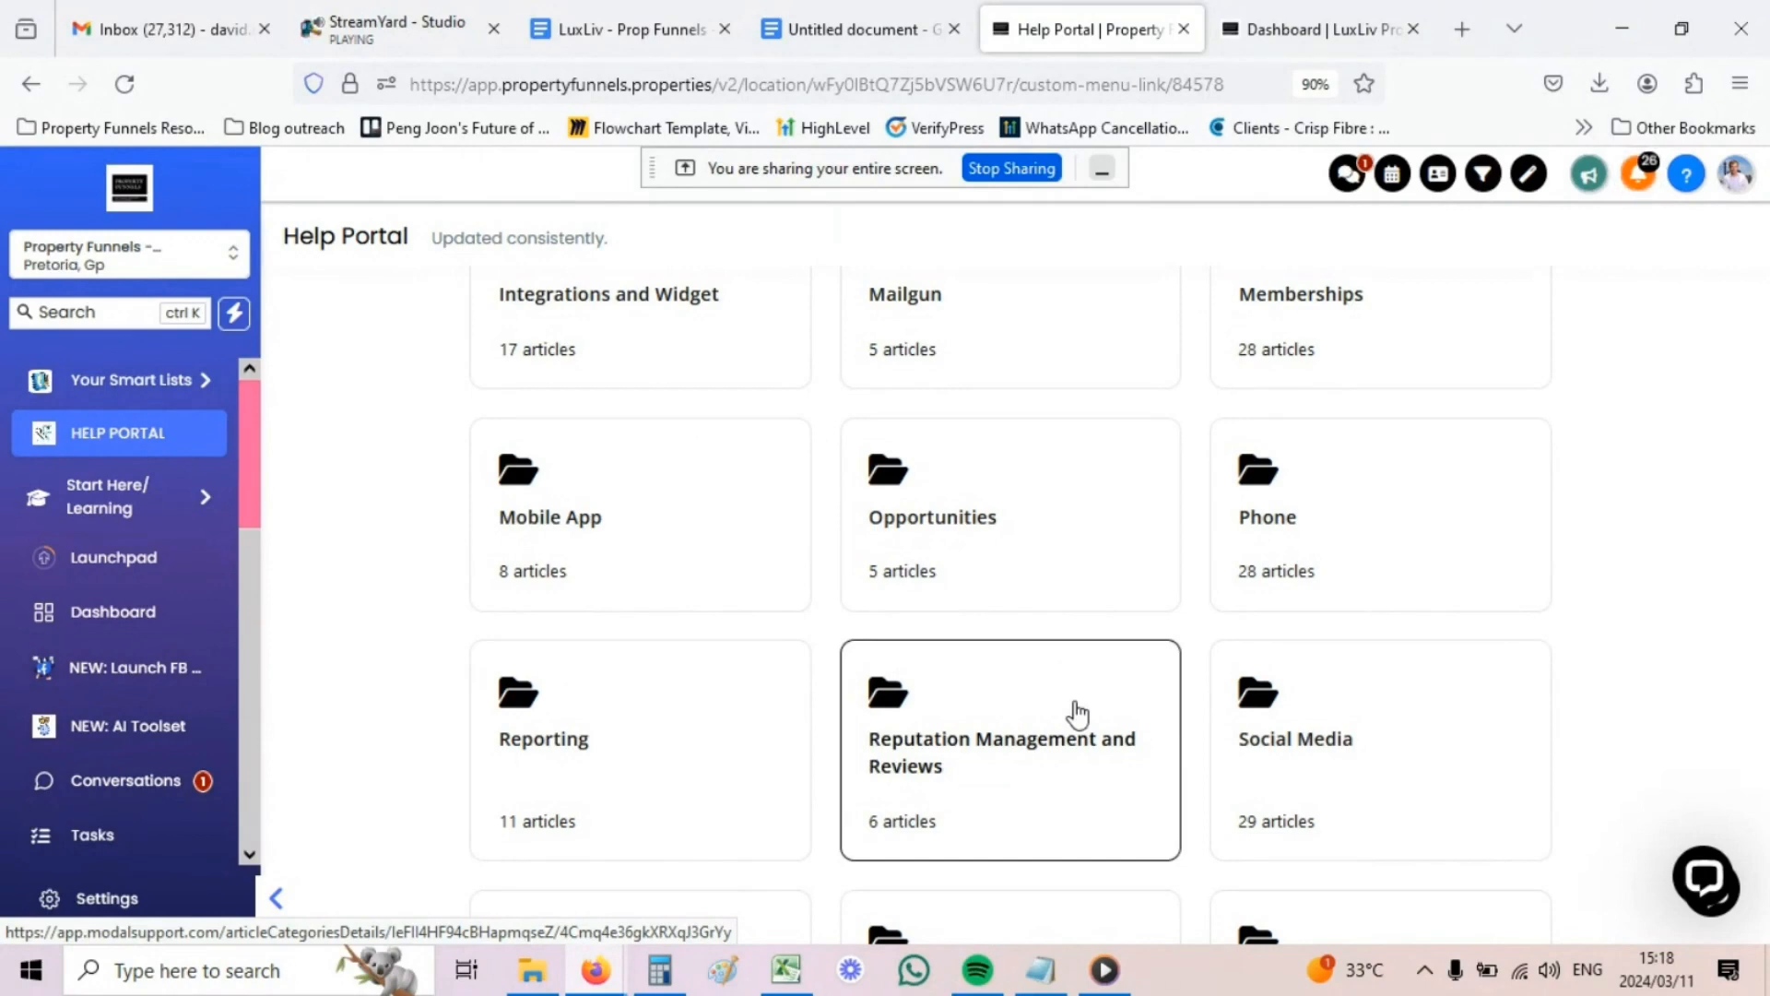
scroll(1076, 712, up, 3)
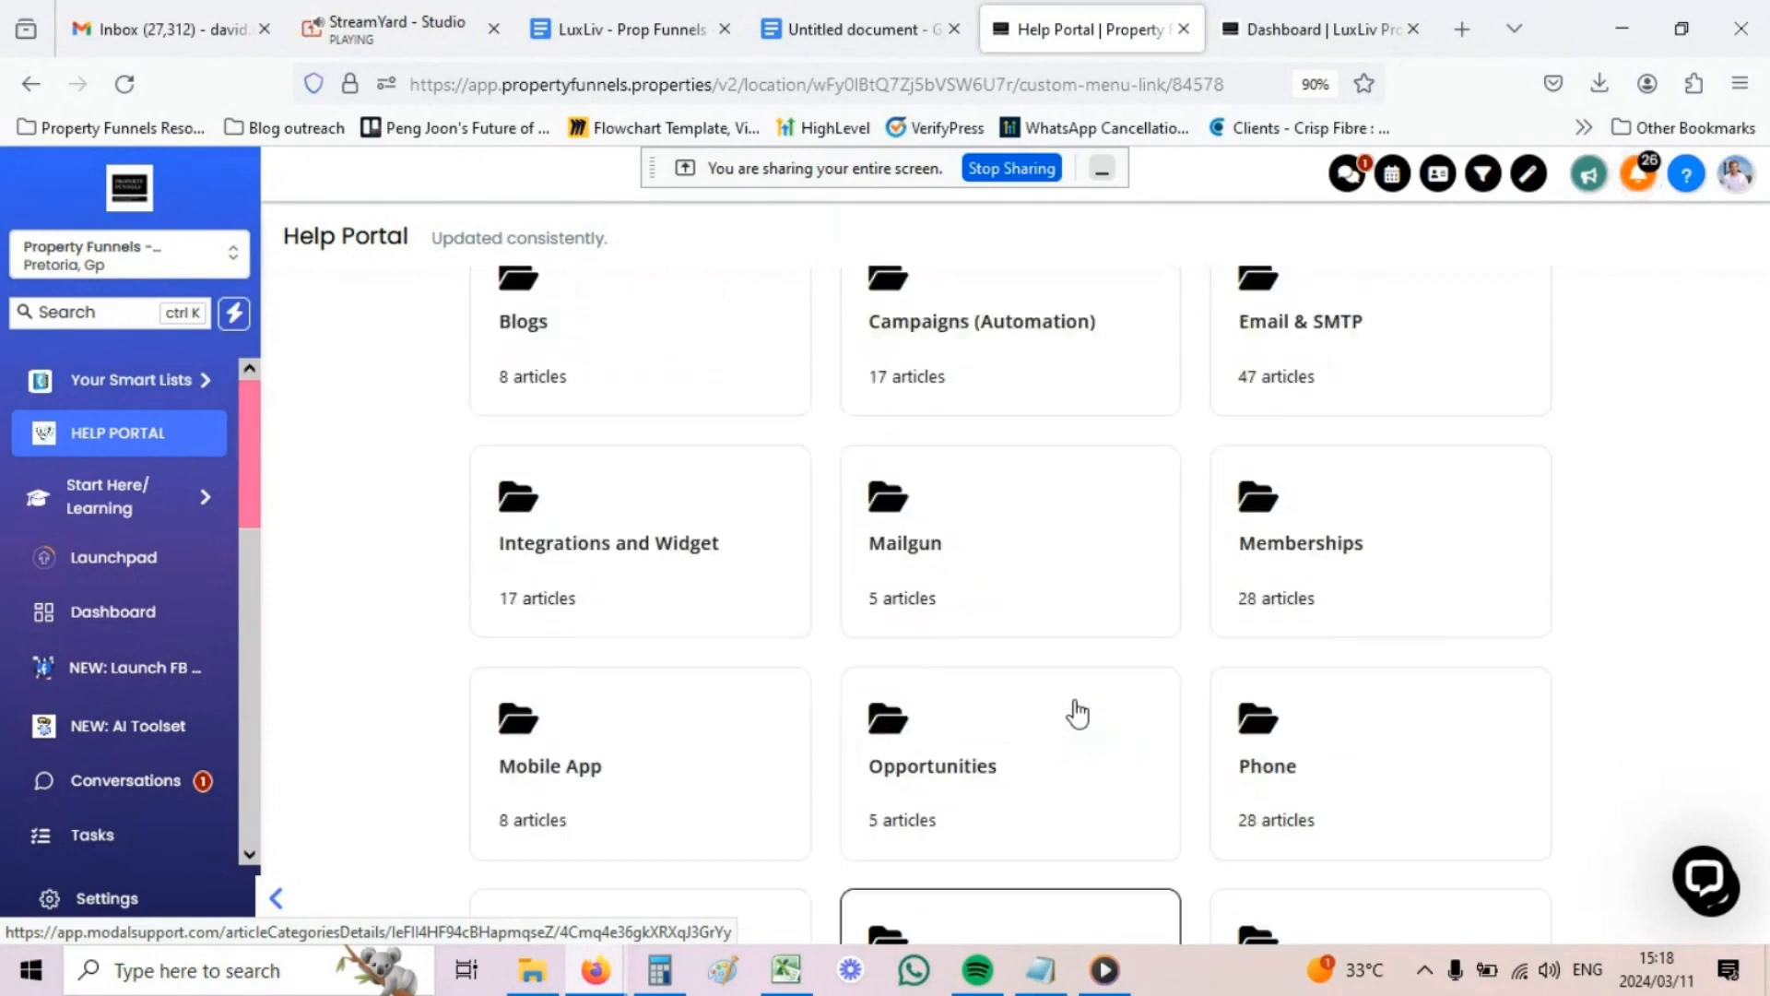
scroll(1077, 712, up, 3)
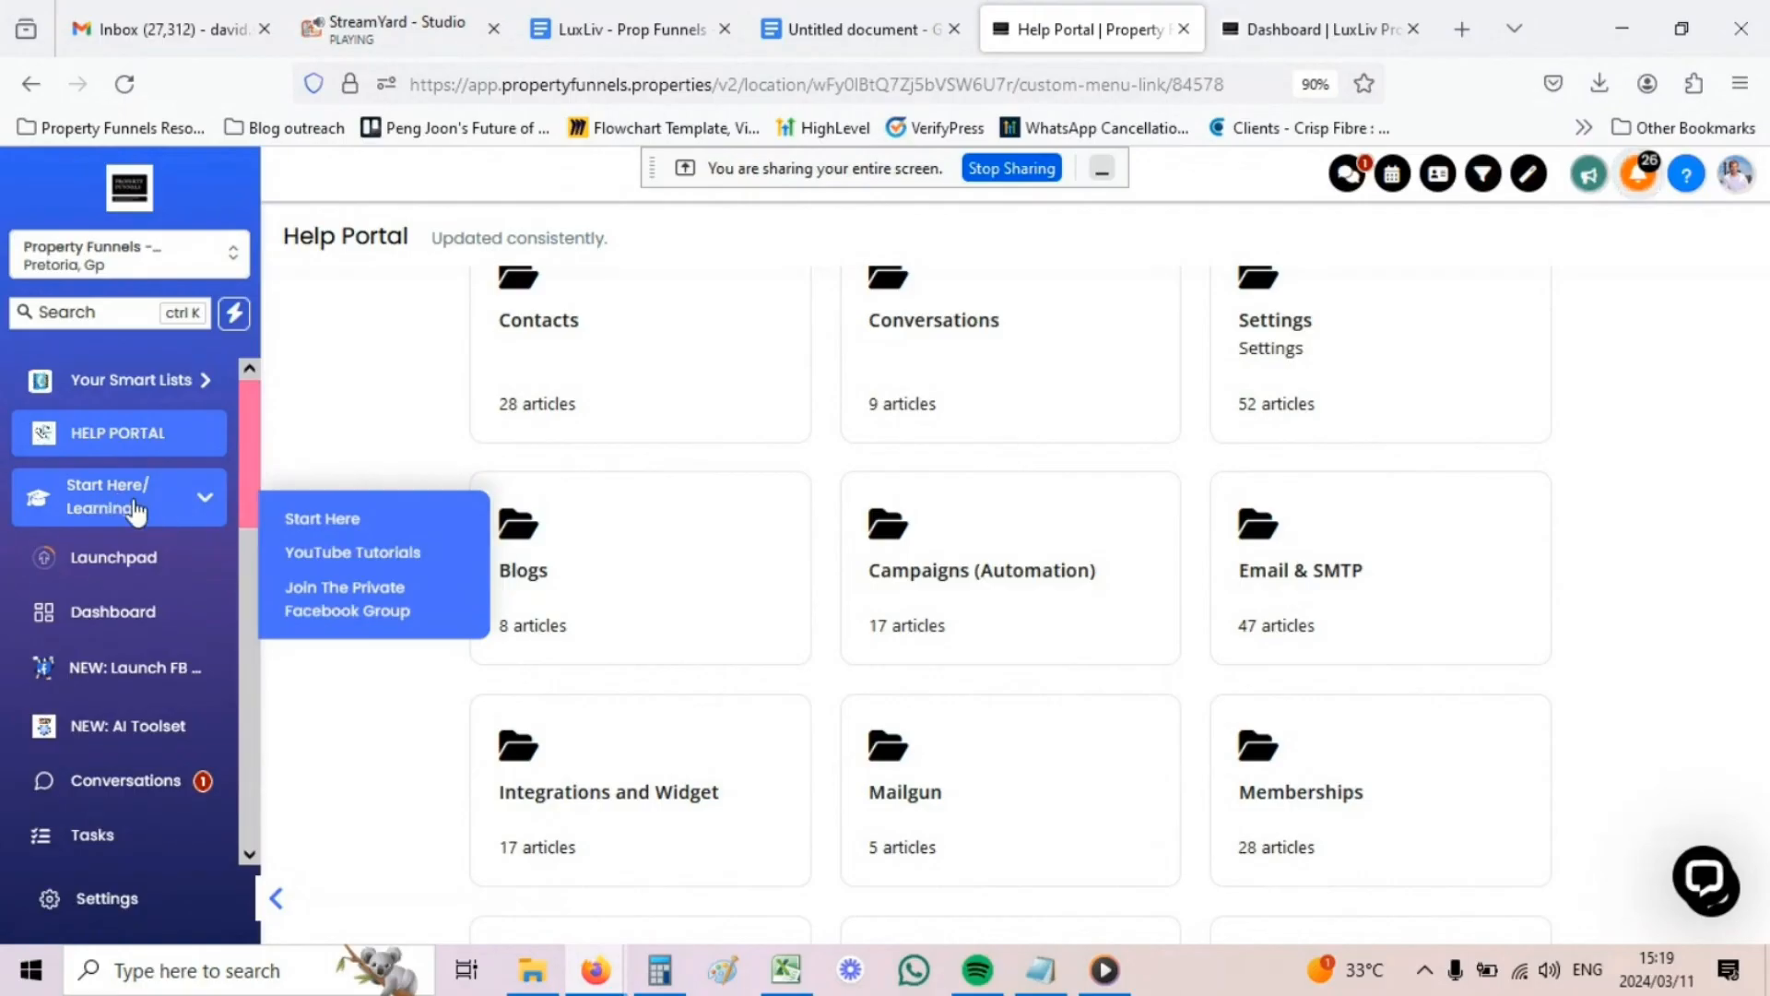
- Scroll the sidebar to review the menu items on the Pretoria, Gauteng dashboard
mouse_move(175, 514)
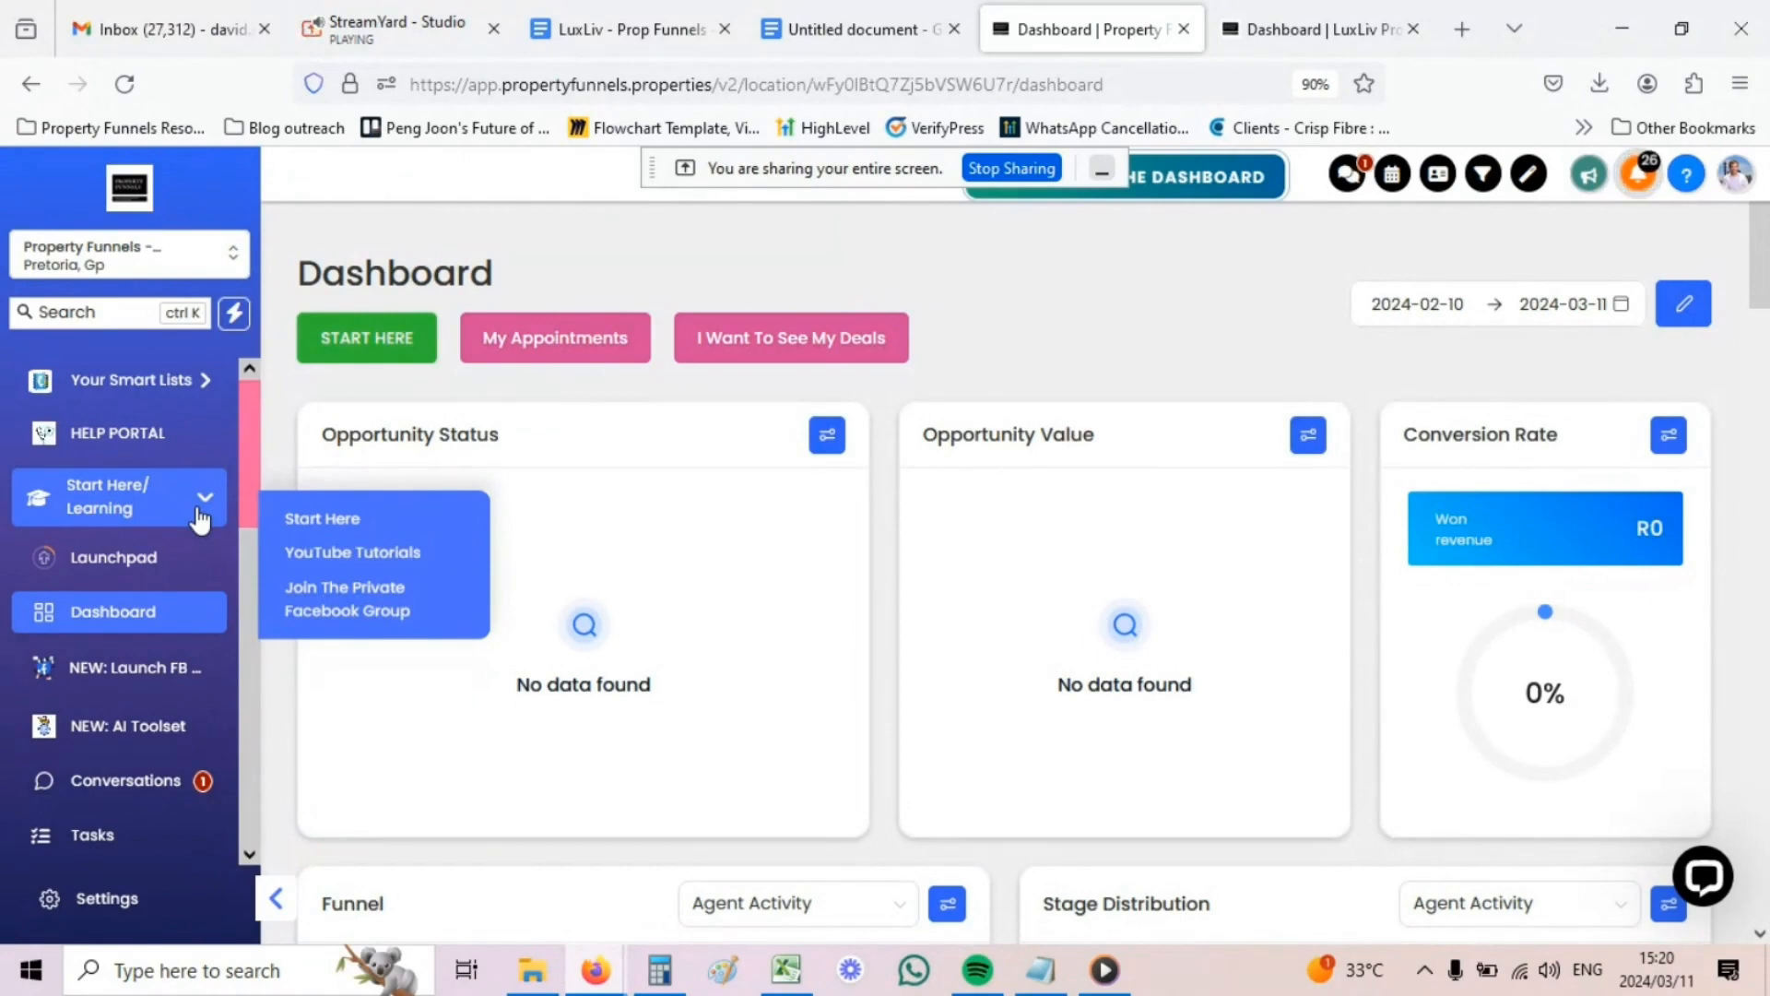
scroll(199, 518, down, 5)
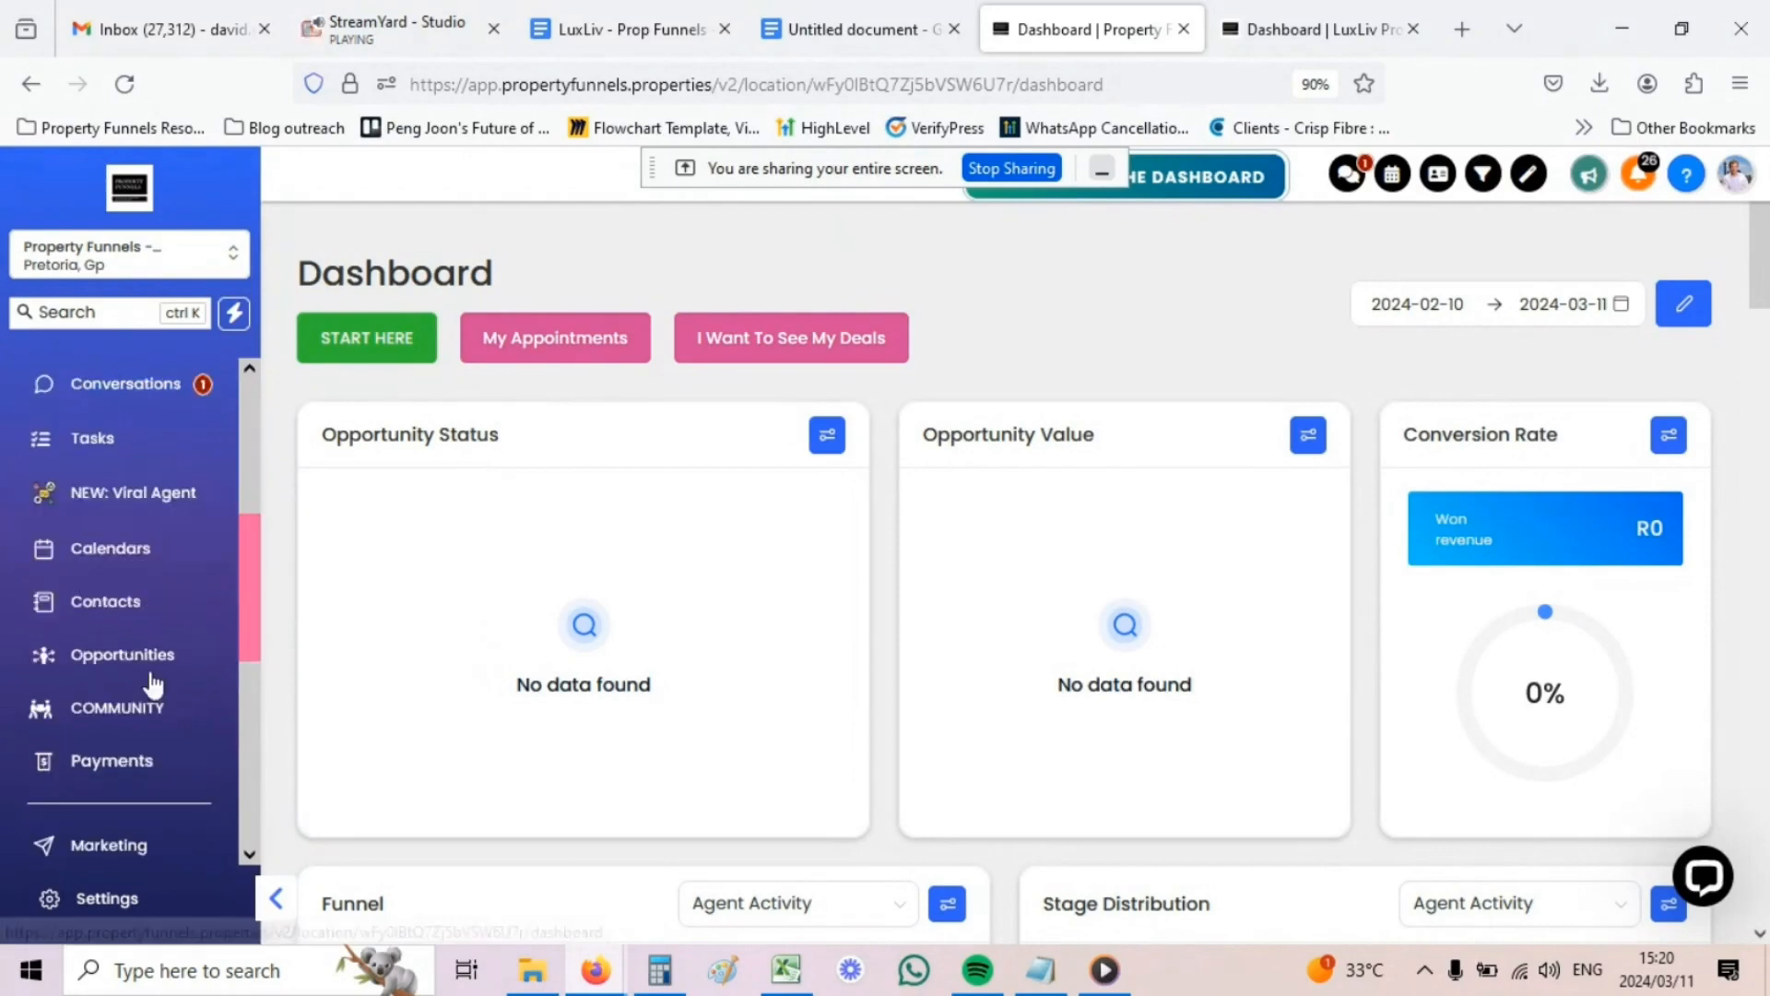
scroll(155, 819, up, 3)
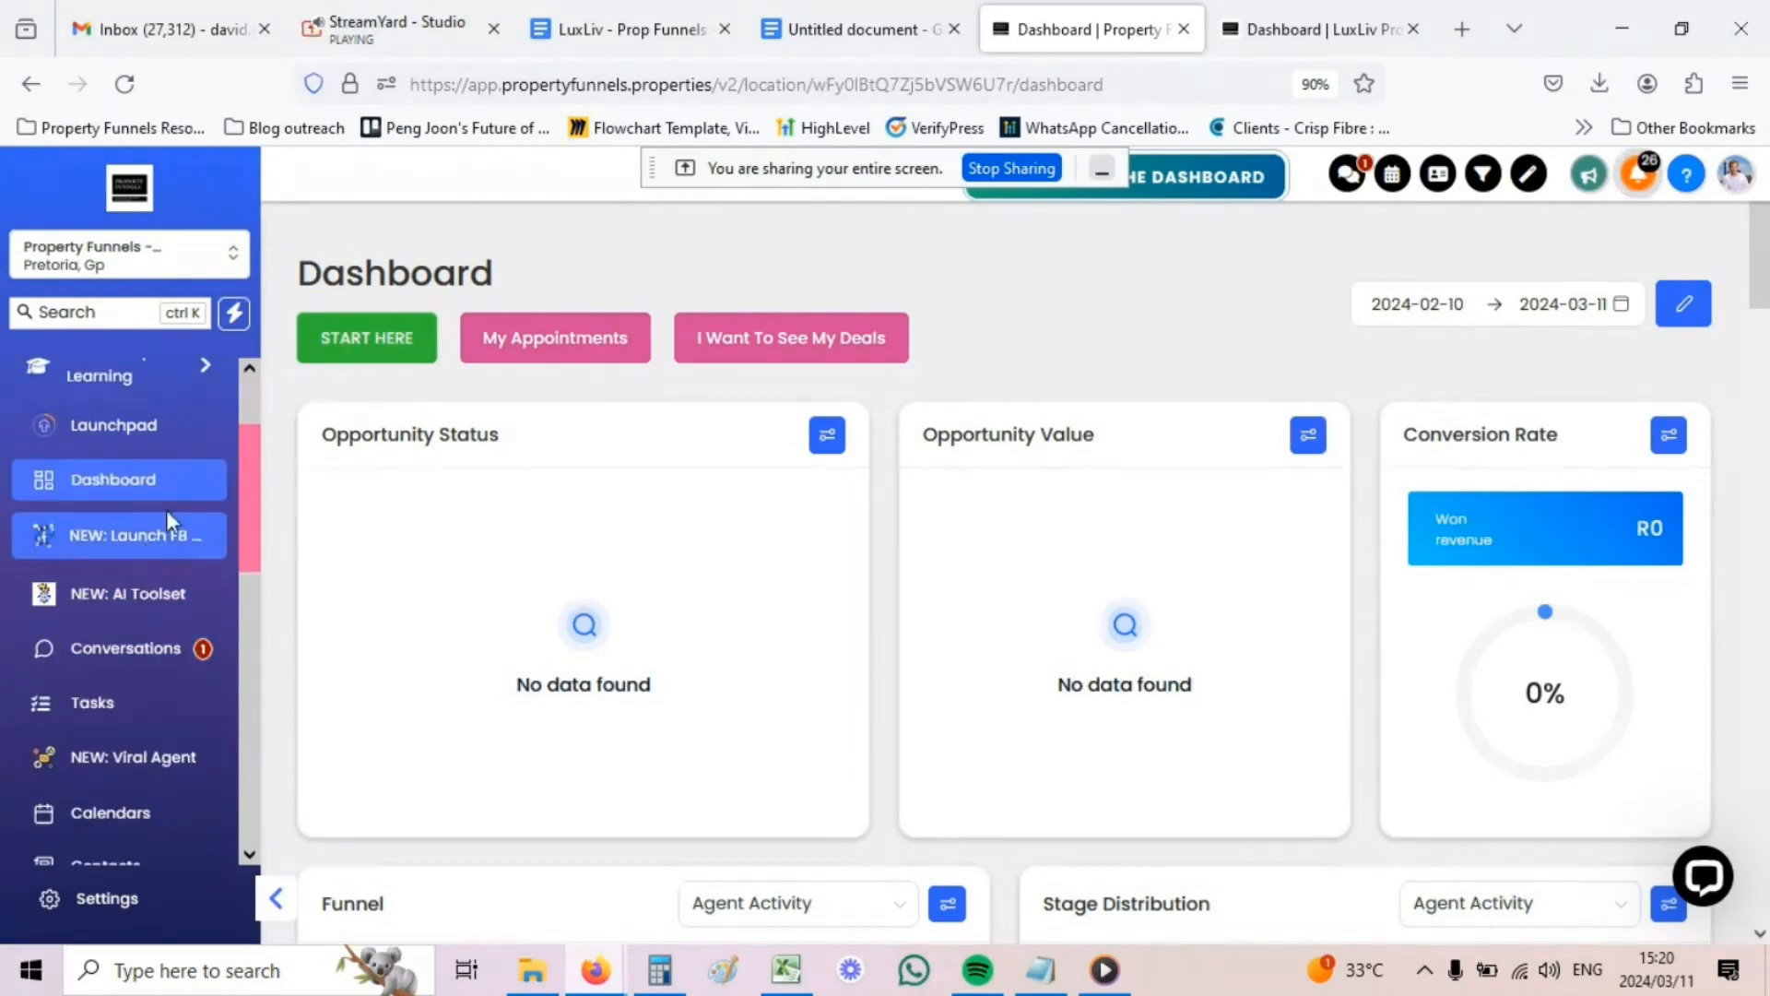
scroll(166, 576, down, 6)
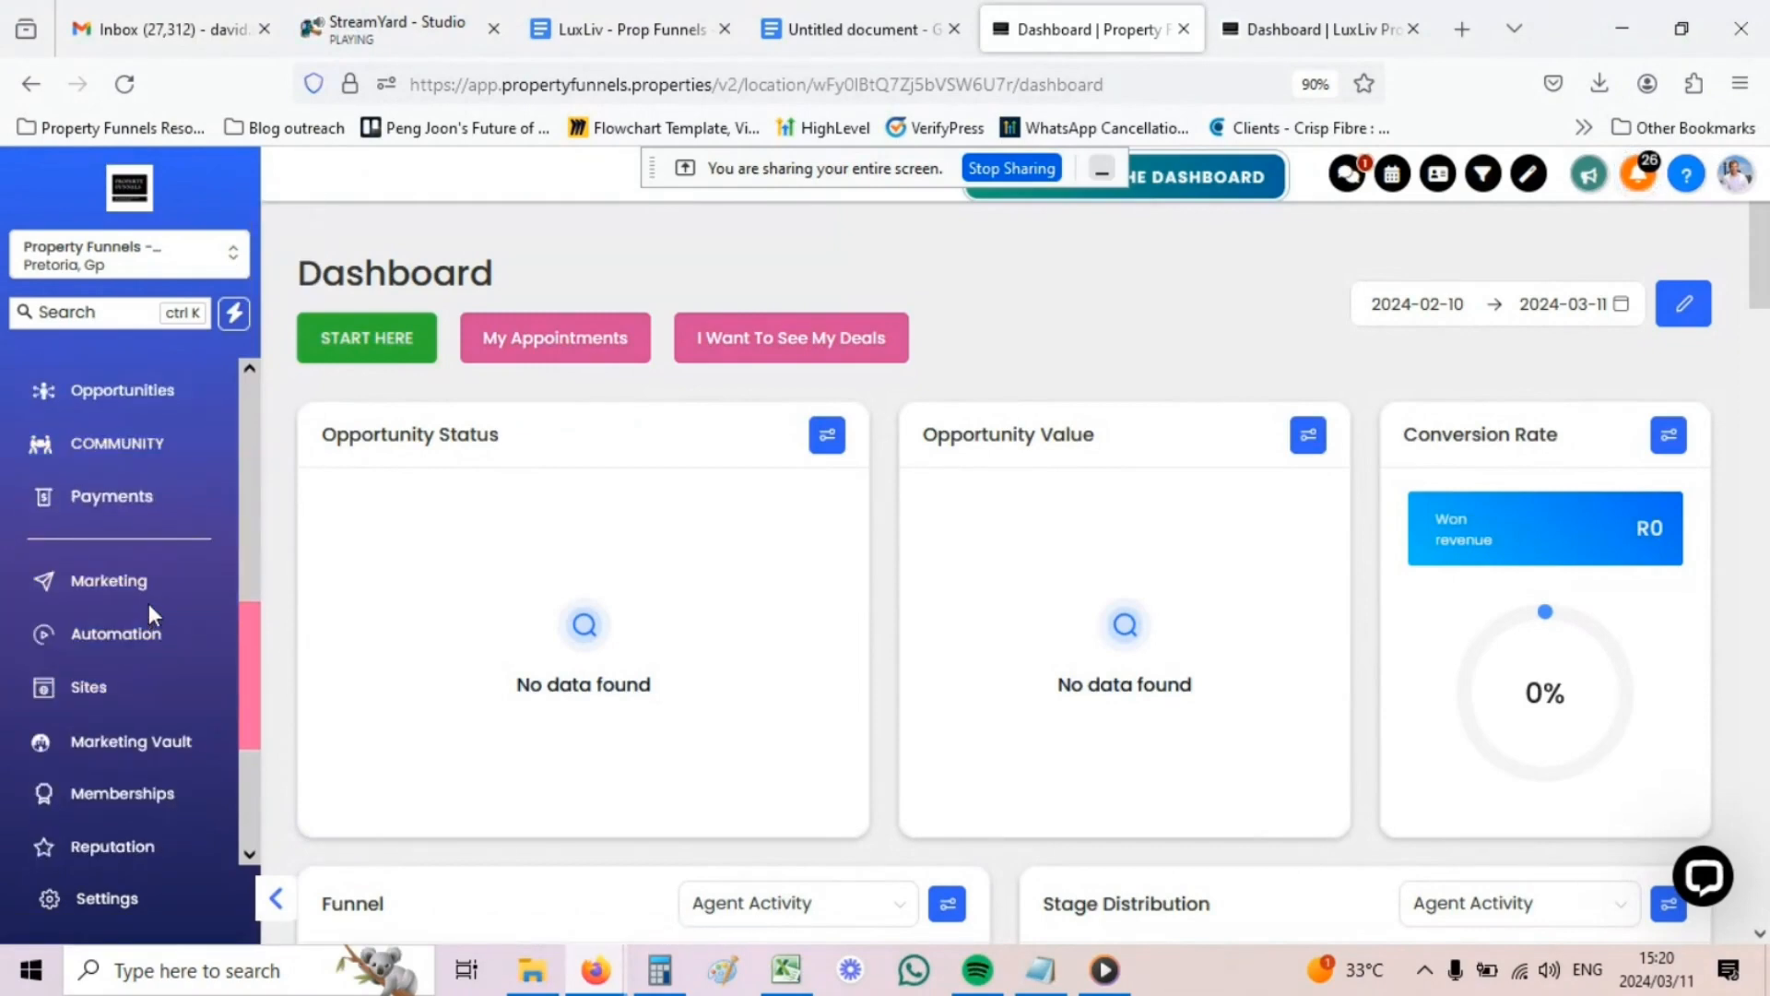
scroll(147, 602, up, 5)
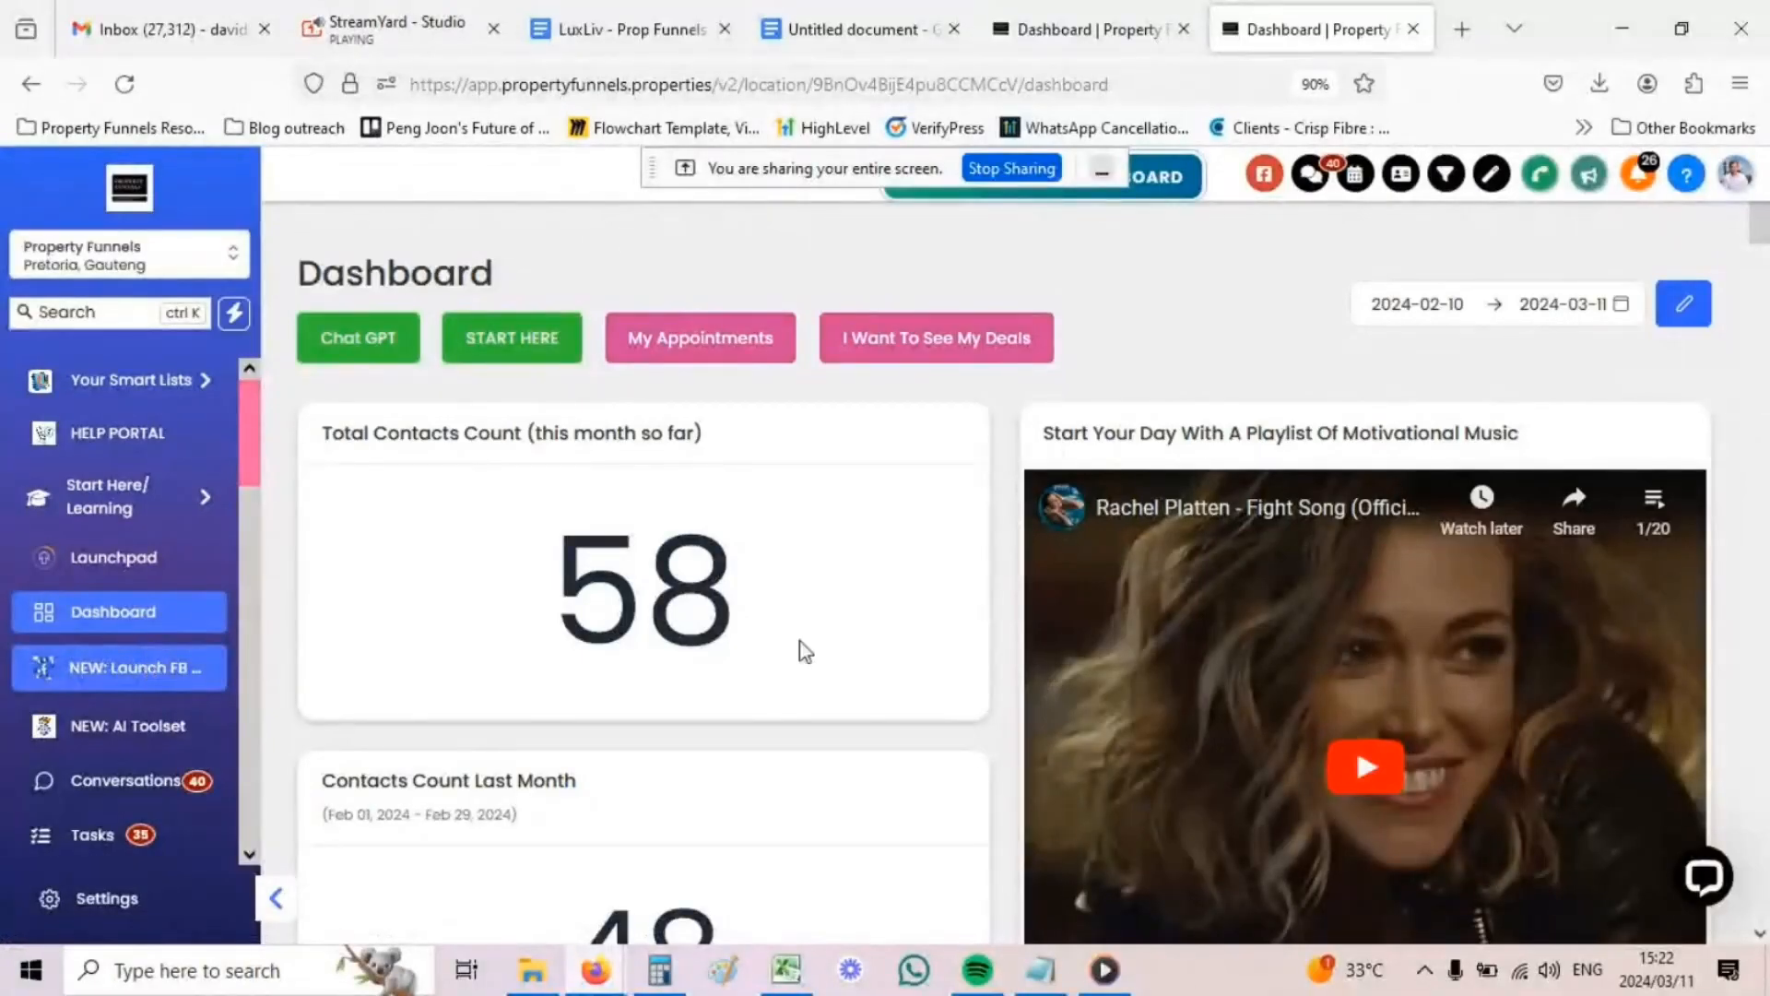
- Switch to the Pretoria, Gp location's dashboard in the fifth browser tab
click(1074, 26)
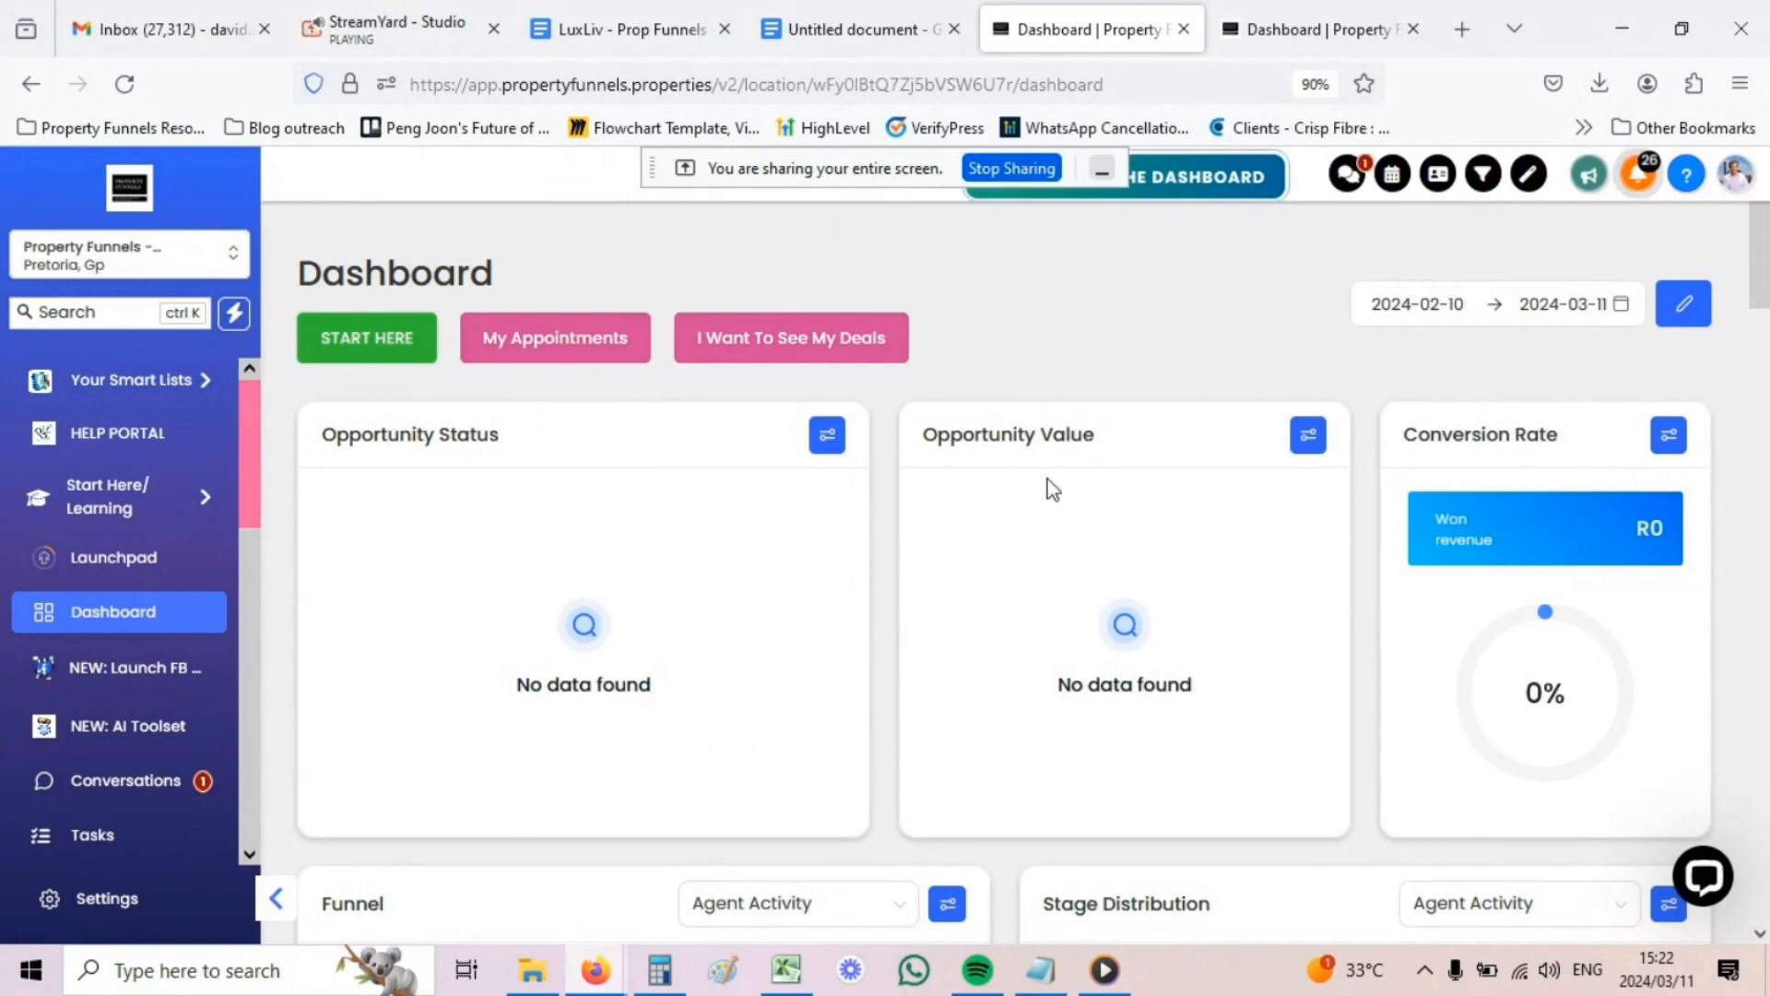
- Scroll through the Funnel, Tasks, Lead Source and Google Analytics reports, then back up
scroll(922, 498, down, 4)
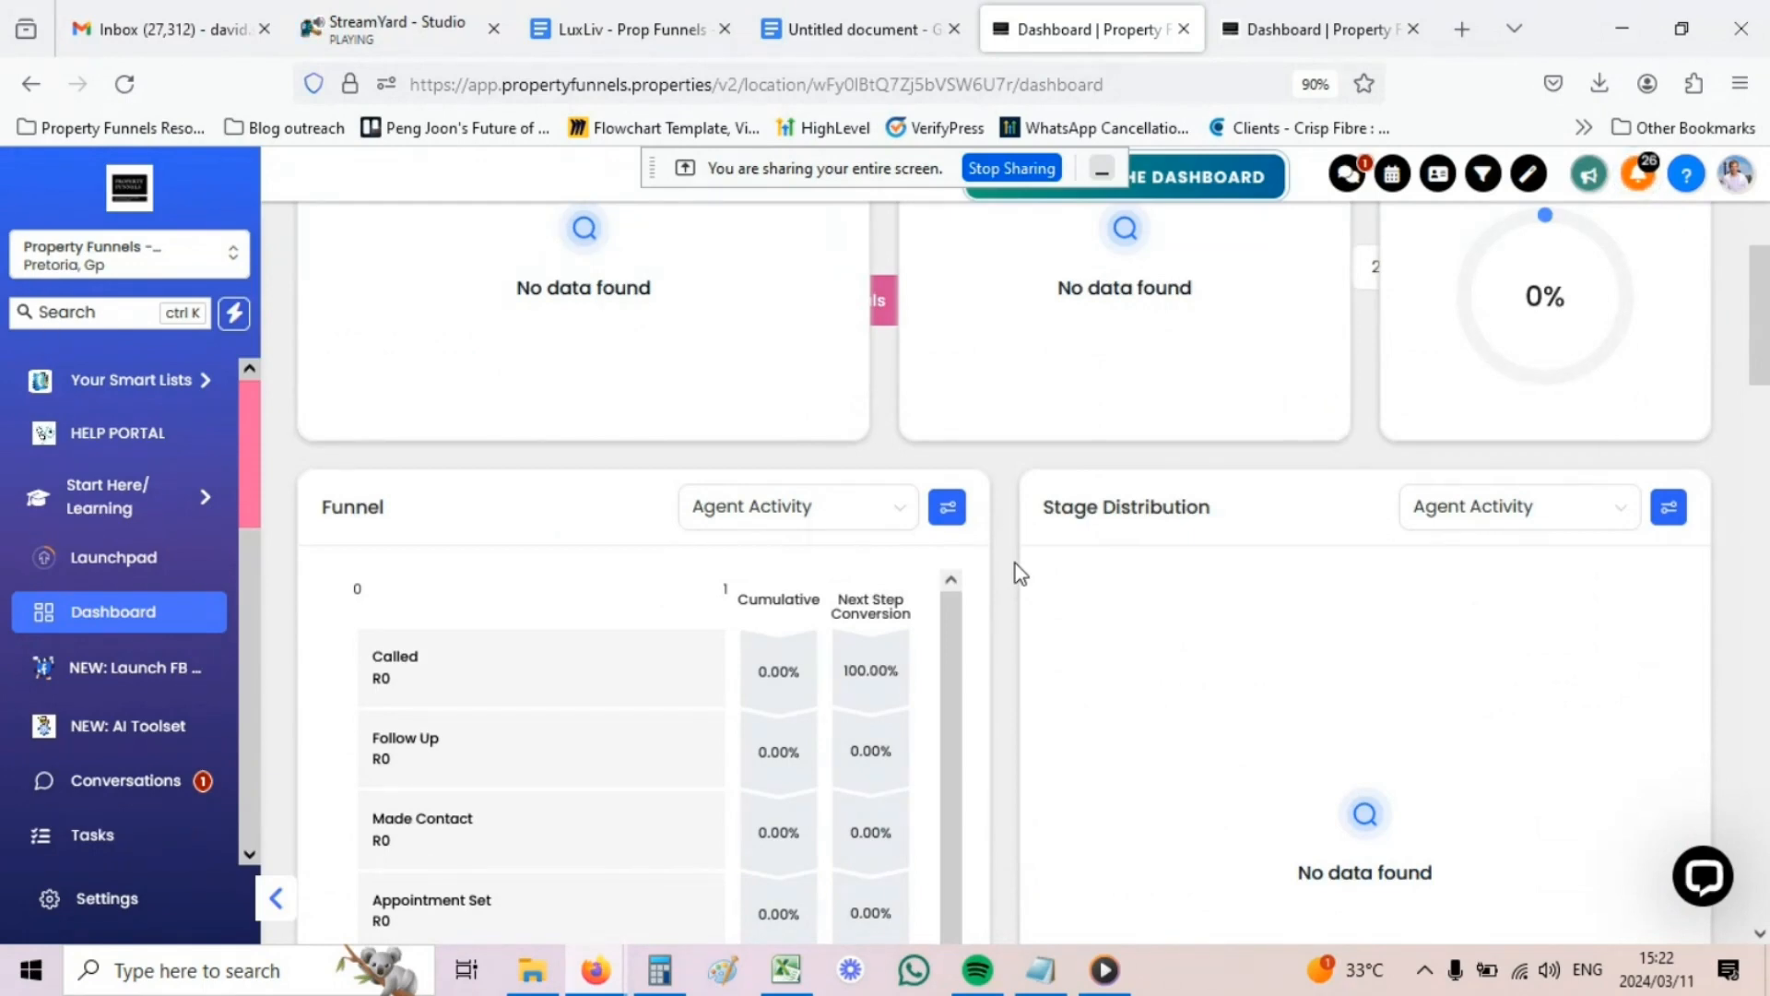
scroll(1011, 565, down, 7)
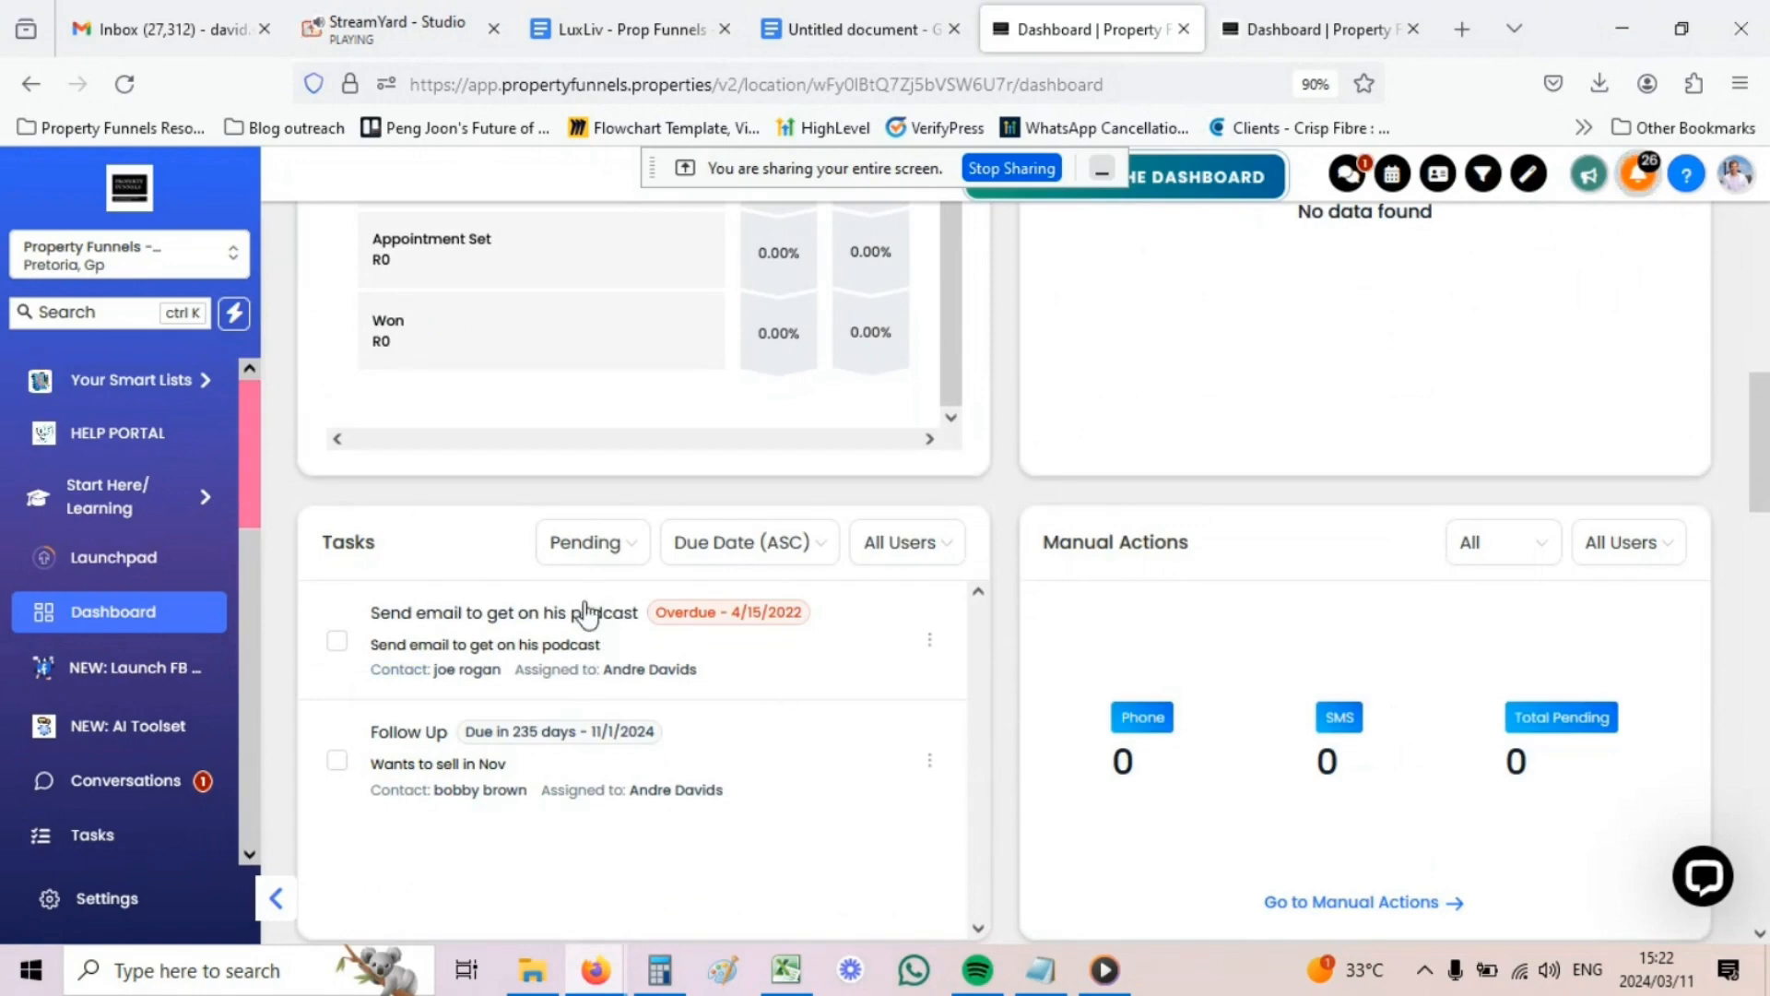
scroll(625, 612, down, 7)
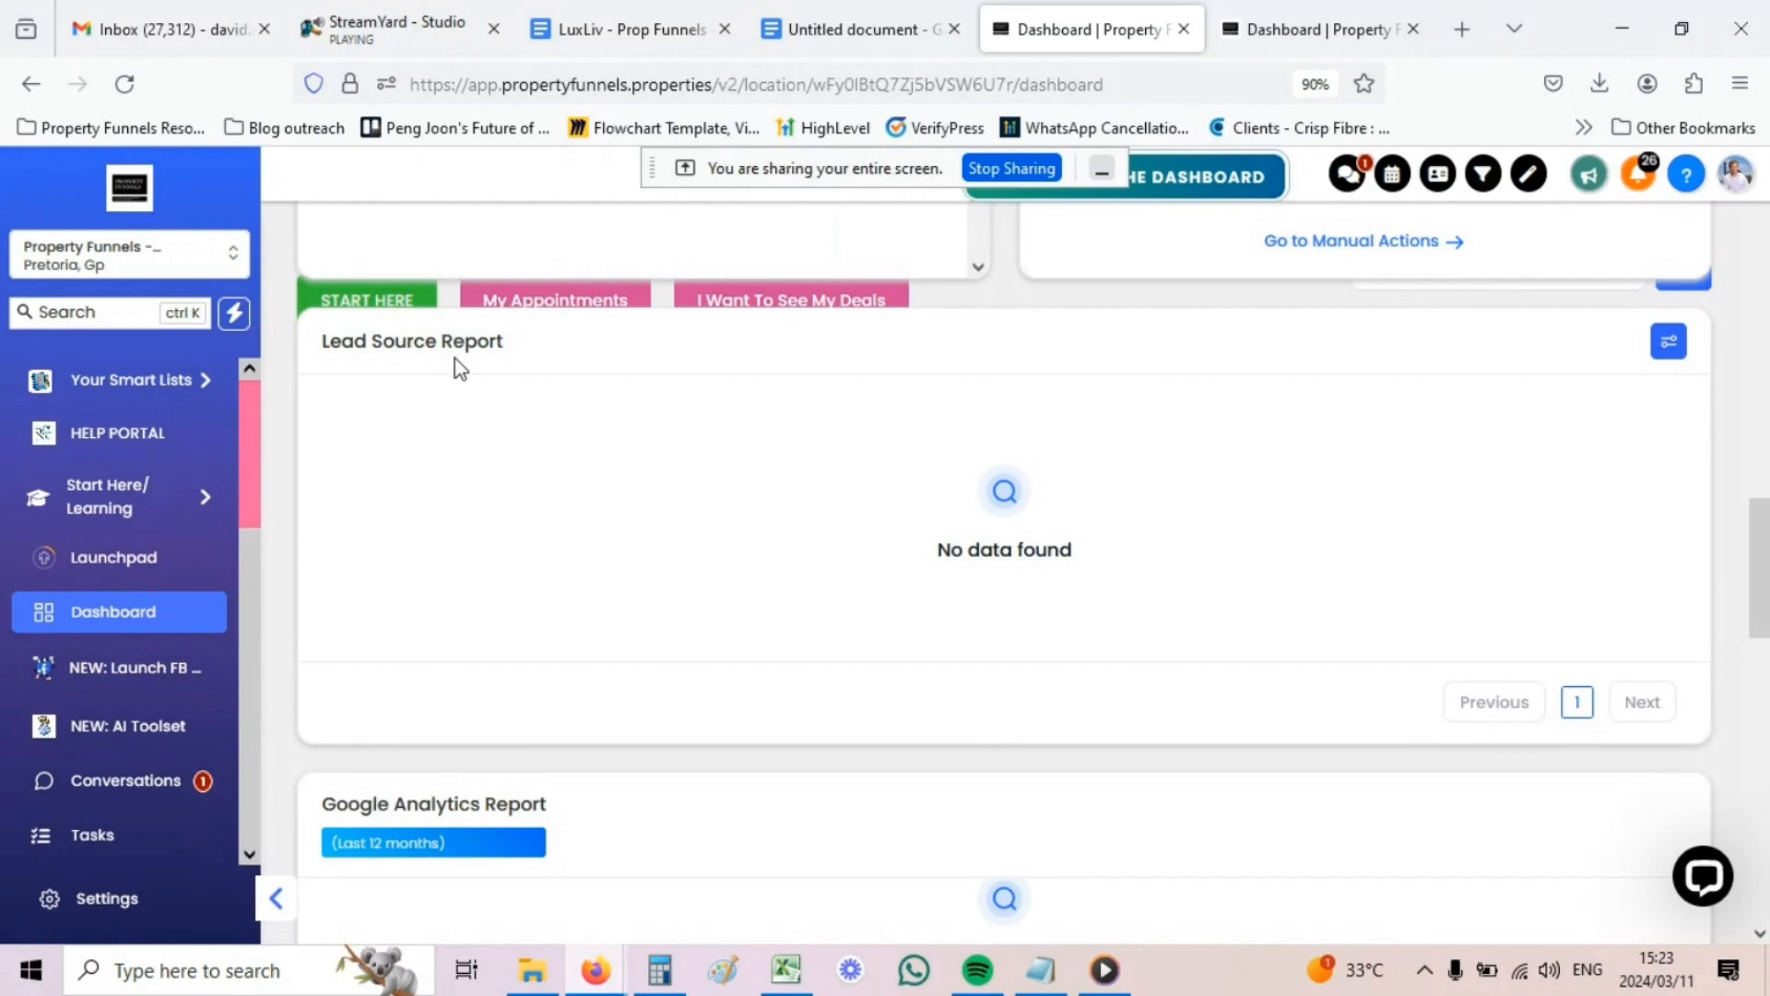
scroll(460, 370, down, 3)
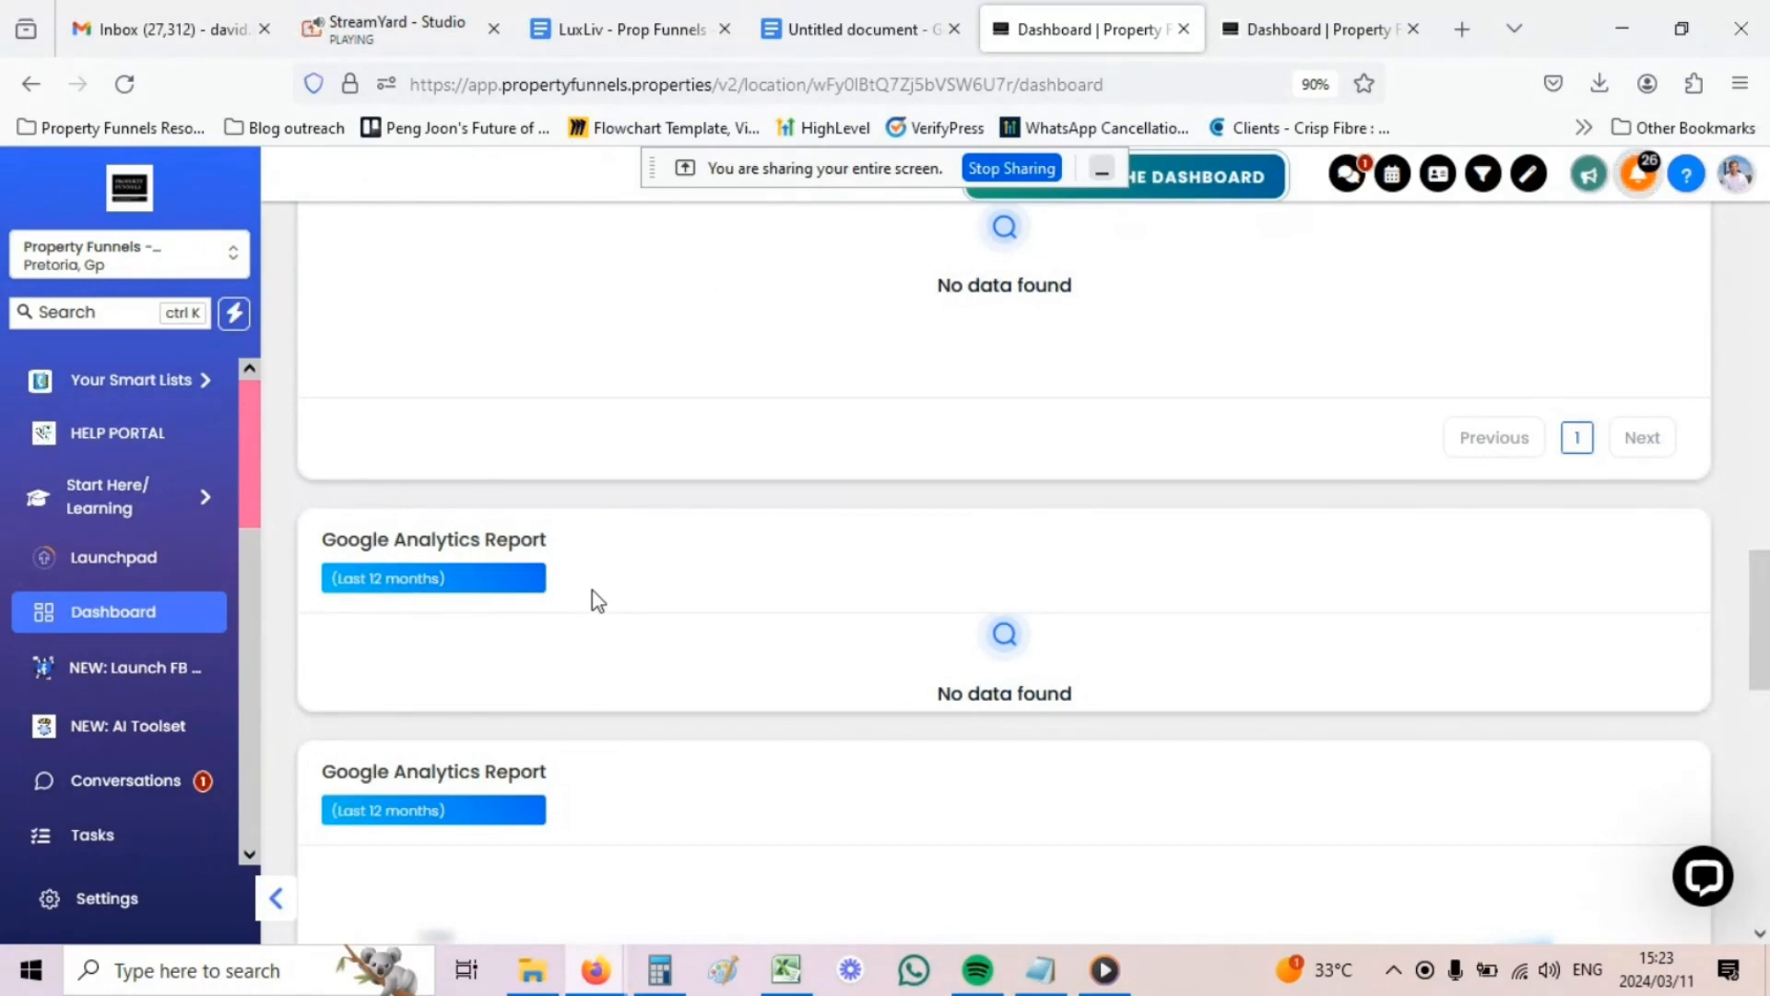
scroll(597, 600, down, 8)
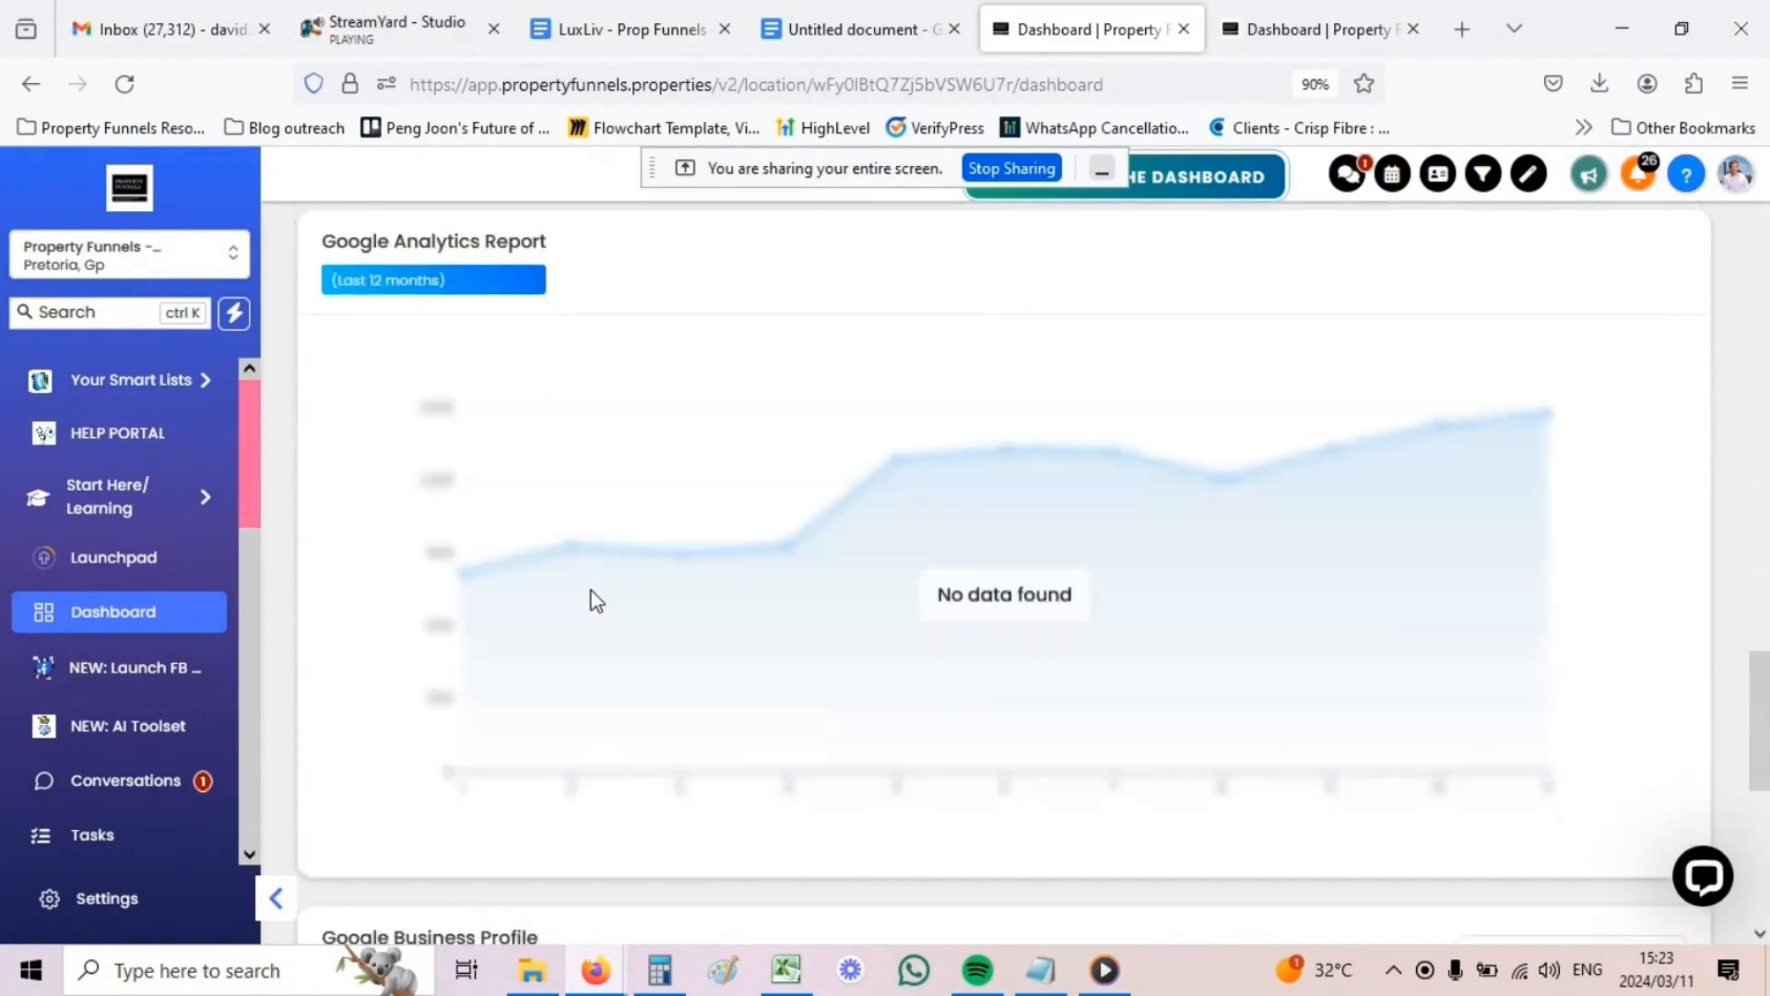
scroll(491, 650, down, 3)
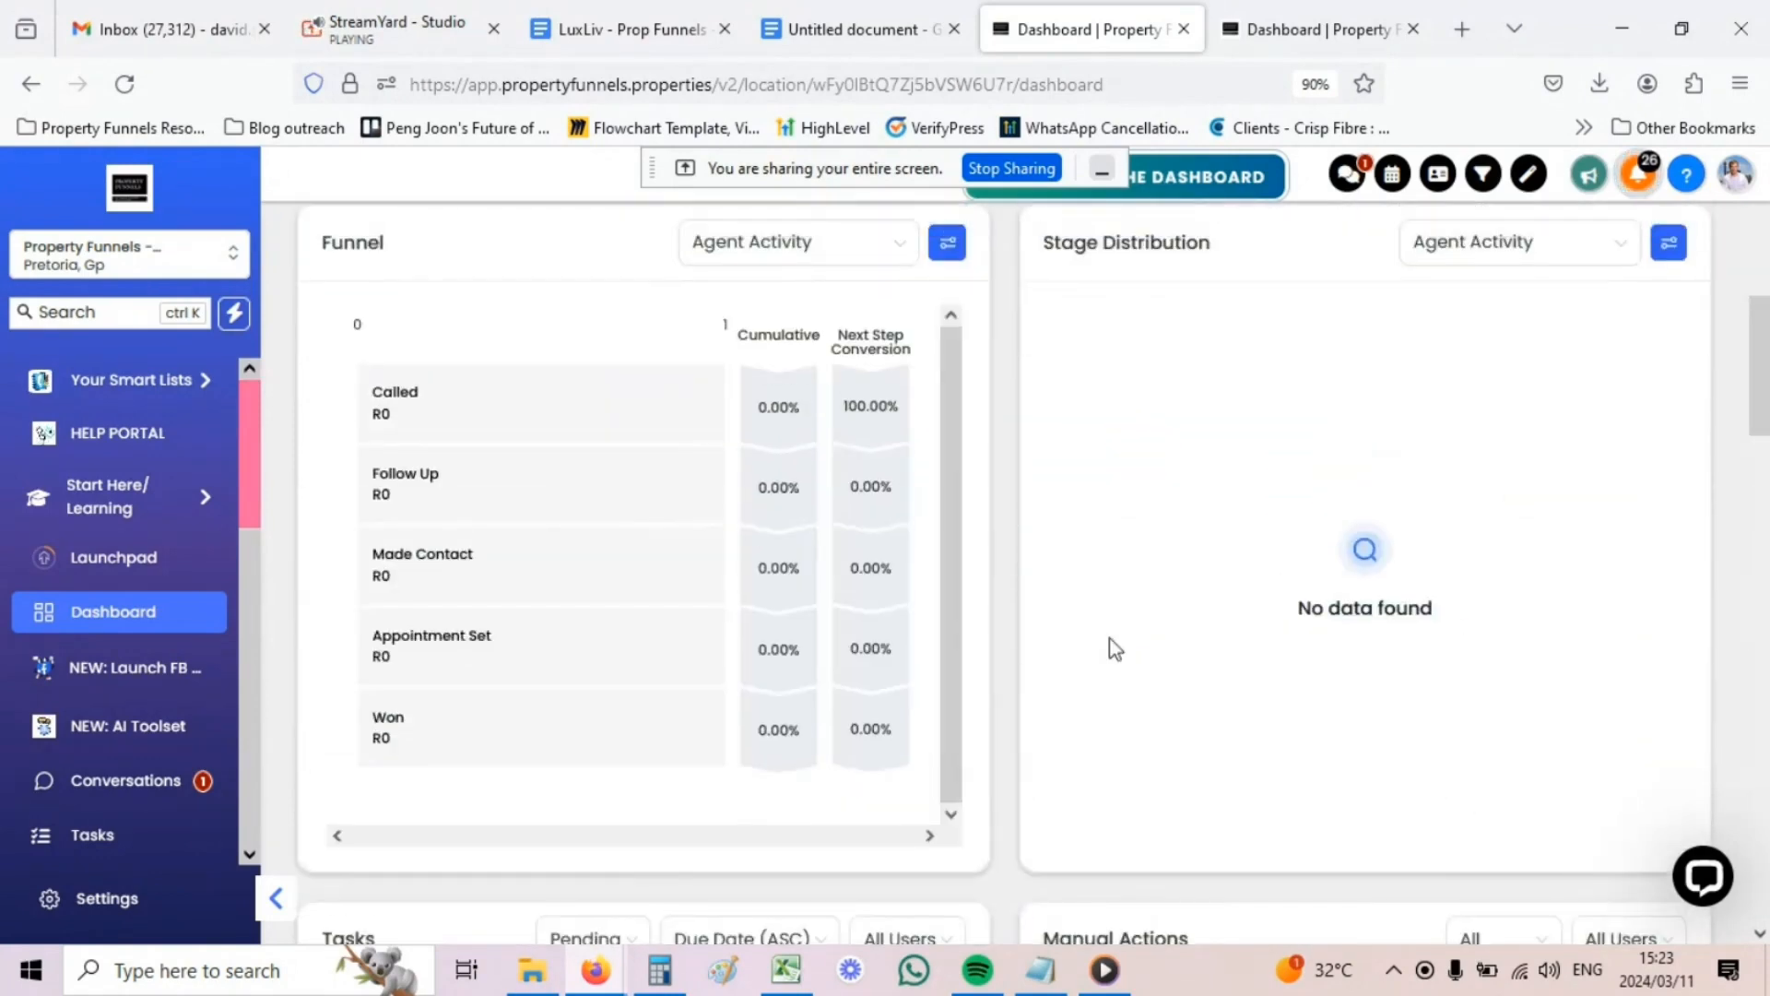
scroll(1115, 649, up, 7)
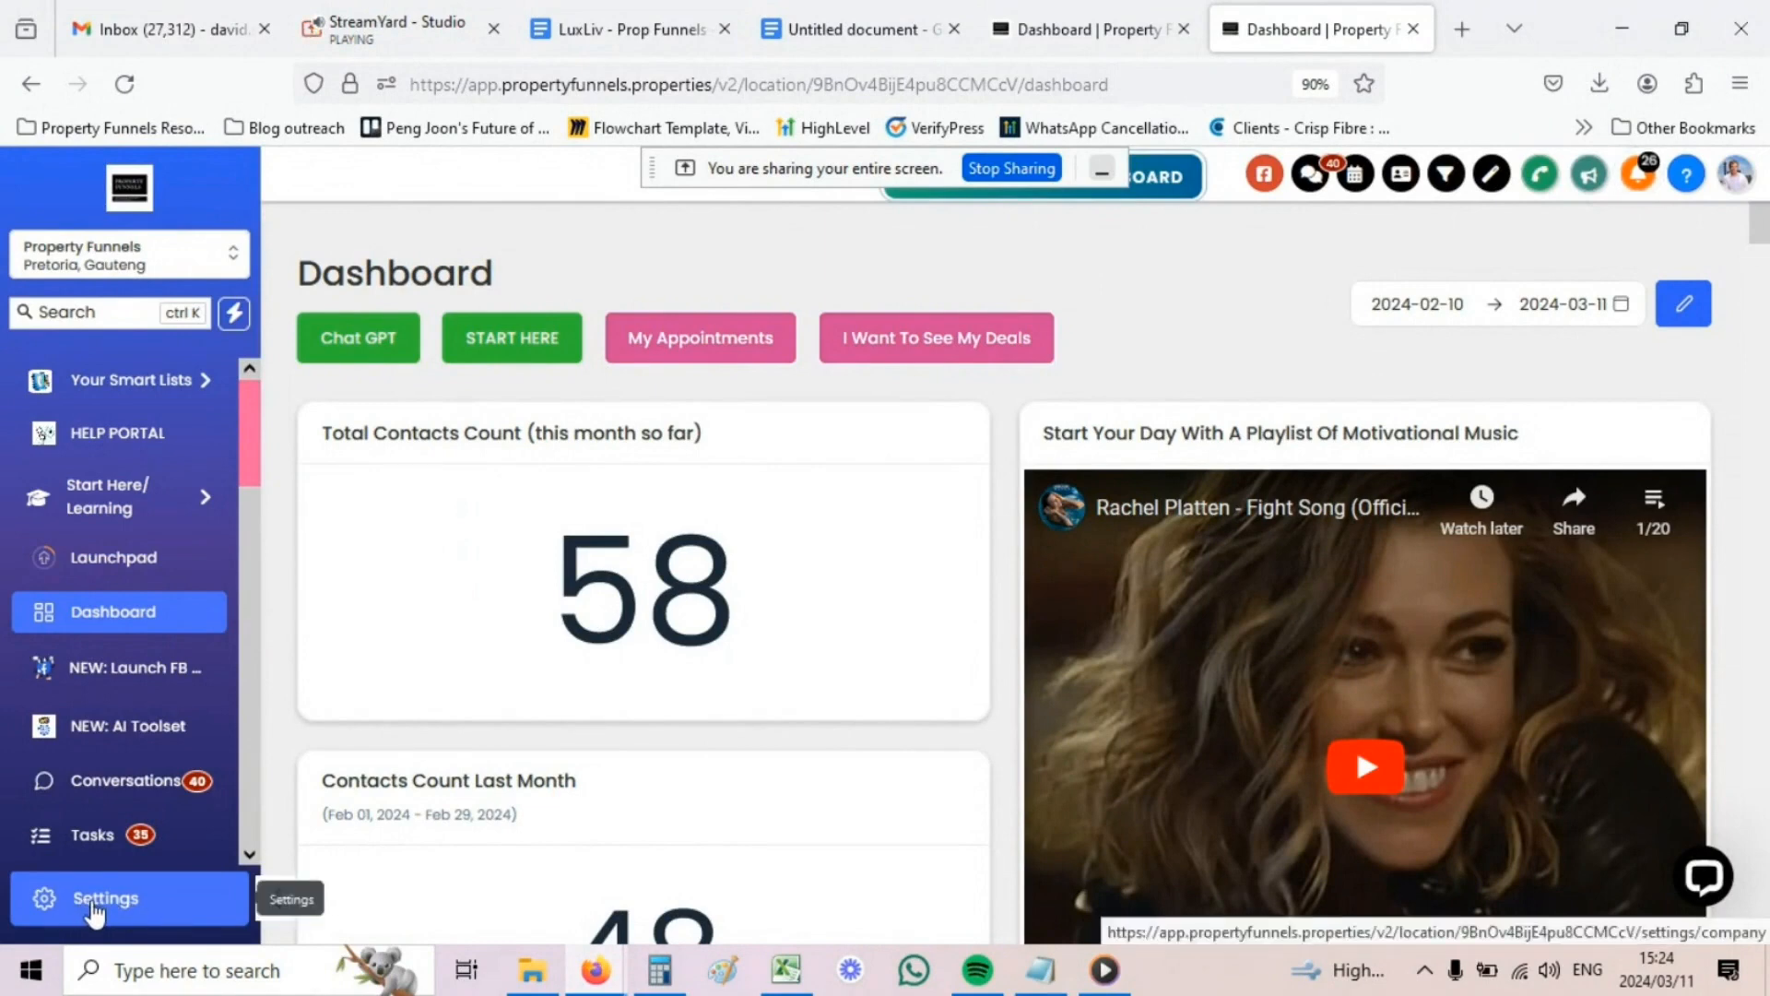
- Go to the location's Settings and open the My Profile page
click(96, 908)
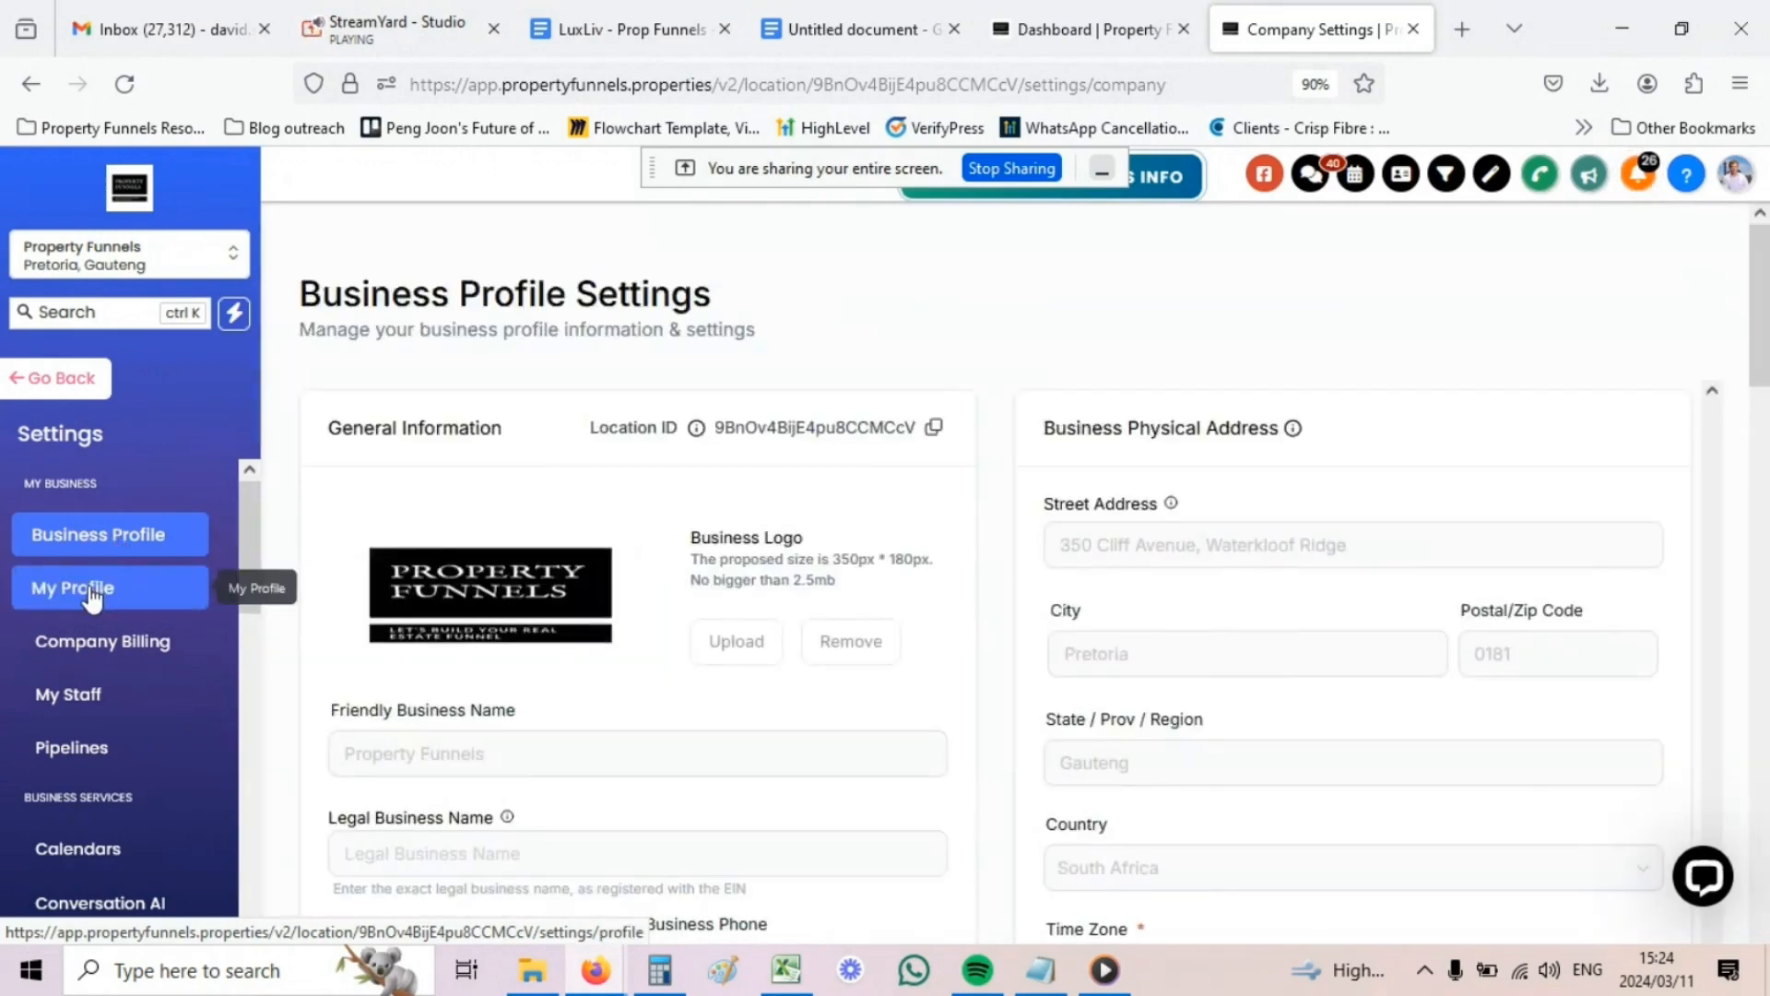
click(92, 590)
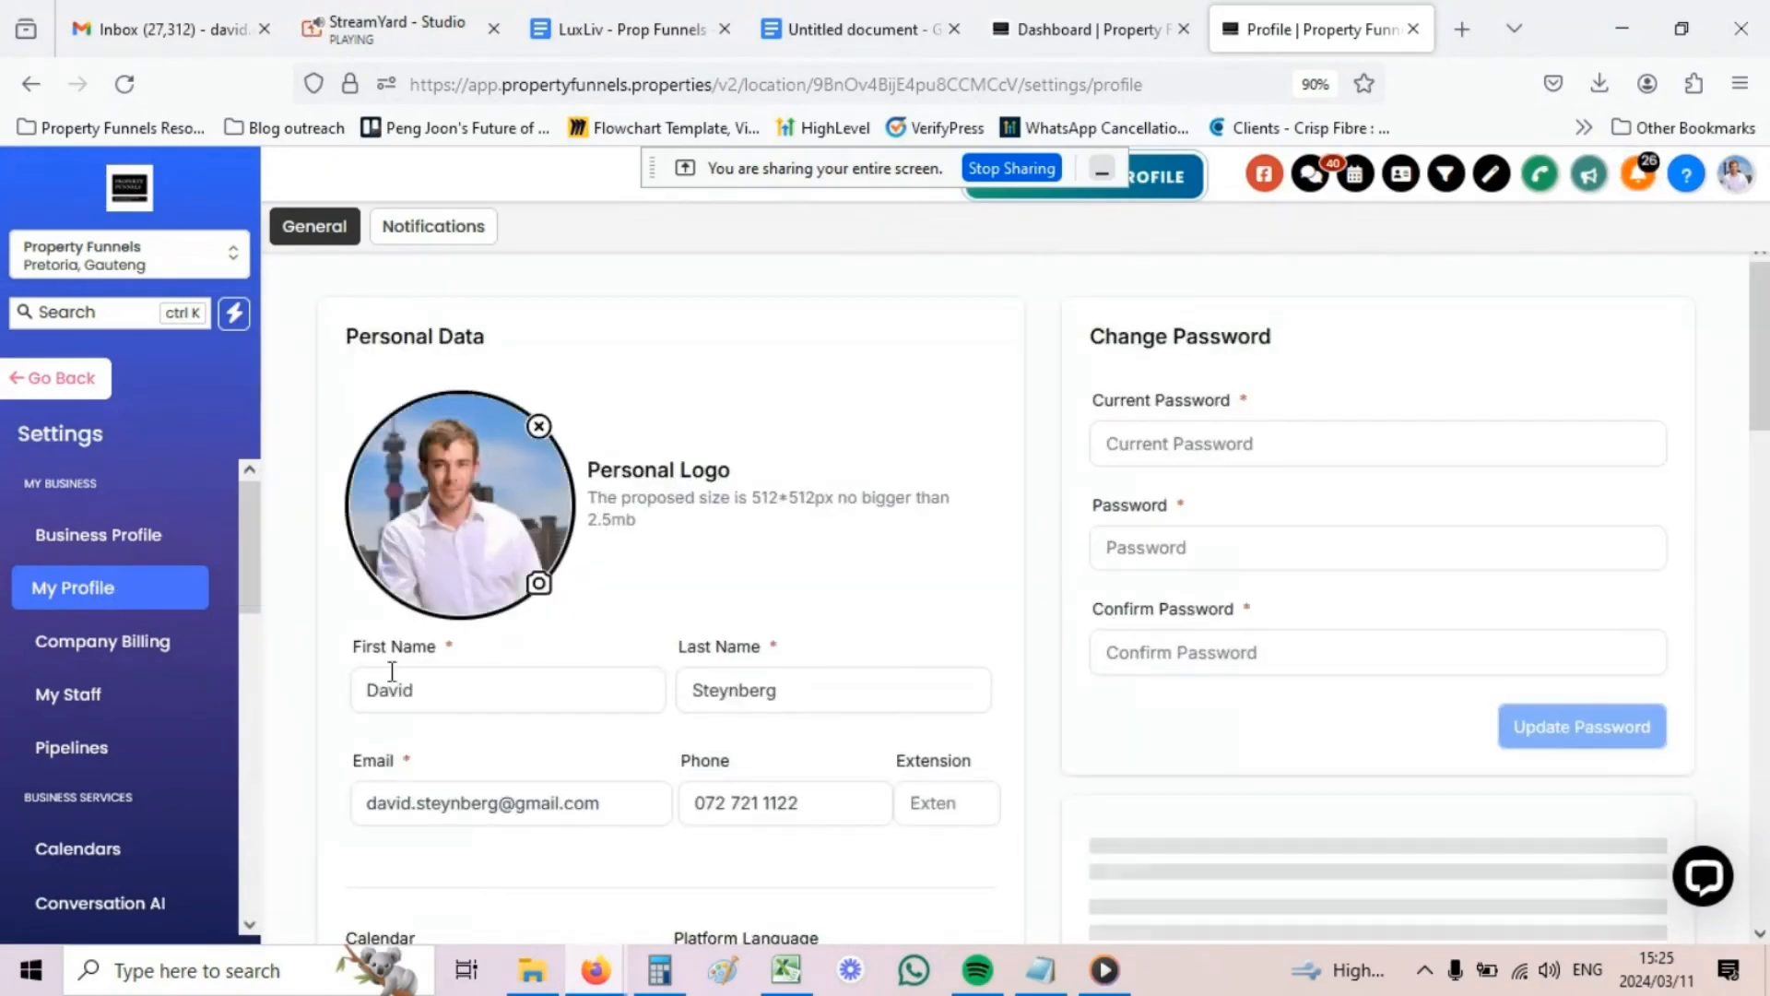
click(506, 668)
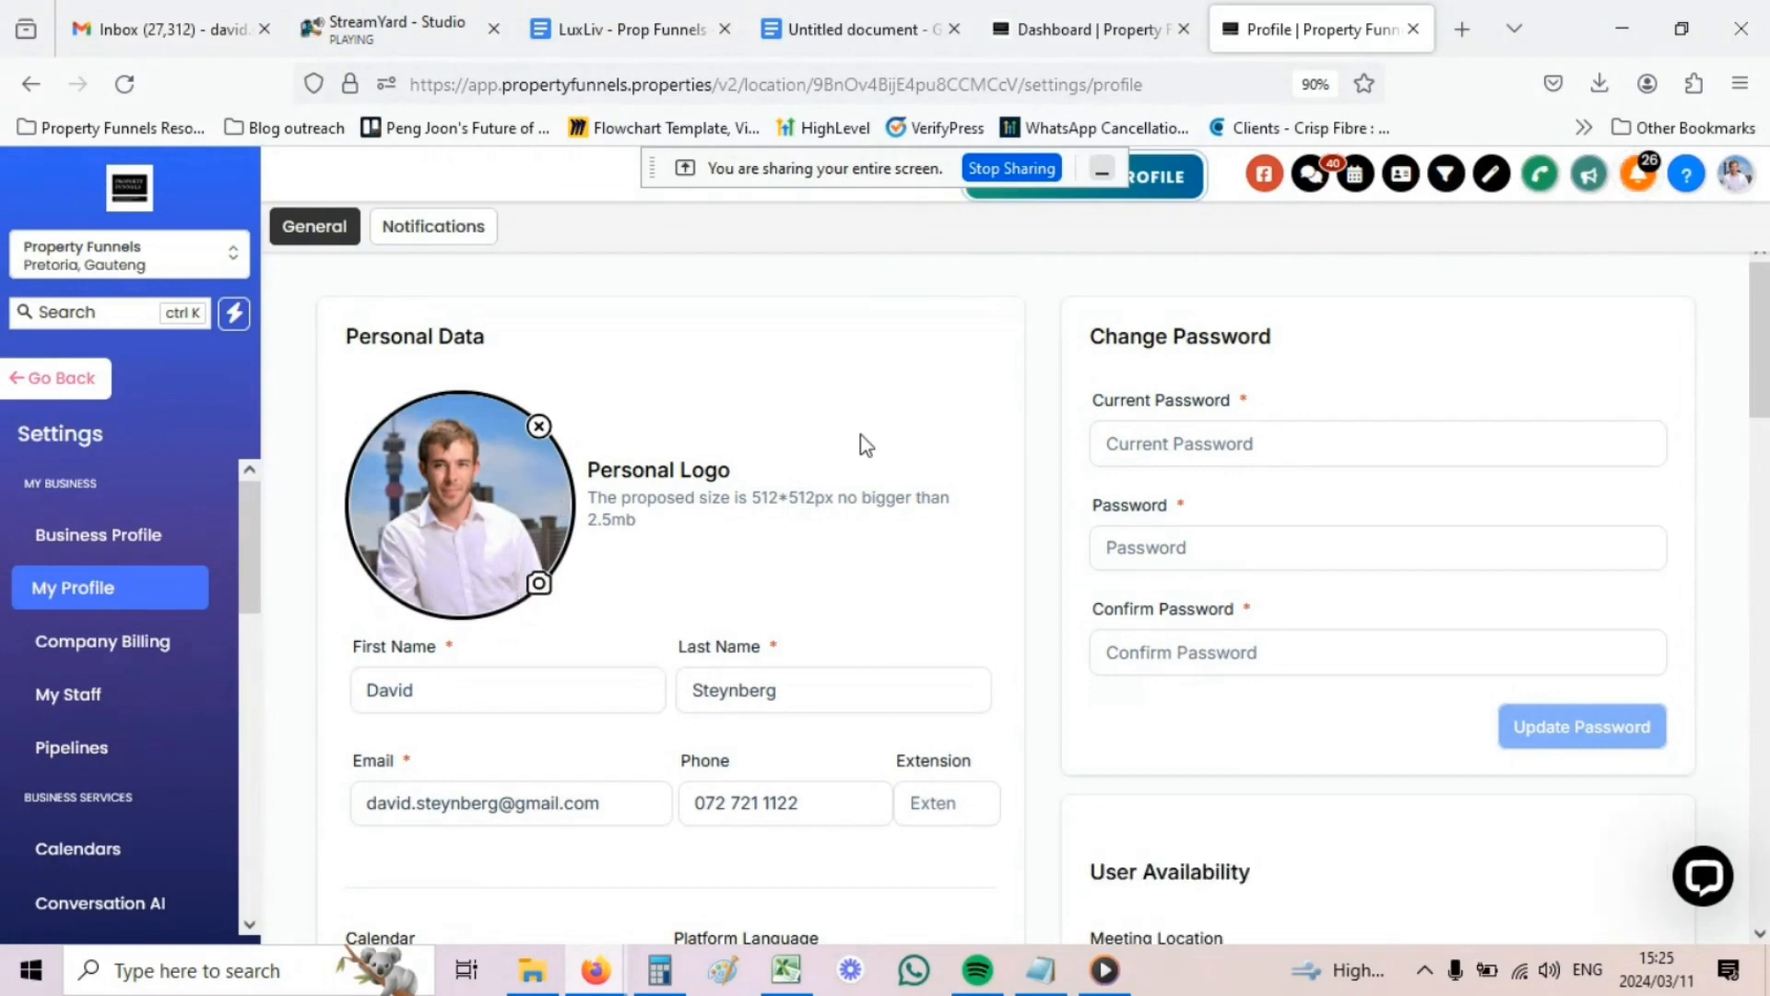
click(1255, 430)
scroll(987, 505, down, 3)
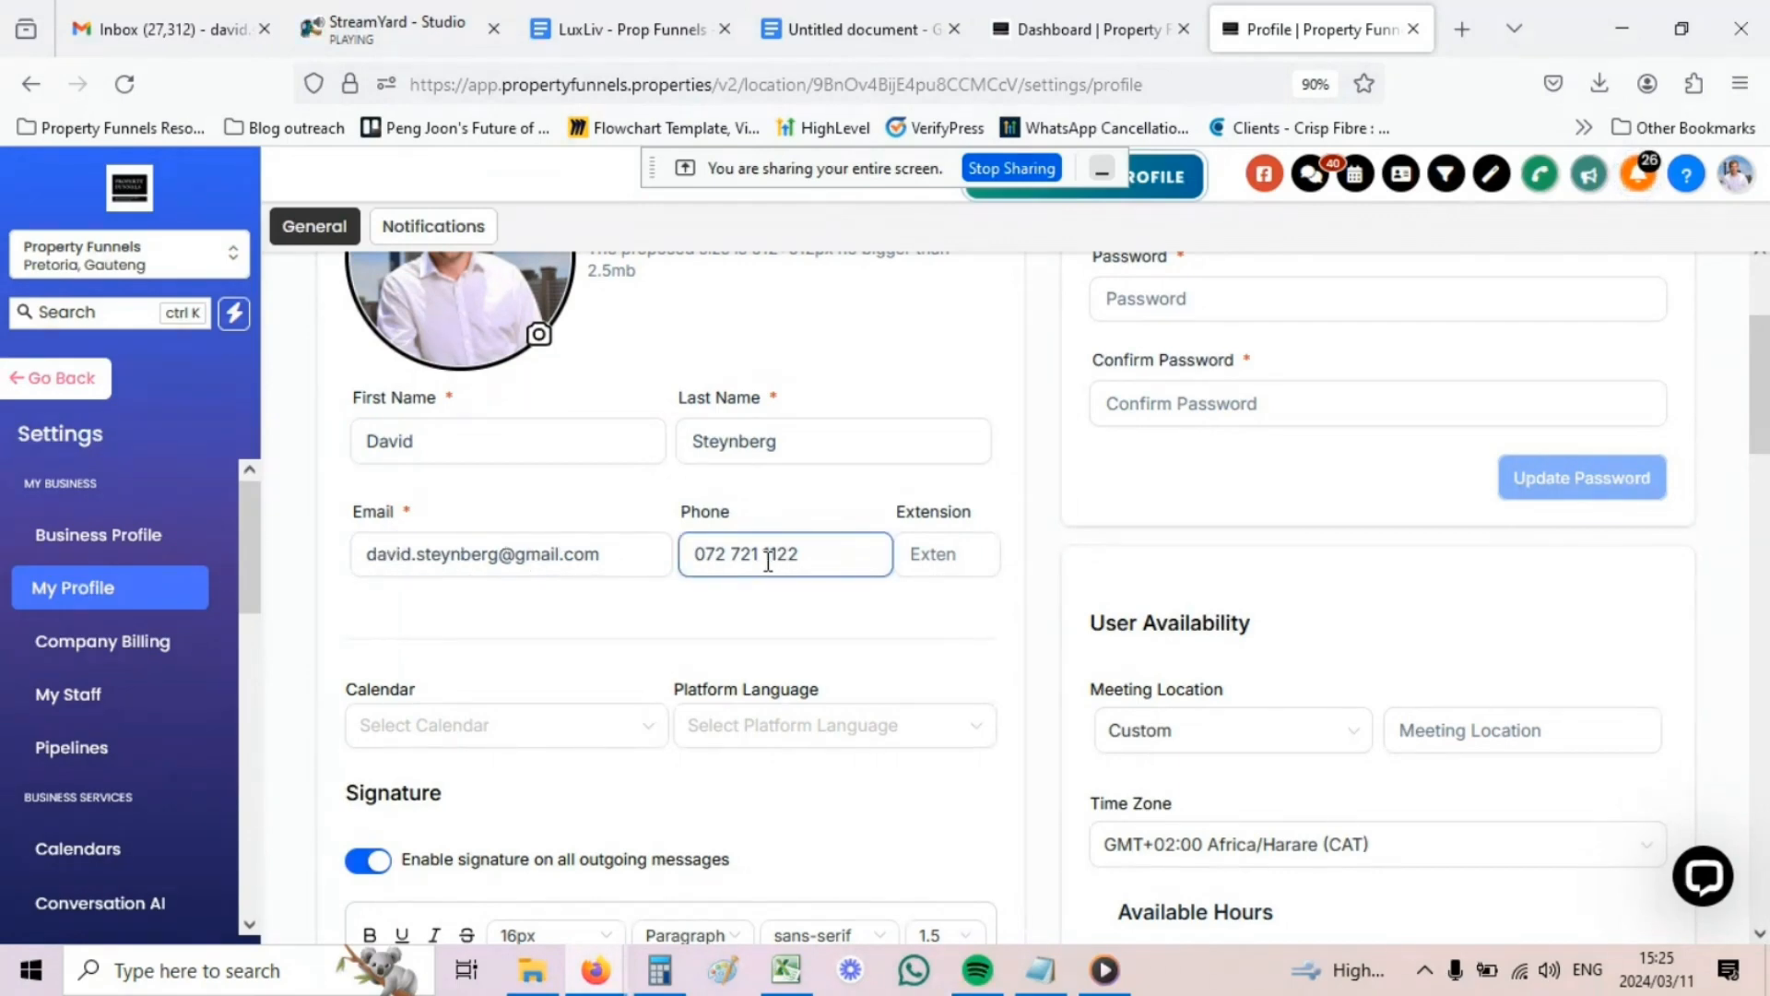
scroll(768, 561, down, 3)
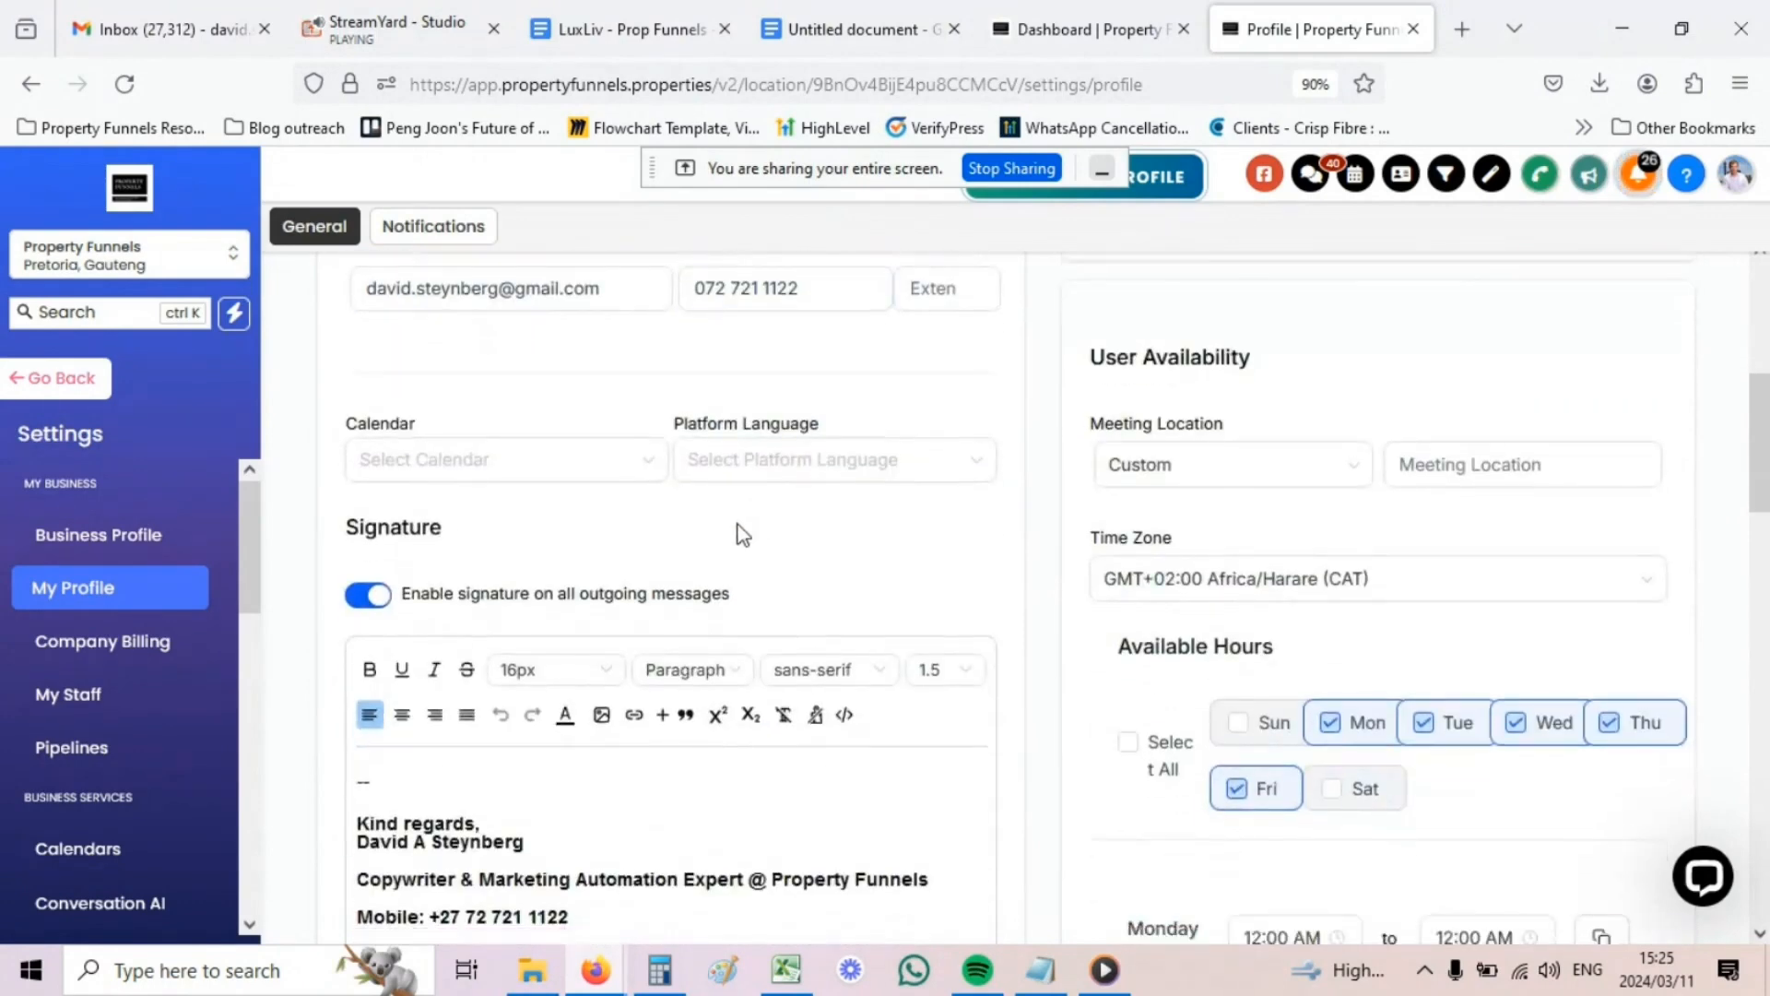
scroll(743, 535, down, 3)
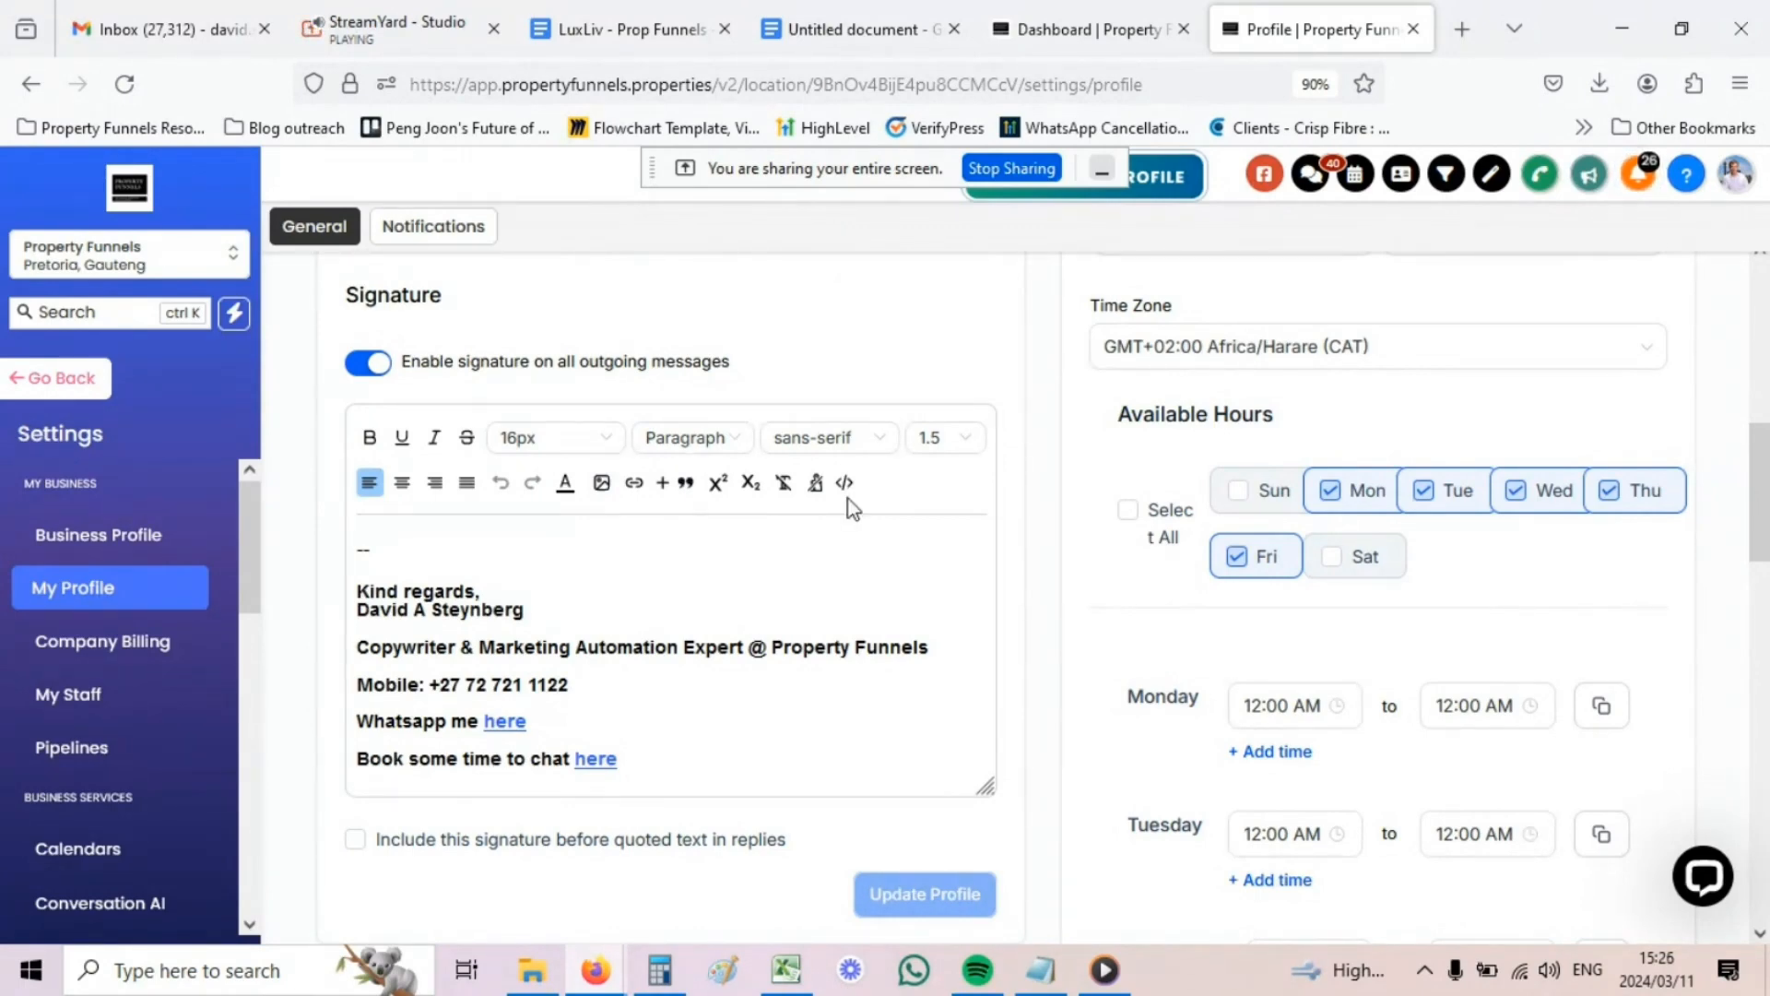
scroll(1104, 415, up, 3)
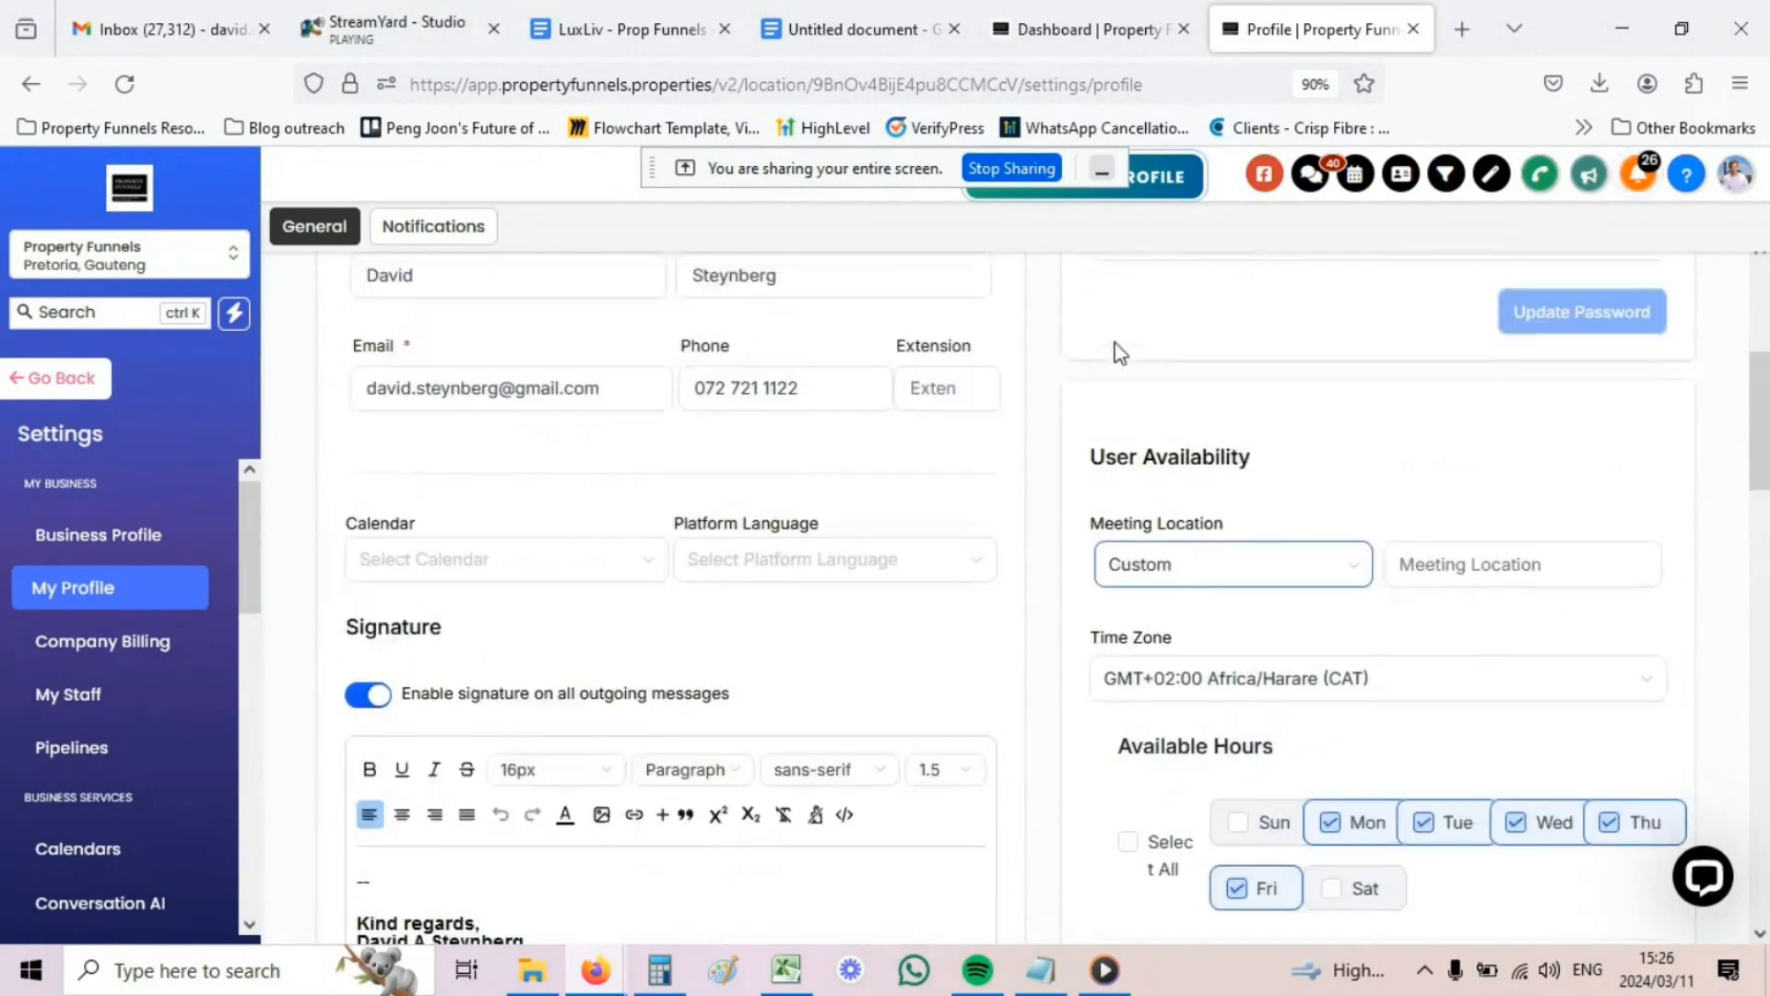
scroll(1115, 353, up, 1)
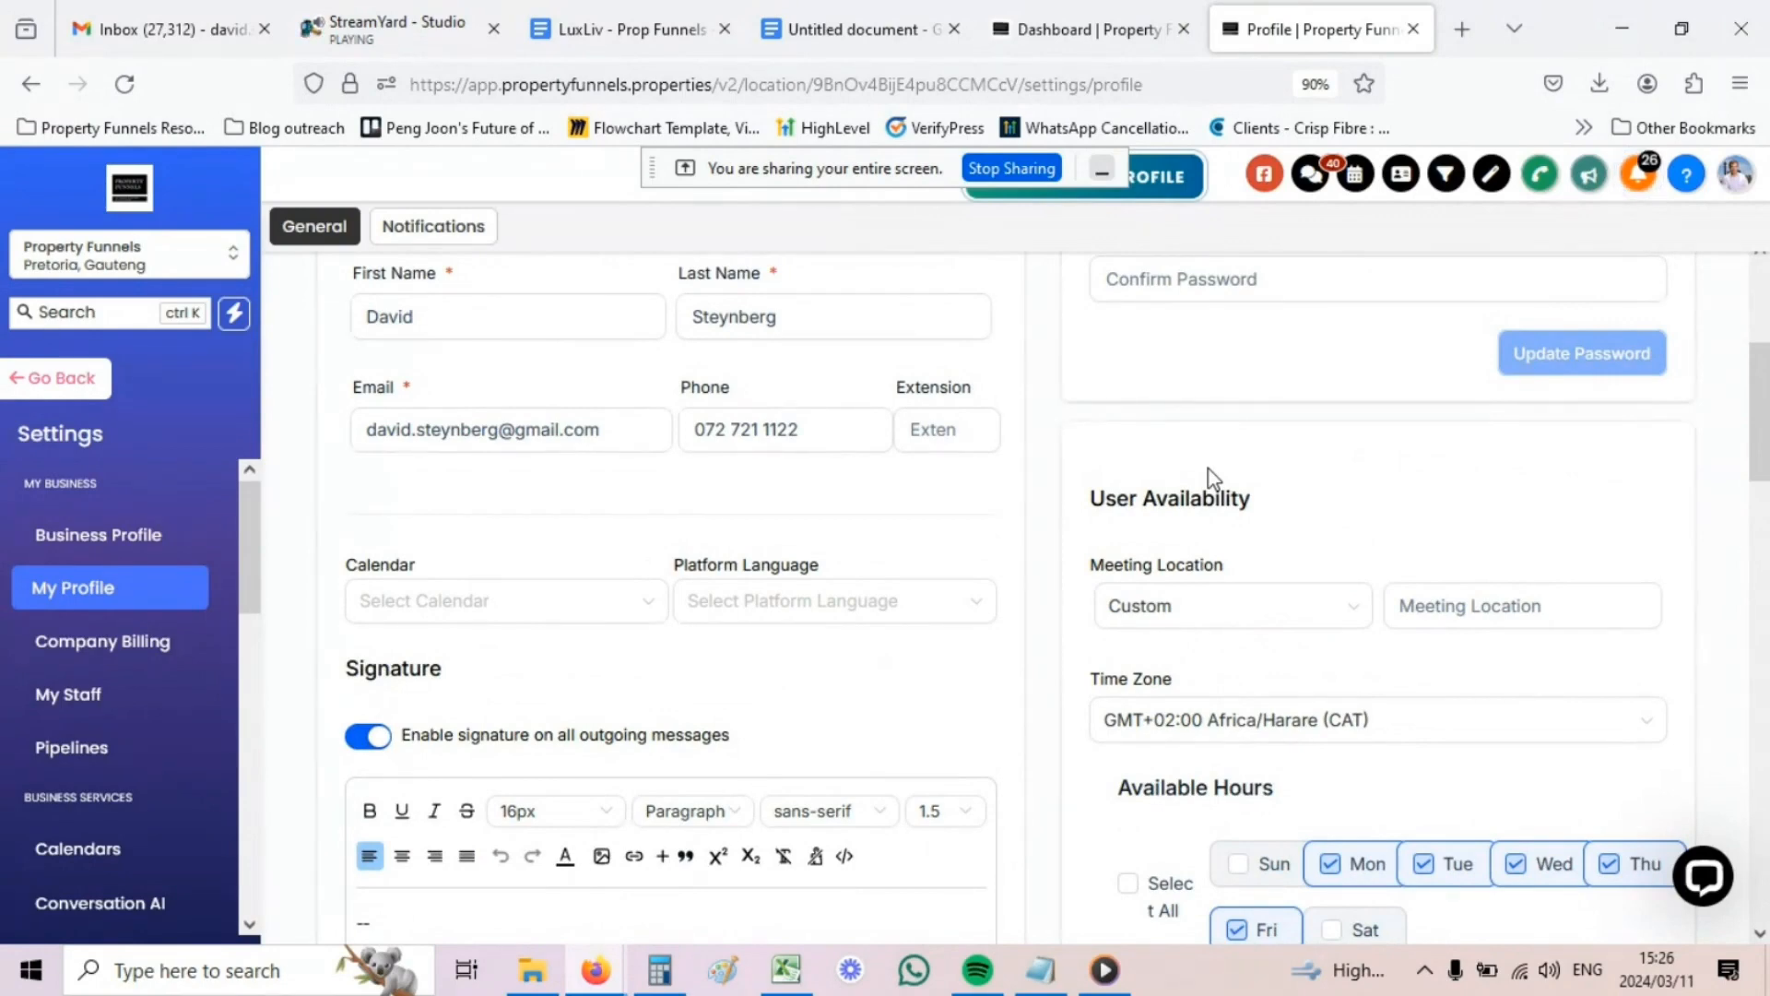
scroll(1209, 469, down, 4)
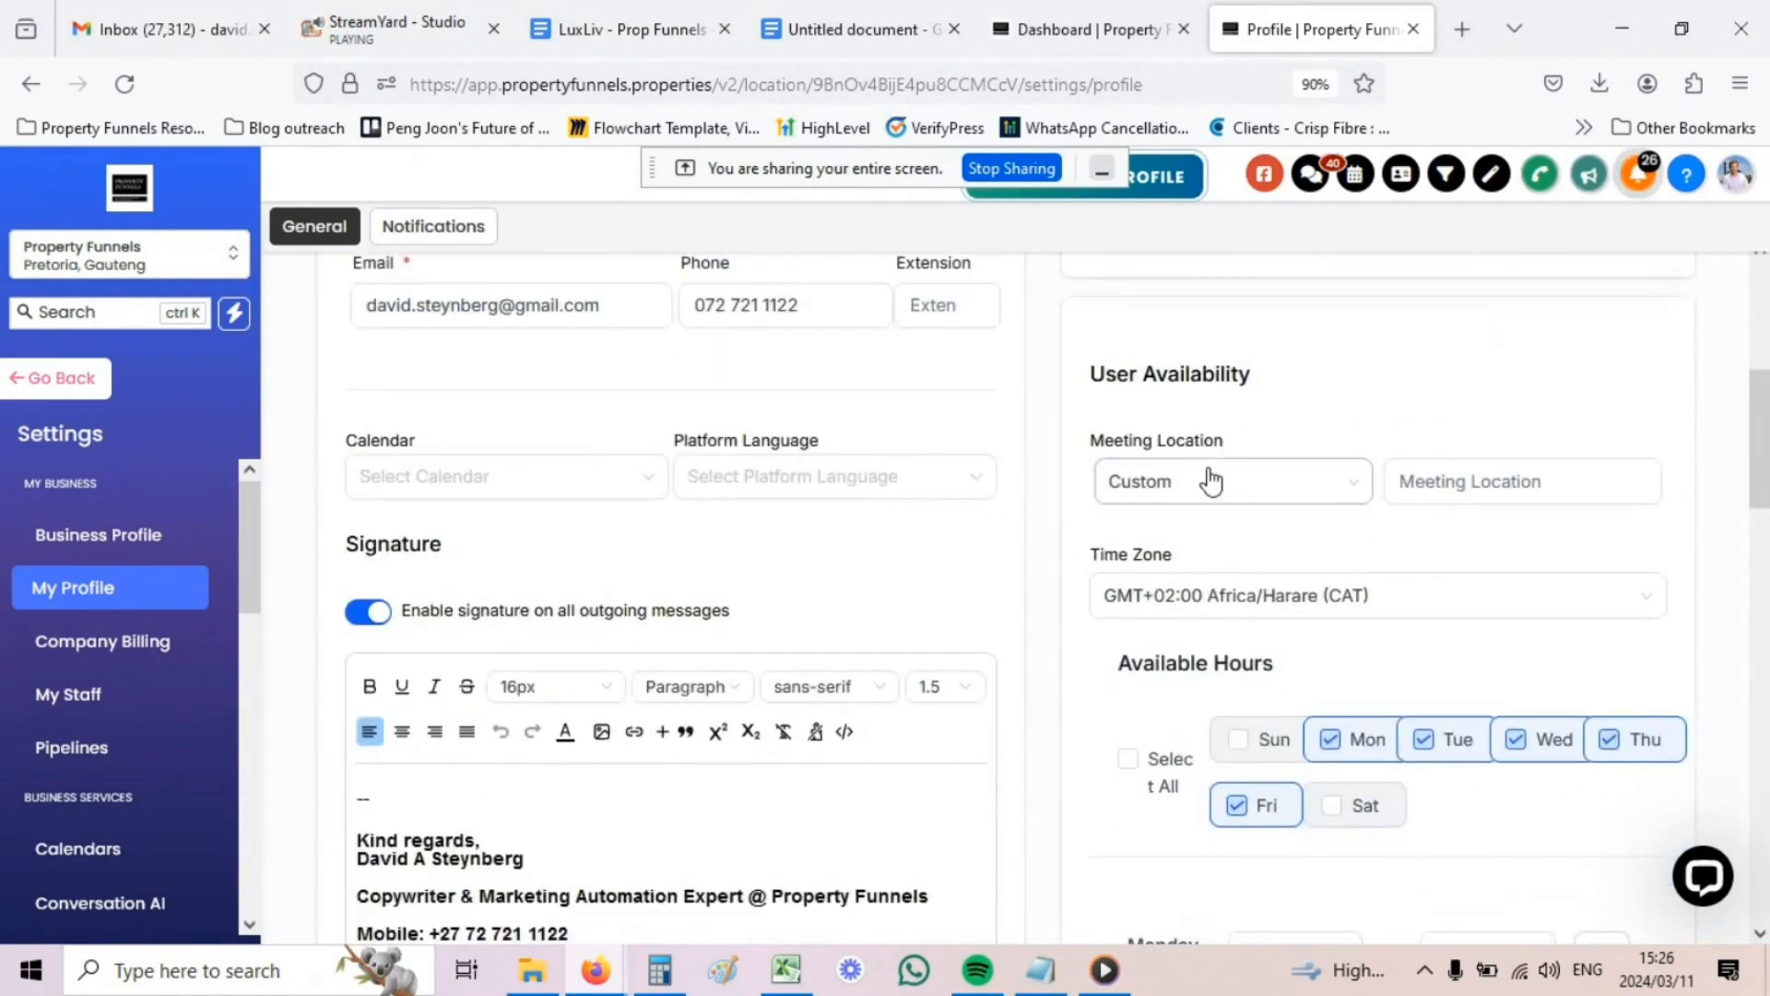
scroll(1177, 427, up, 1)
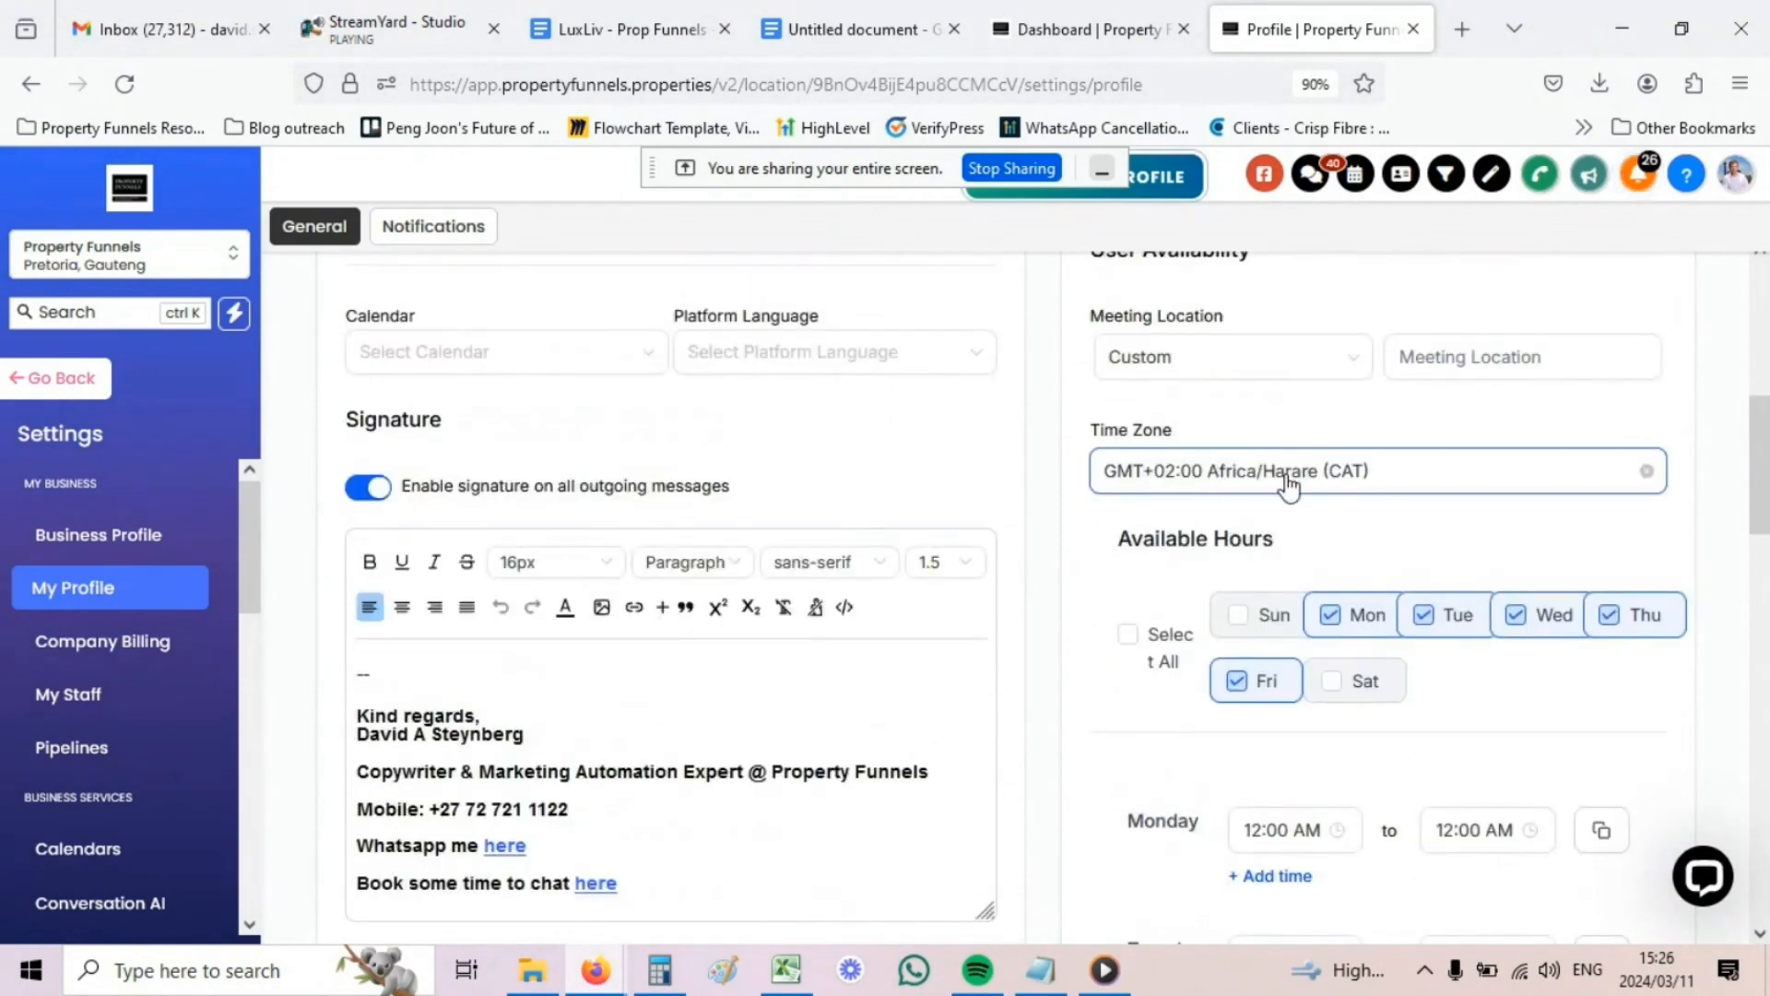
scroll(1295, 475, down, 1)
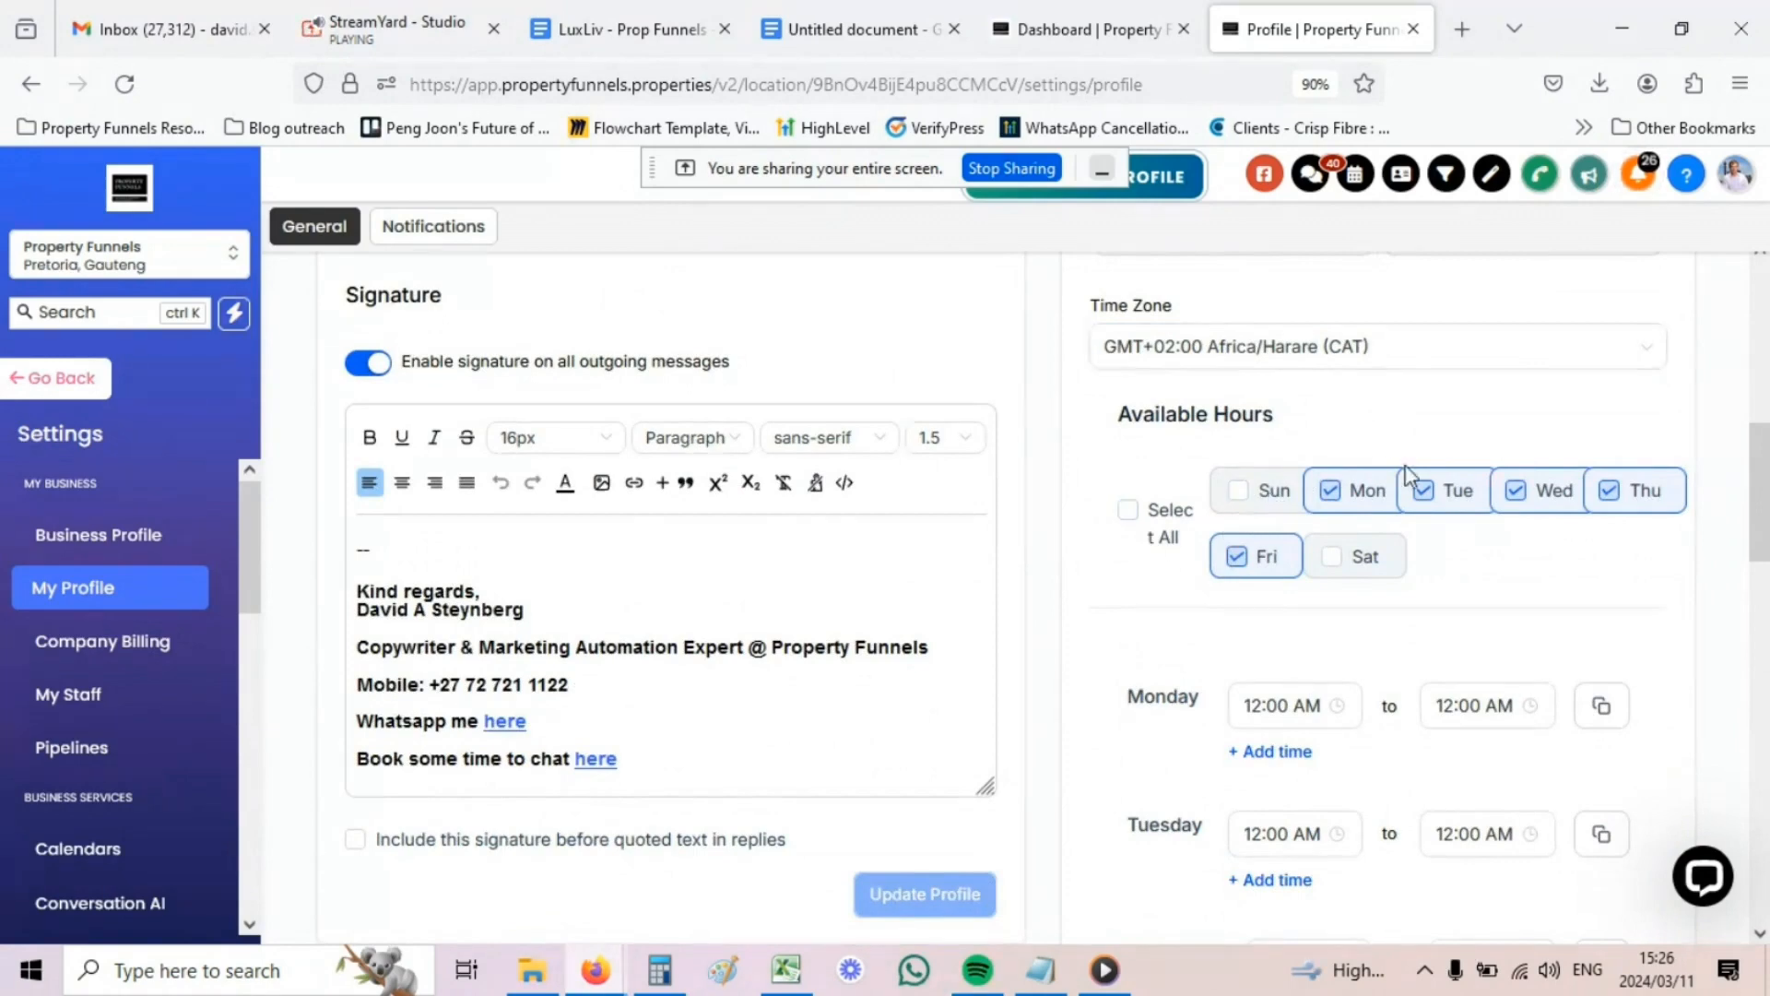
scroll(1285, 498, down, 1)
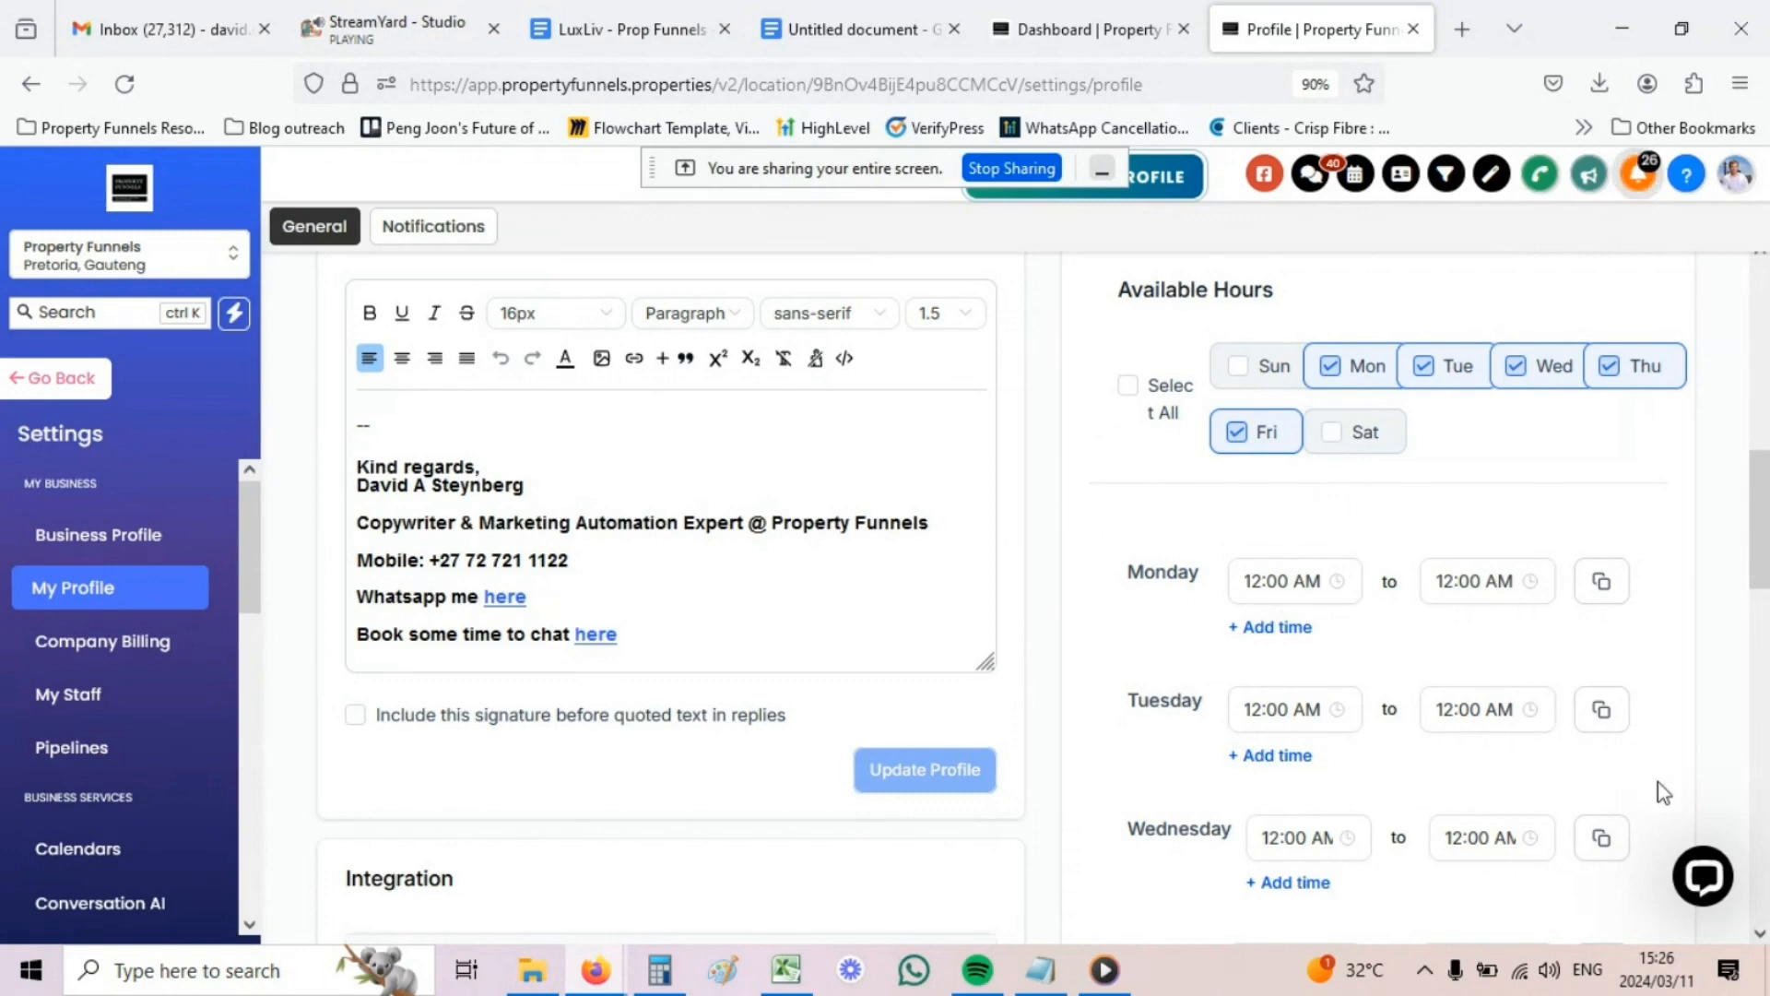
scroll(1657, 769, down, 1)
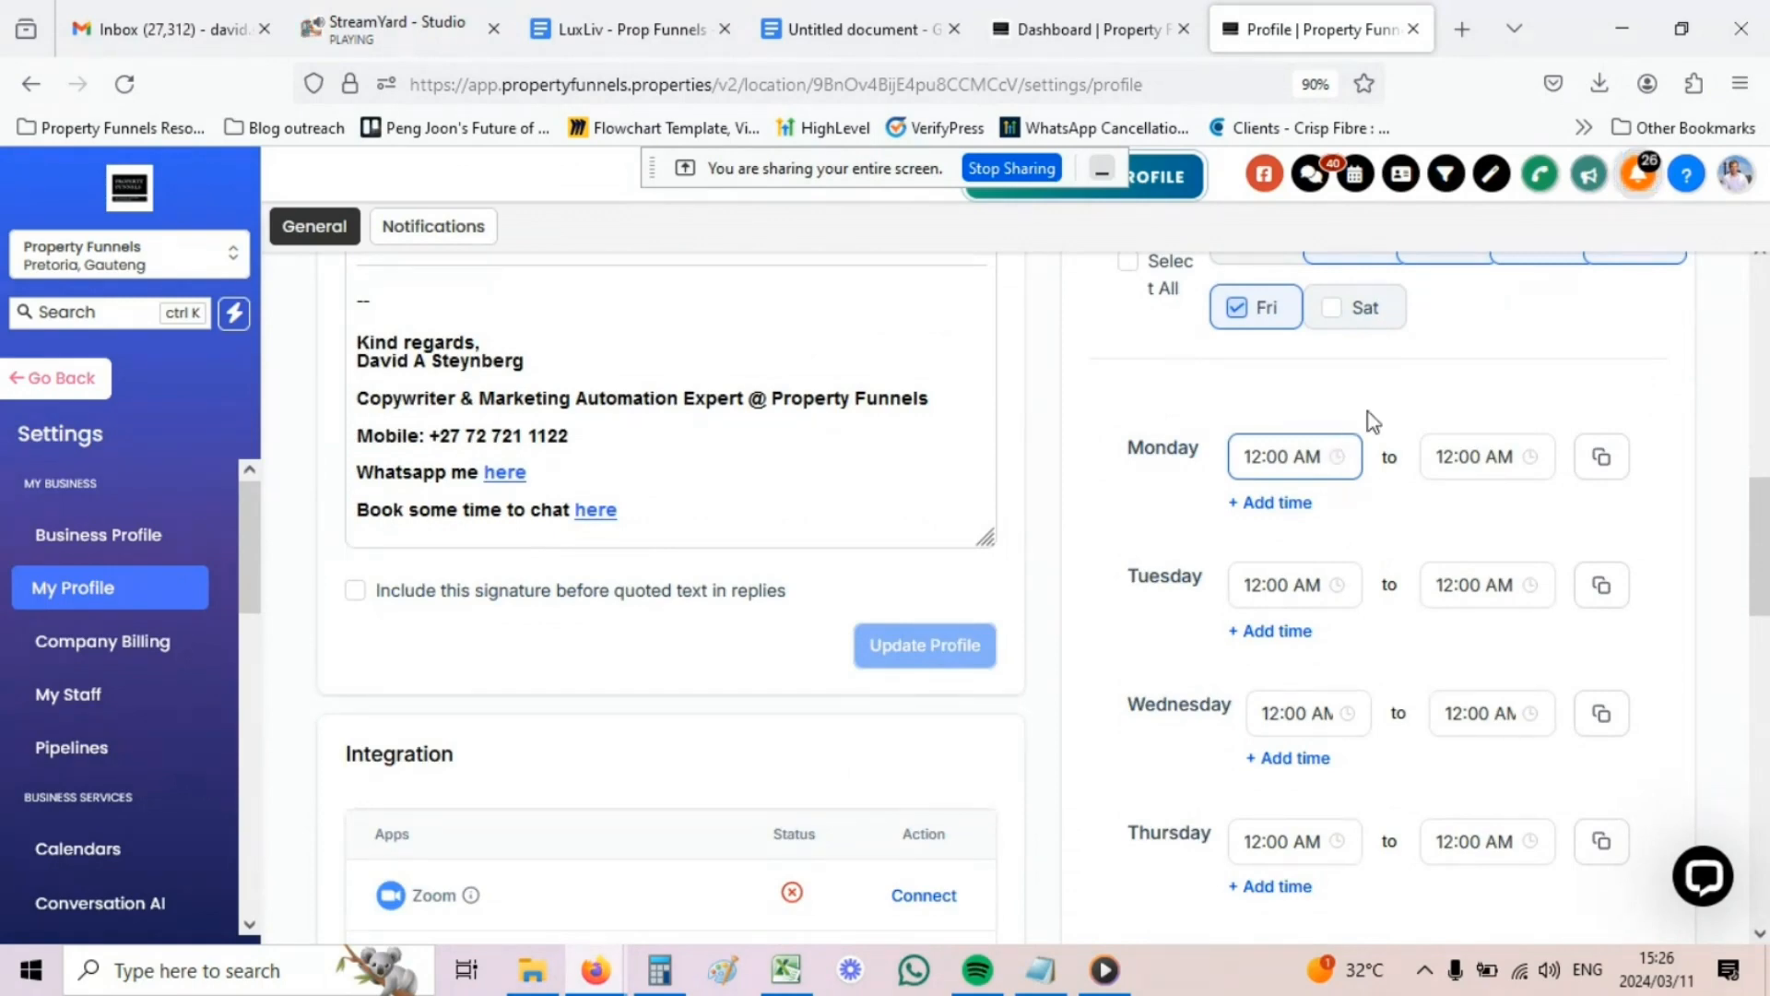
scroll(1373, 422, up, 1)
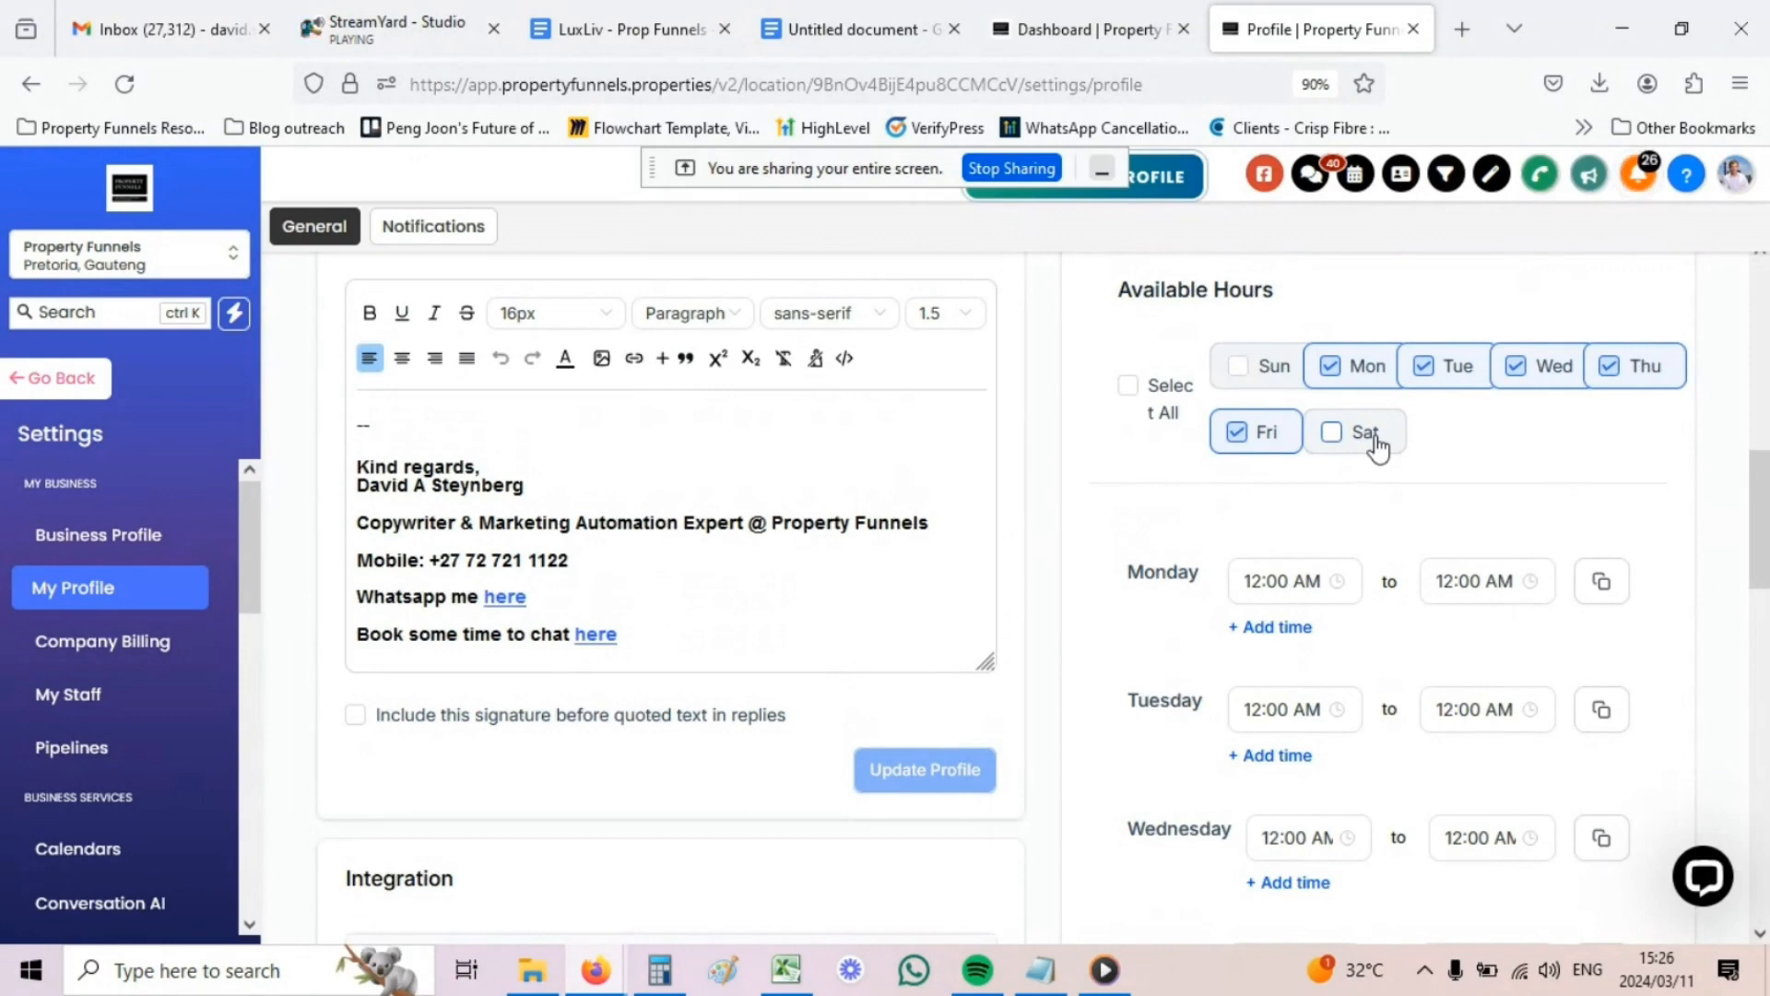
scroll(1377, 437, down, 3)
scroll(1374, 421, down, 1)
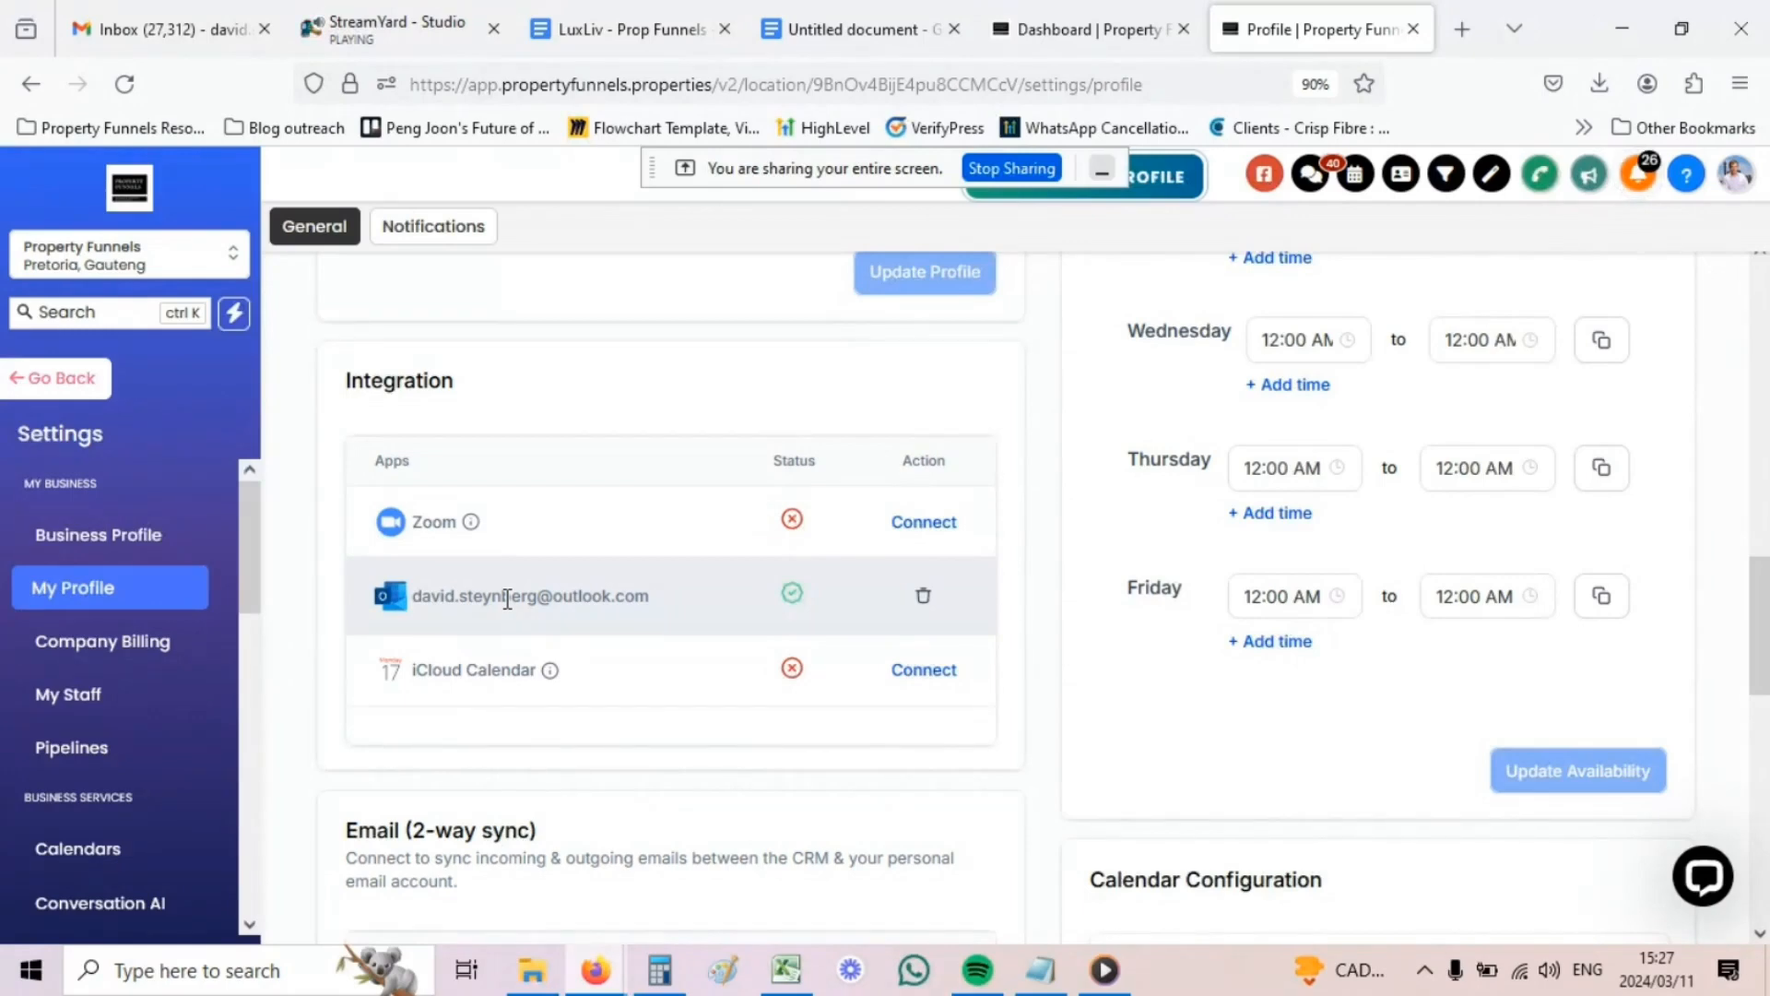
scroll(510, 618, down, 3)
scroll(631, 568, down, 3)
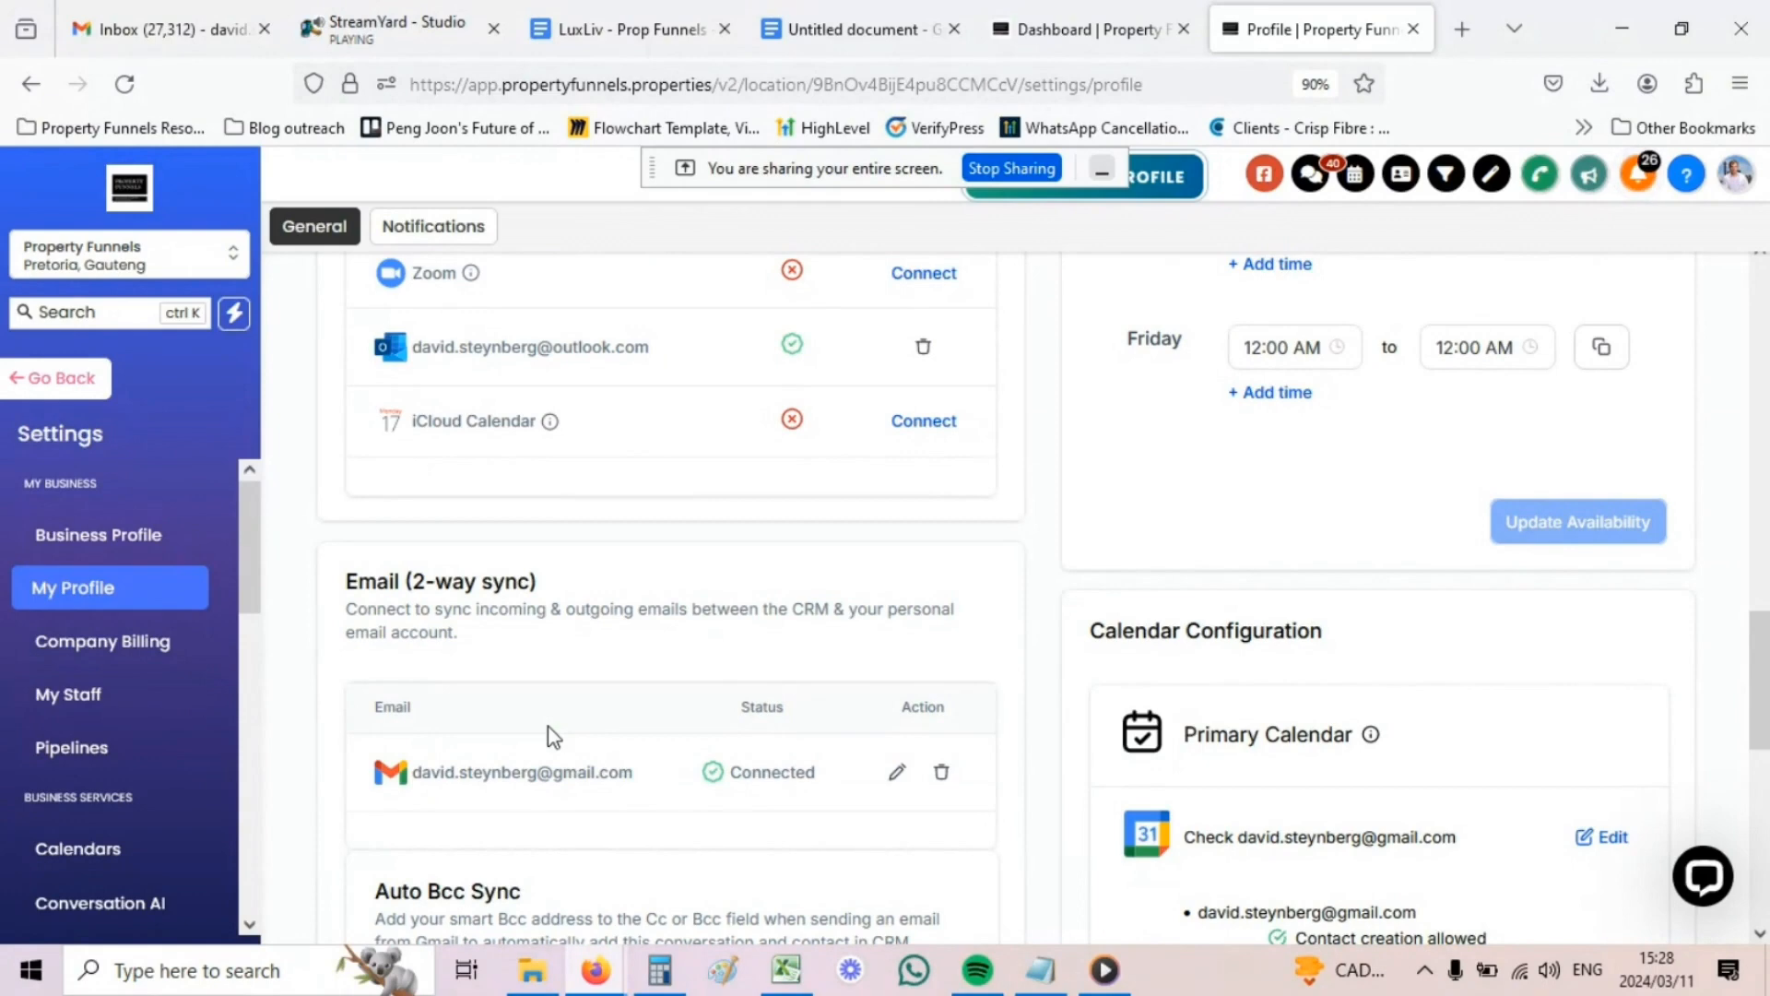
scroll(577, 727, down, 3)
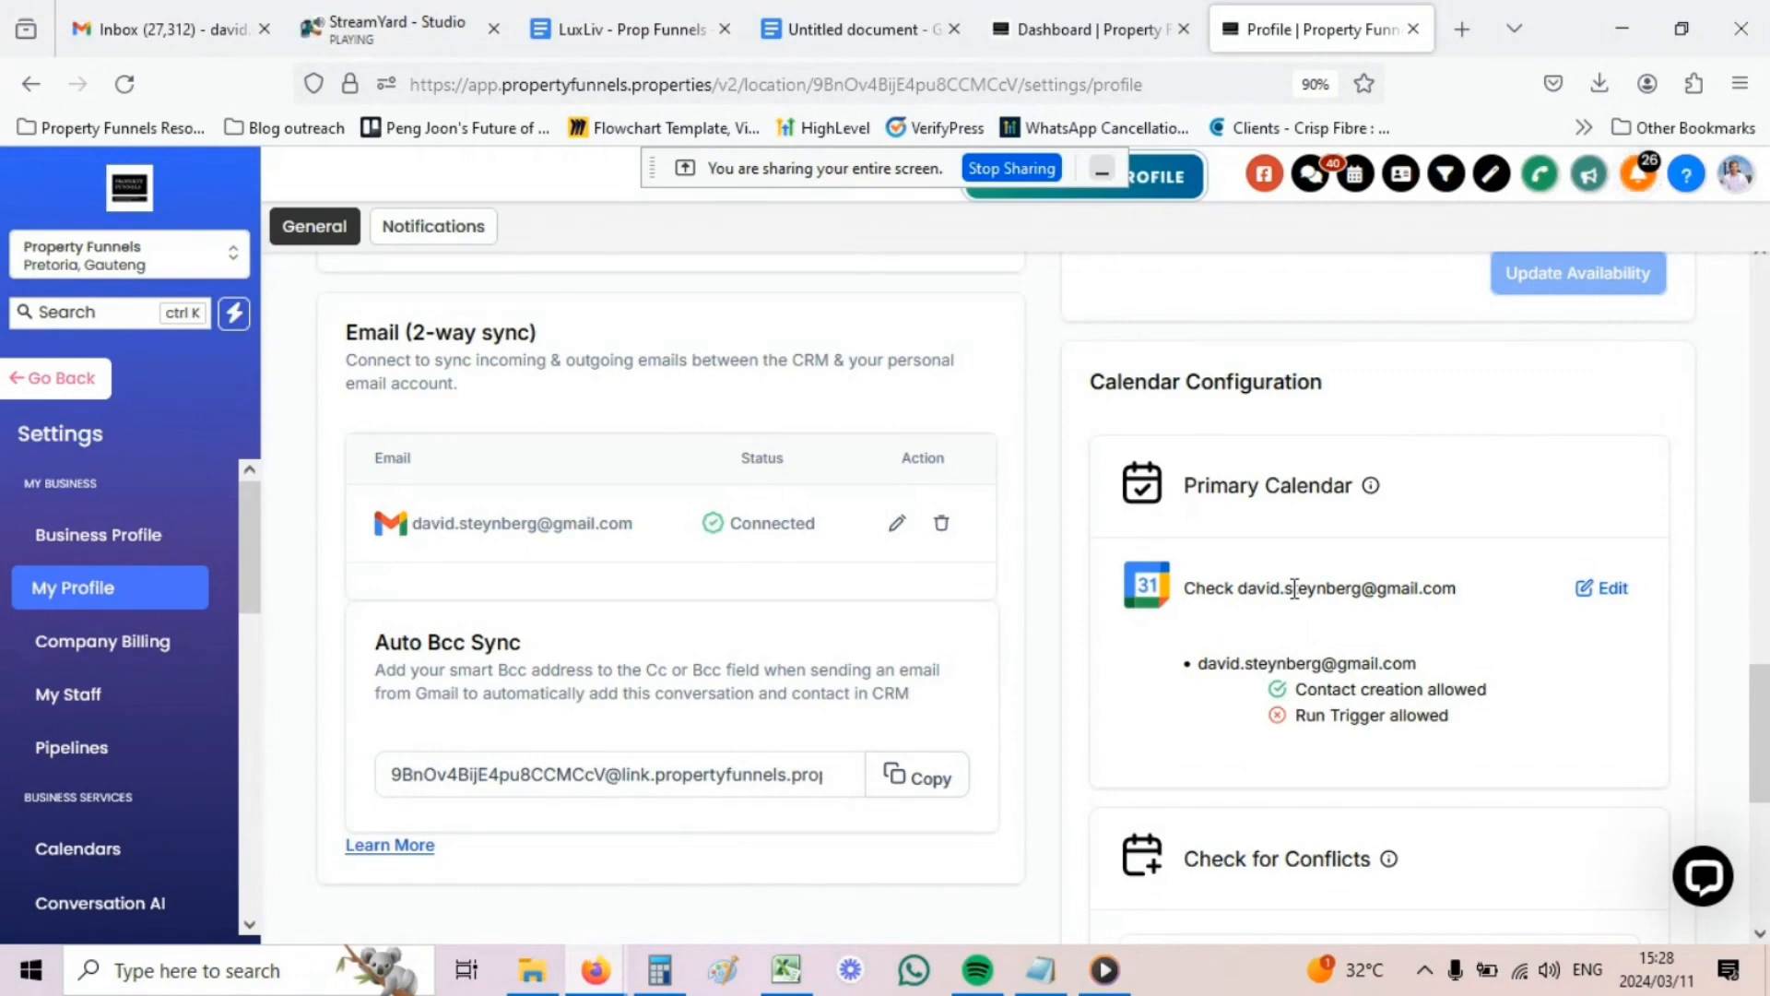
scroll(1294, 588, down, 6)
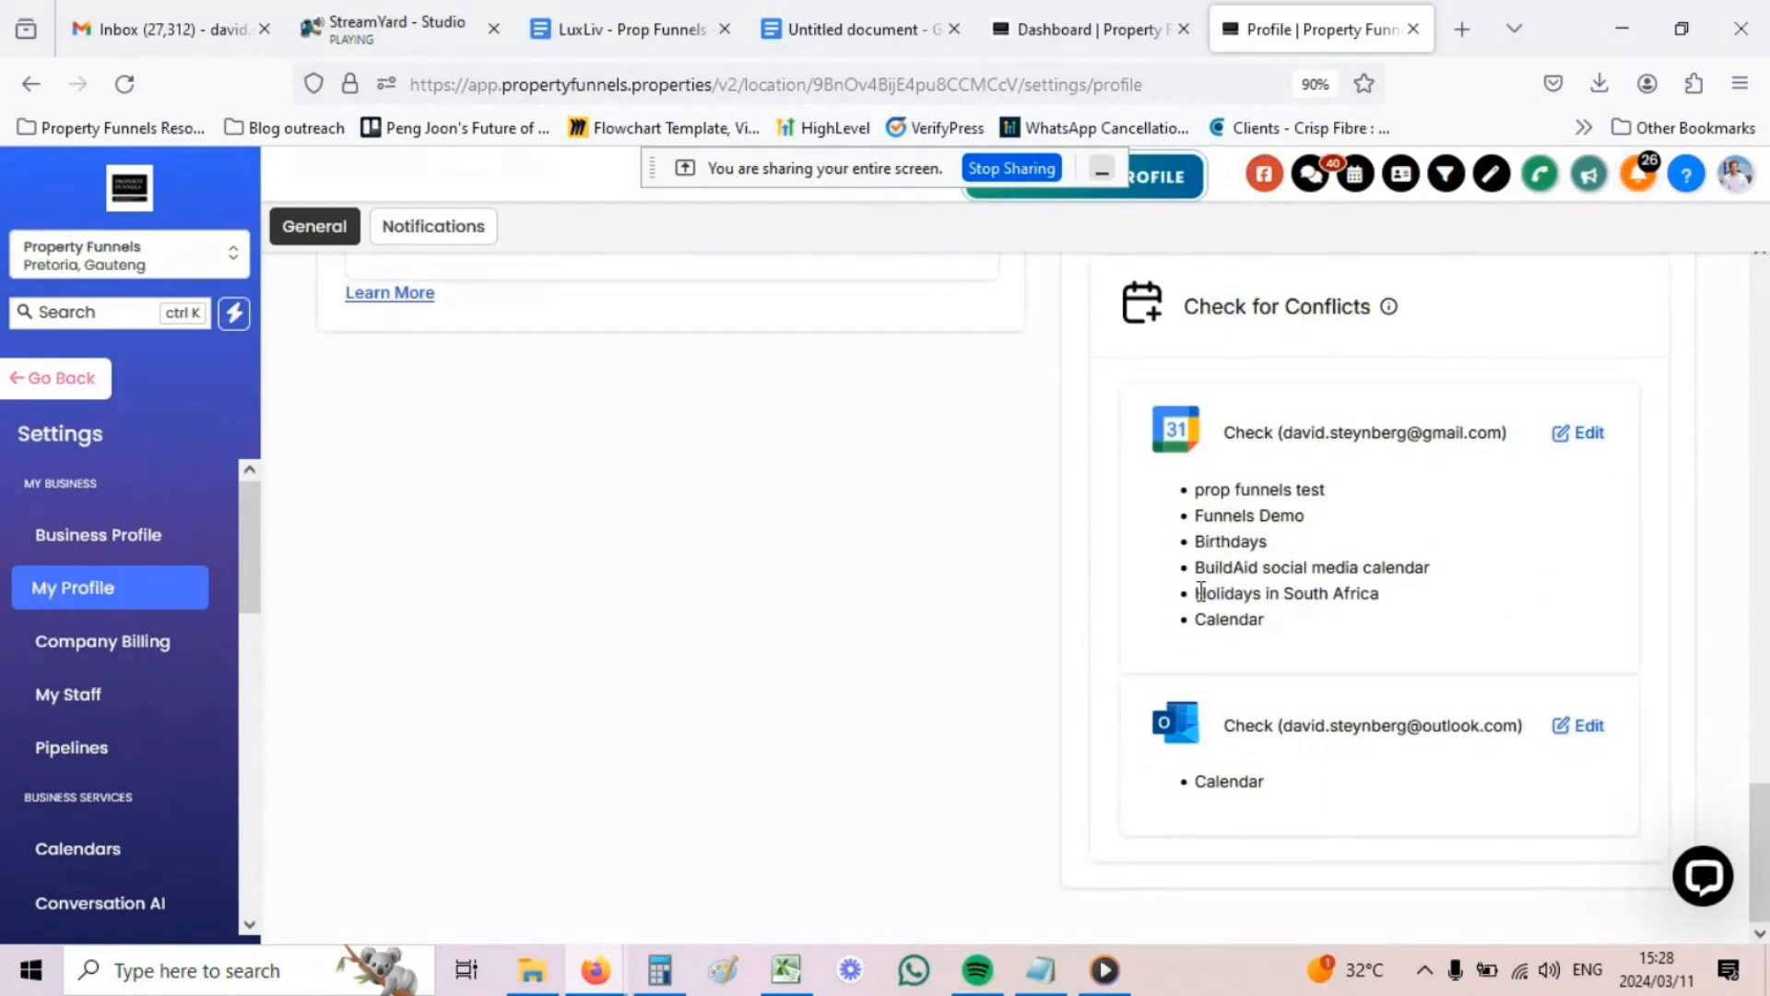
scroll(1201, 591, up, 14)
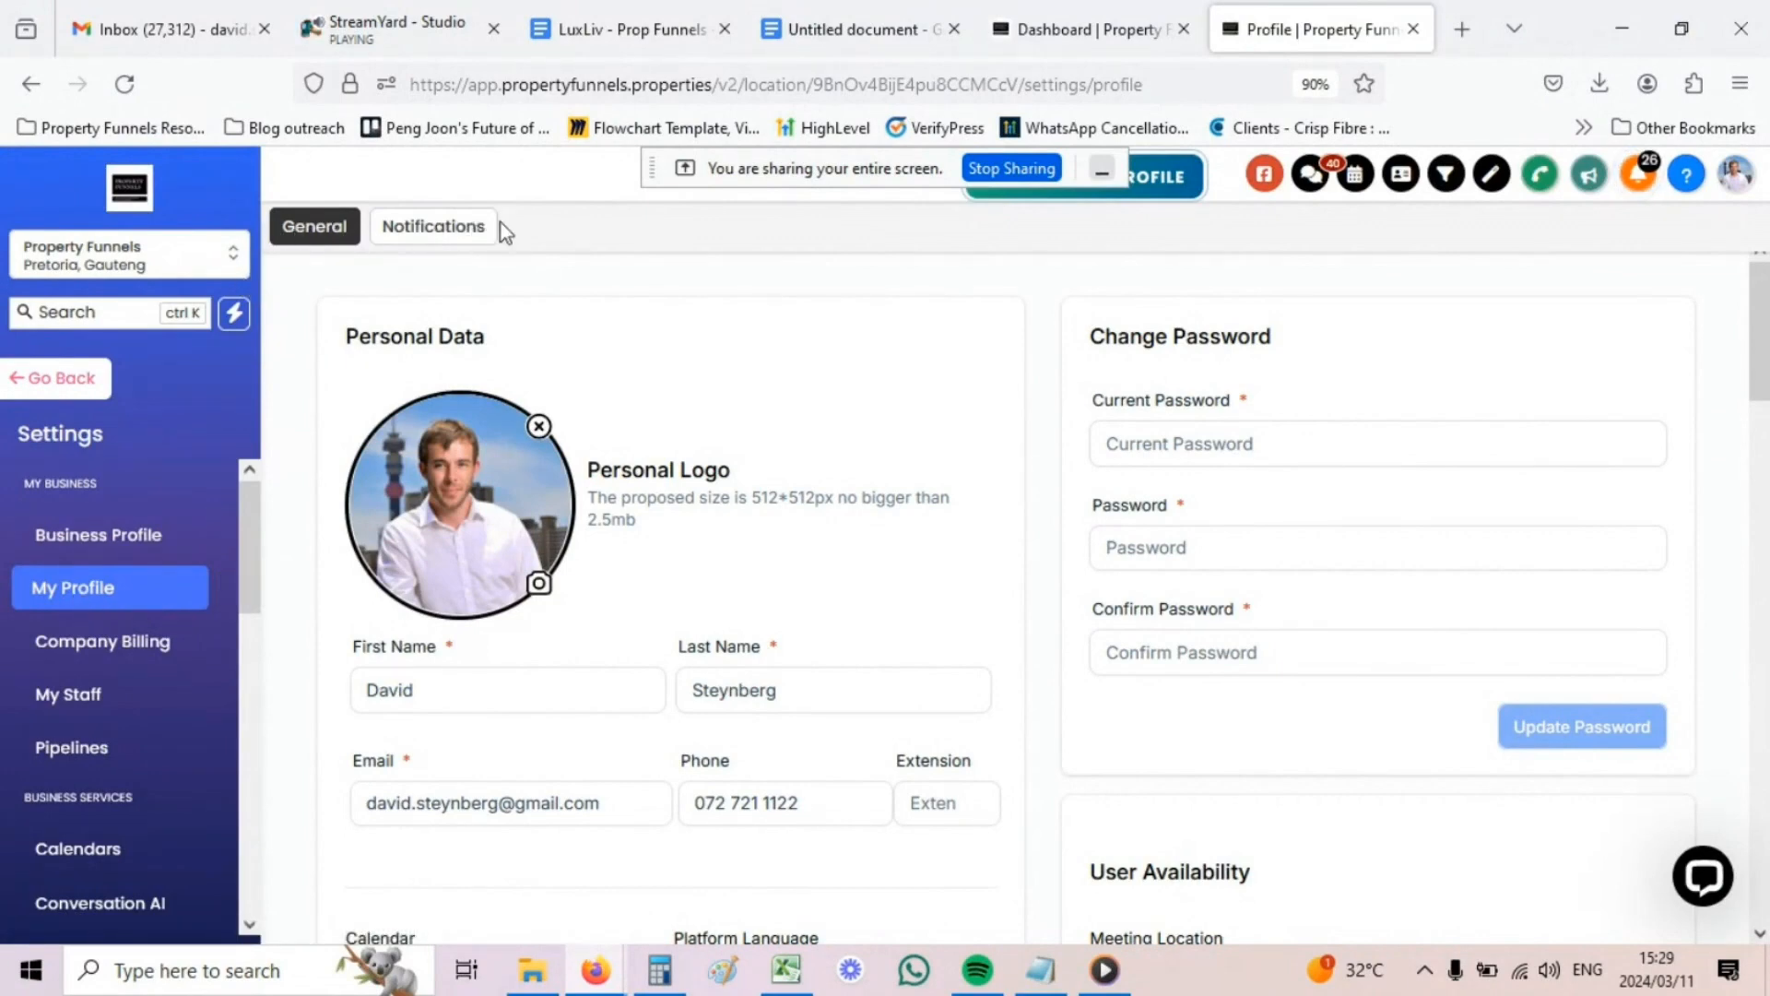
click(421, 236)
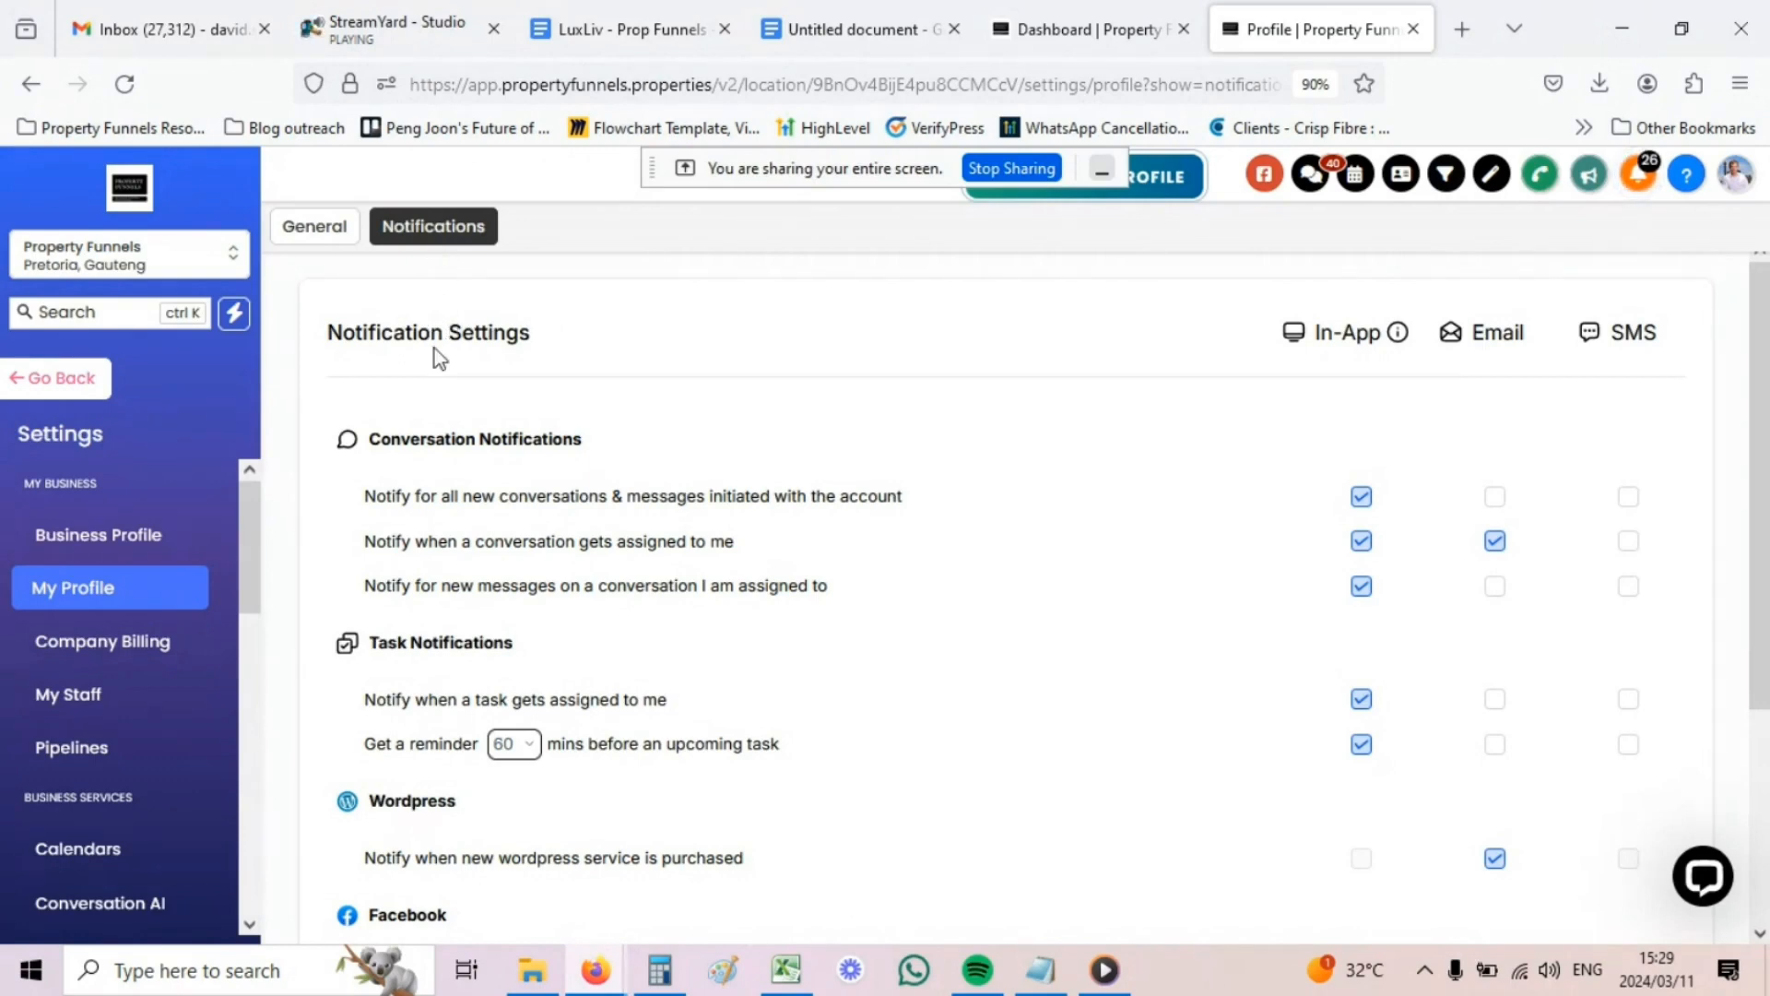
scroll(433, 599, down, 3)
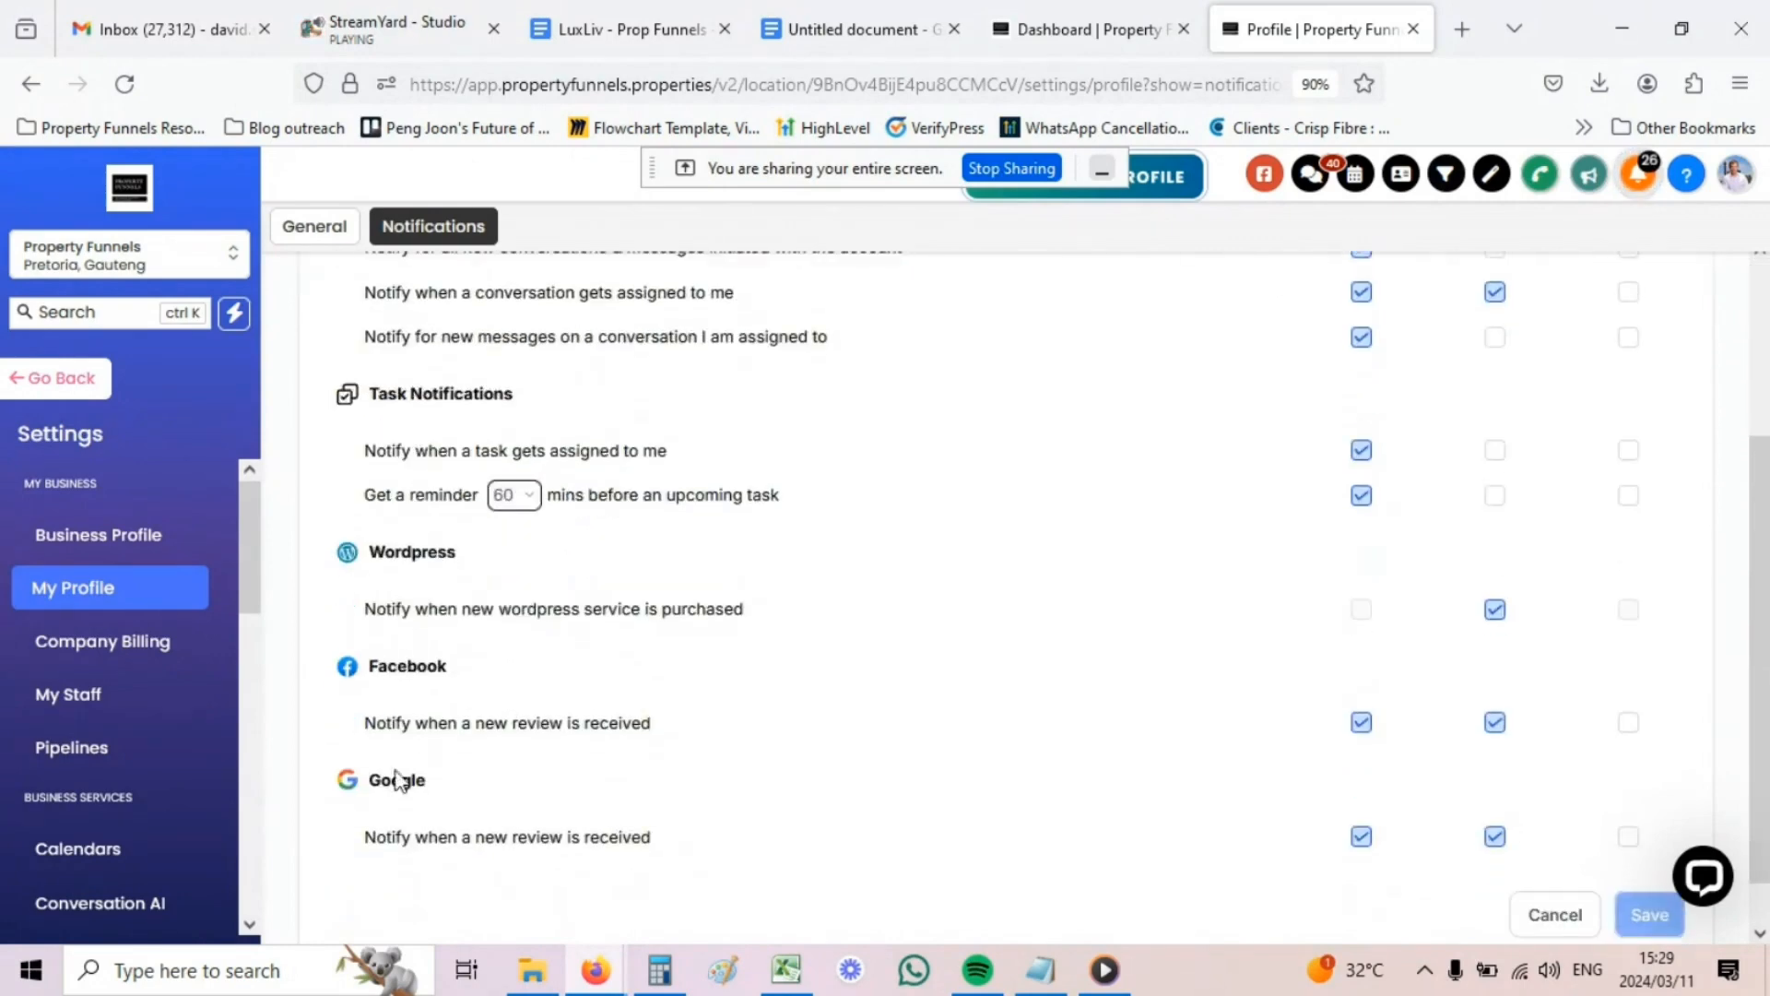
scroll(394, 756, up, 3)
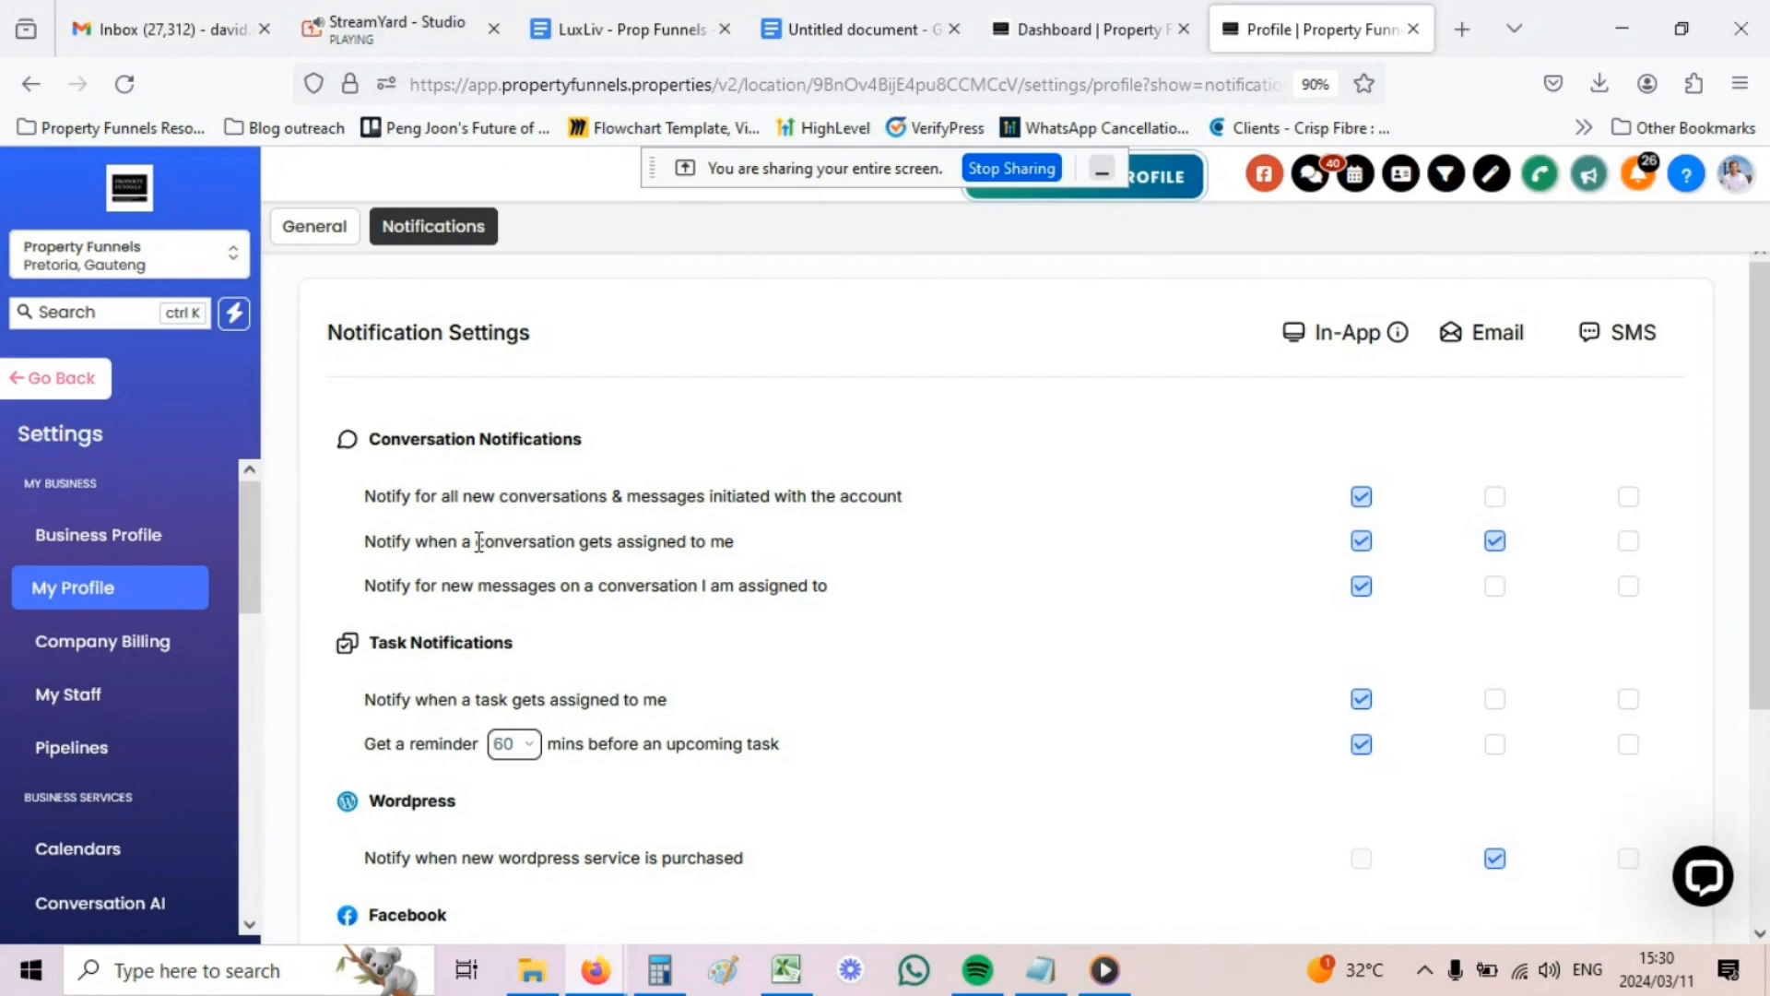
drag(363, 544, 715, 542)
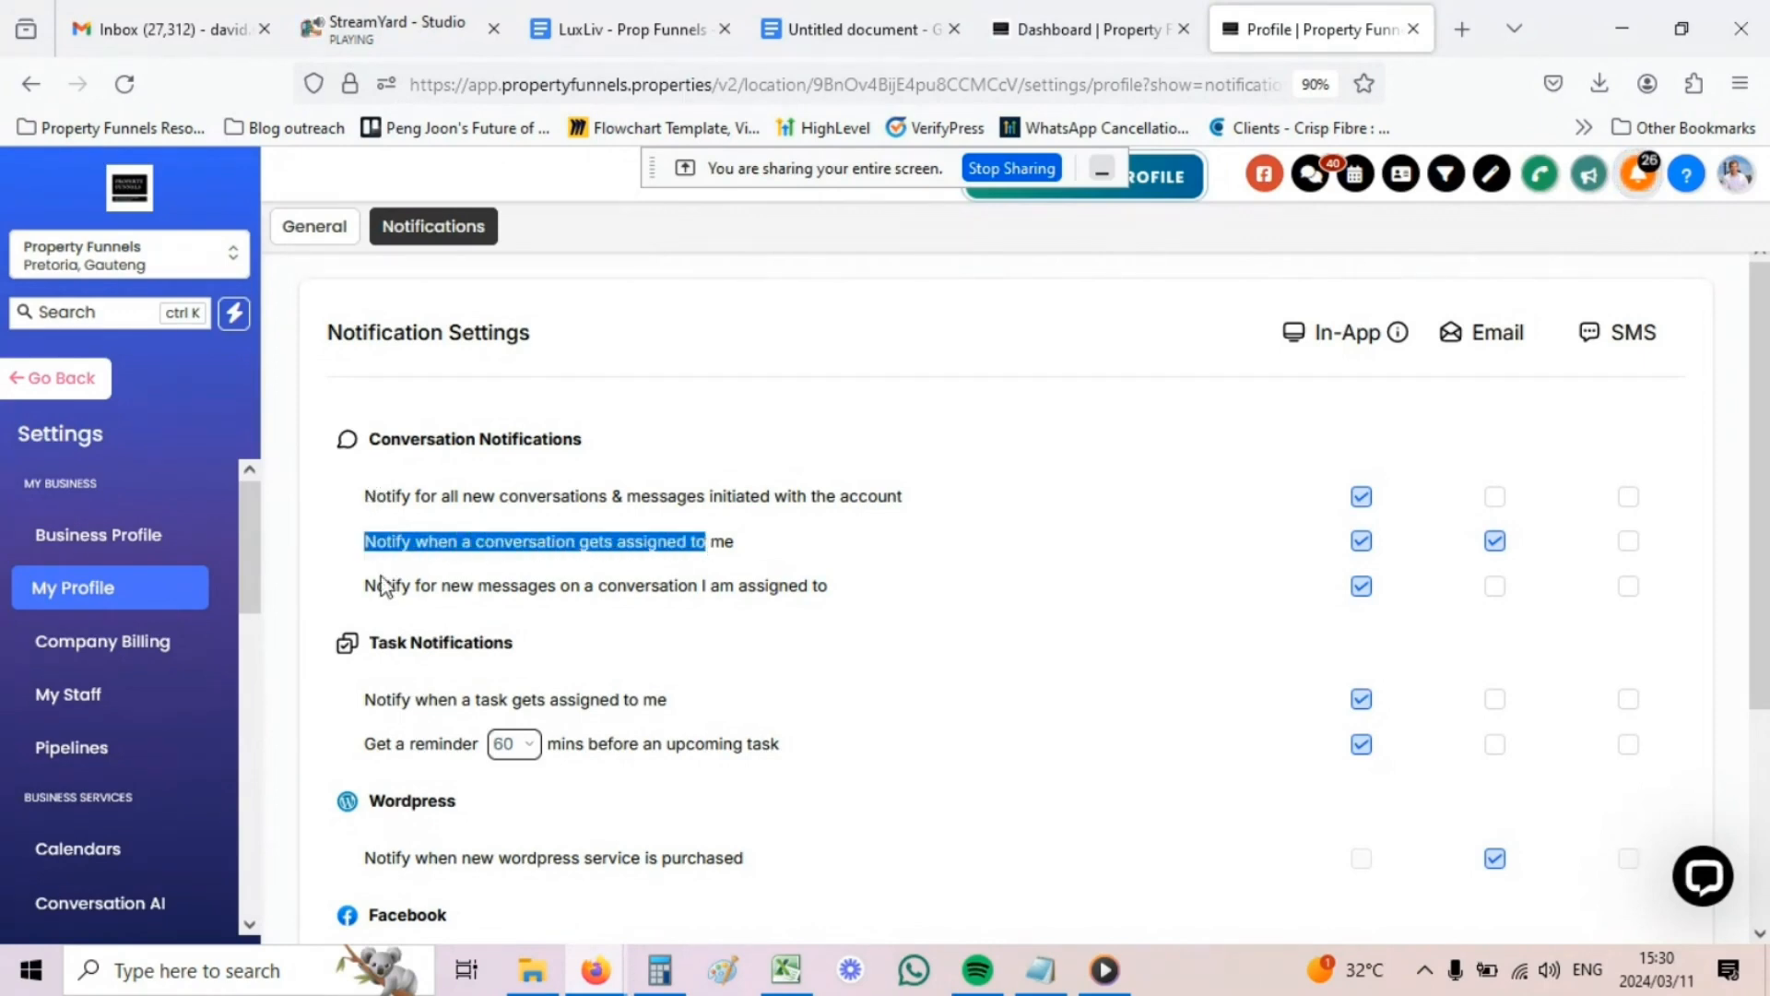
drag(375, 587, 473, 586)
drag(391, 542, 760, 557)
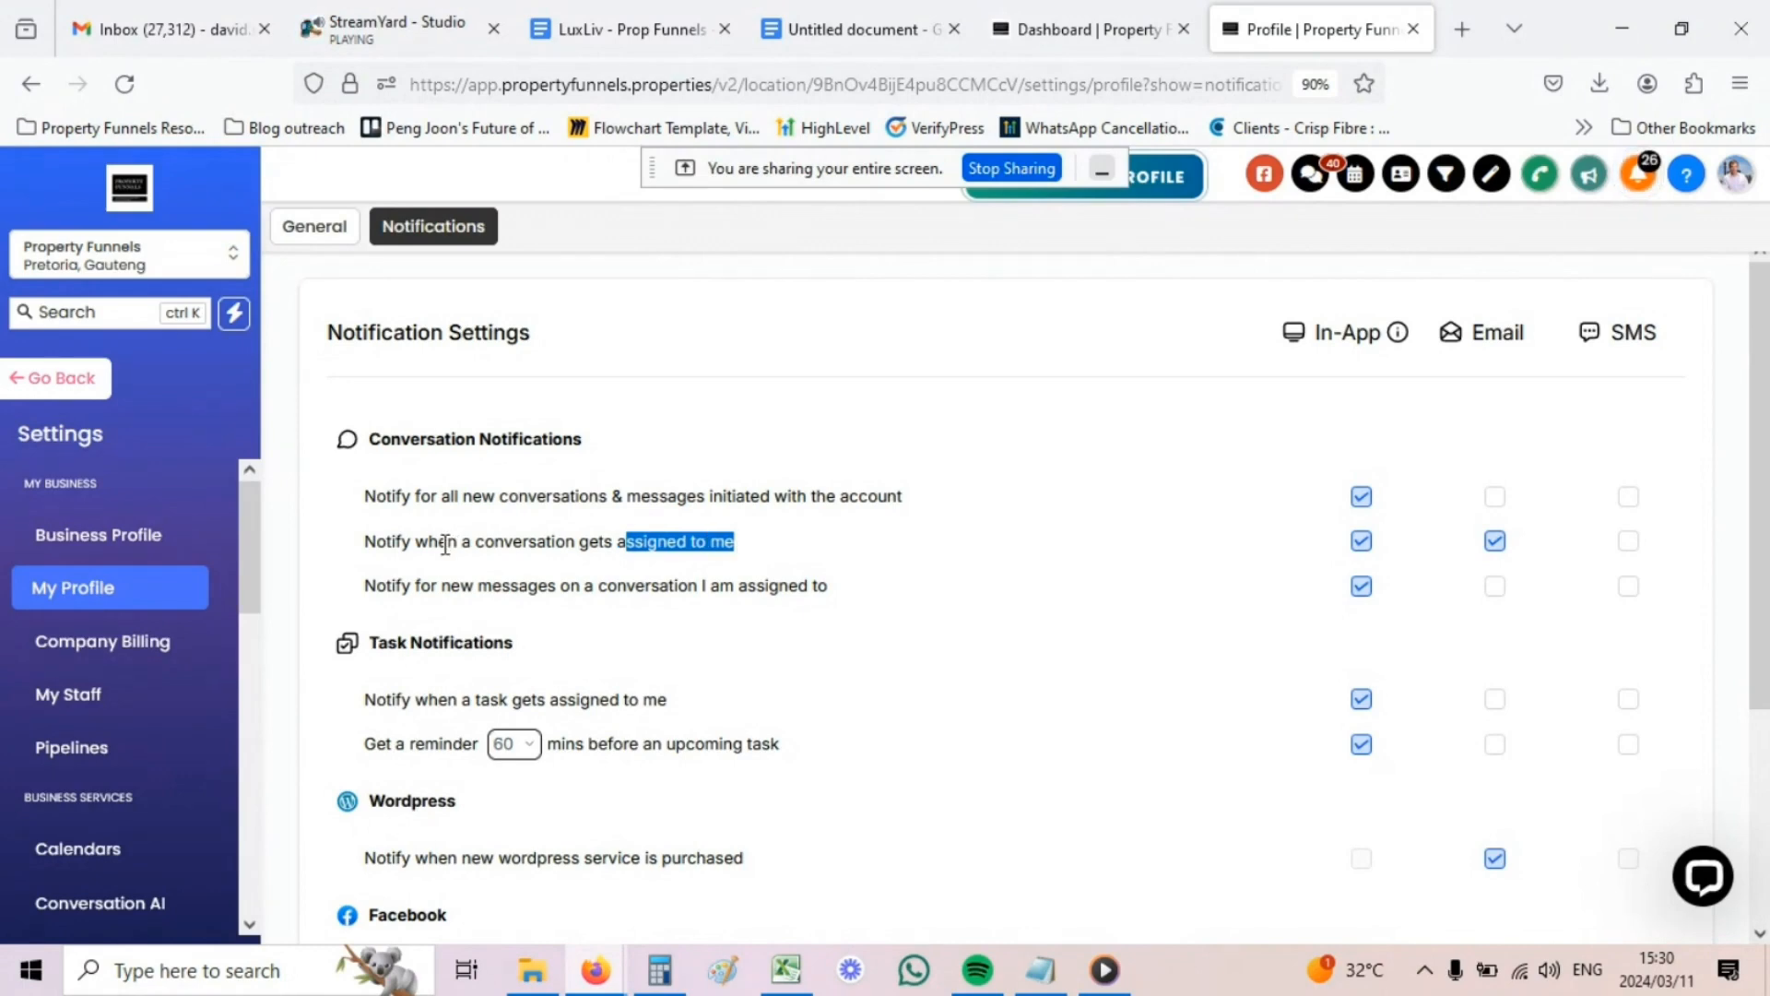
drag(438, 544, 723, 541)
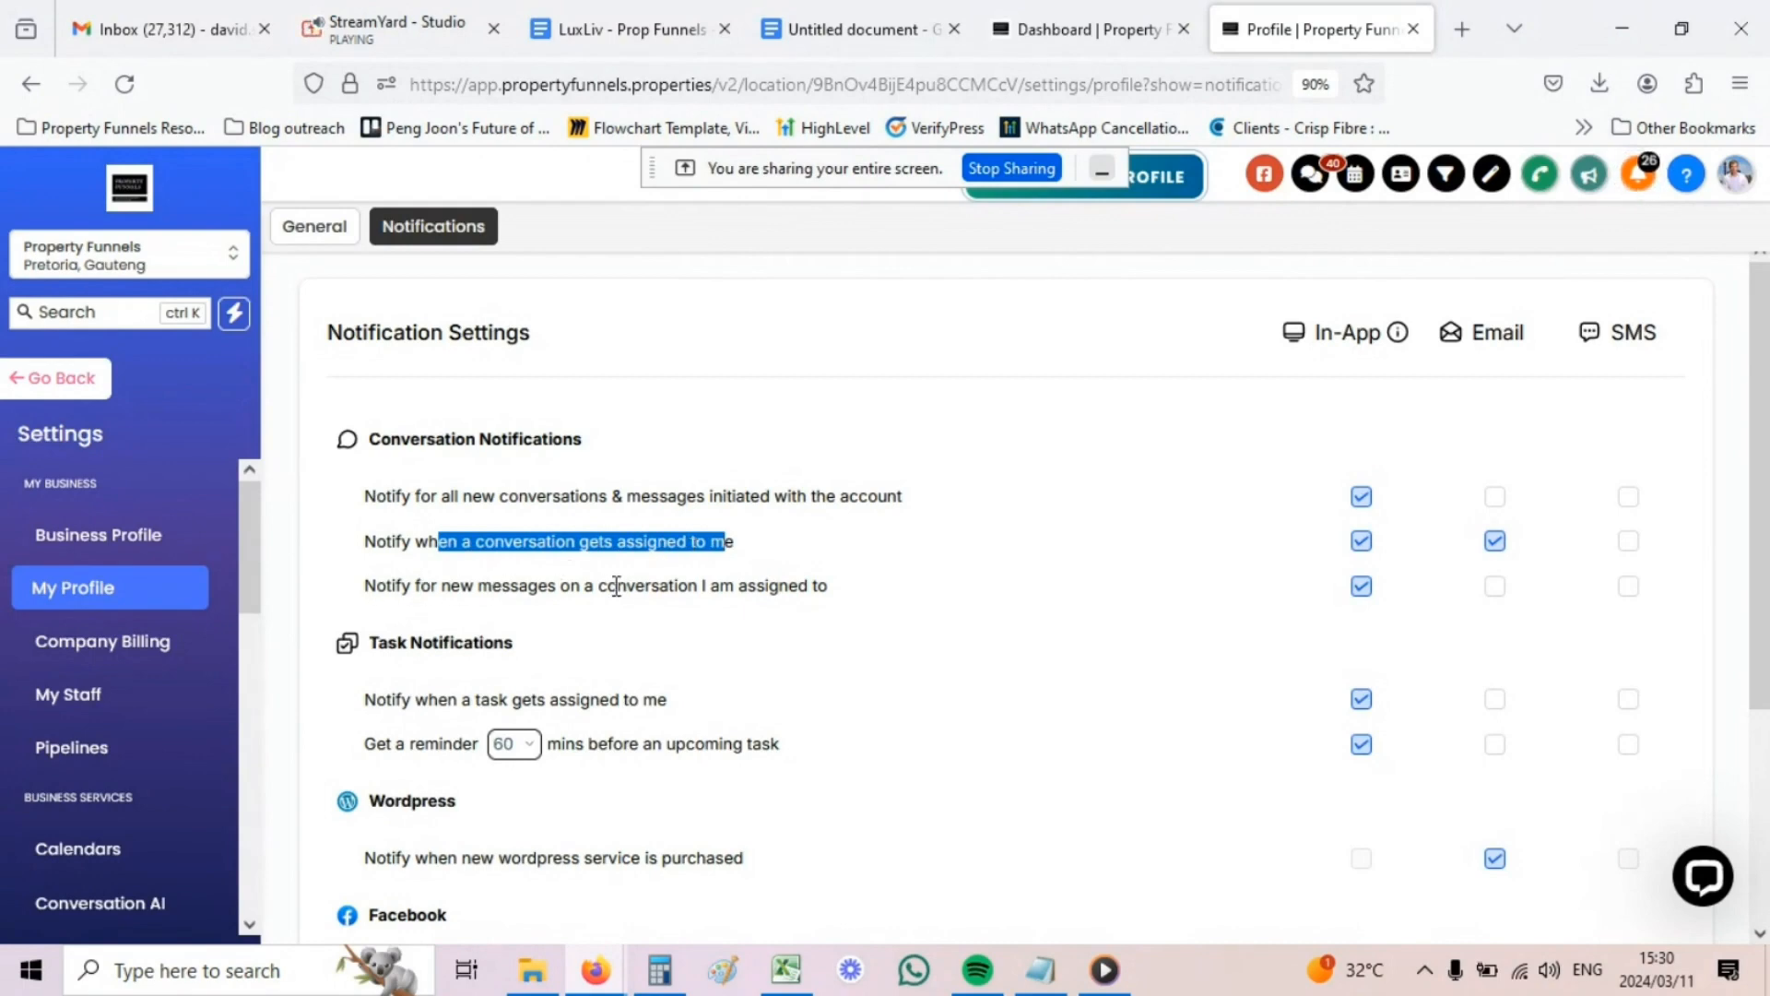
drag(598, 586, 726, 590)
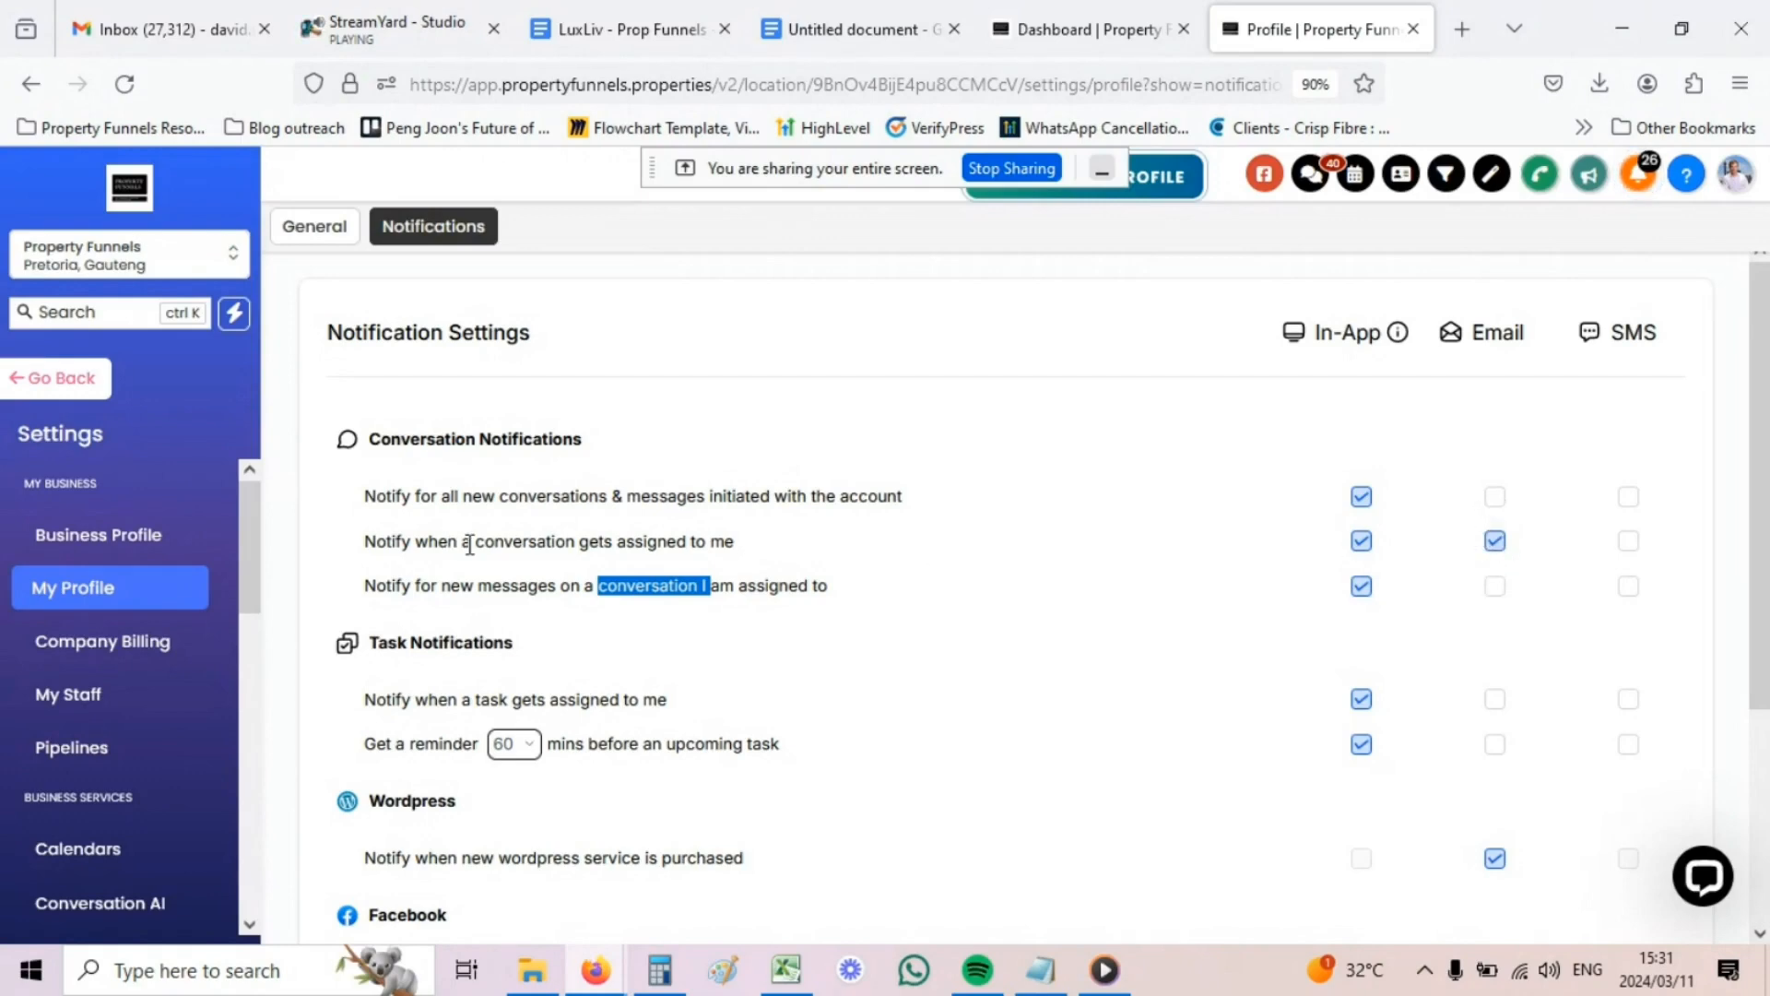
drag(396, 542, 565, 546)
drag(450, 583, 572, 540)
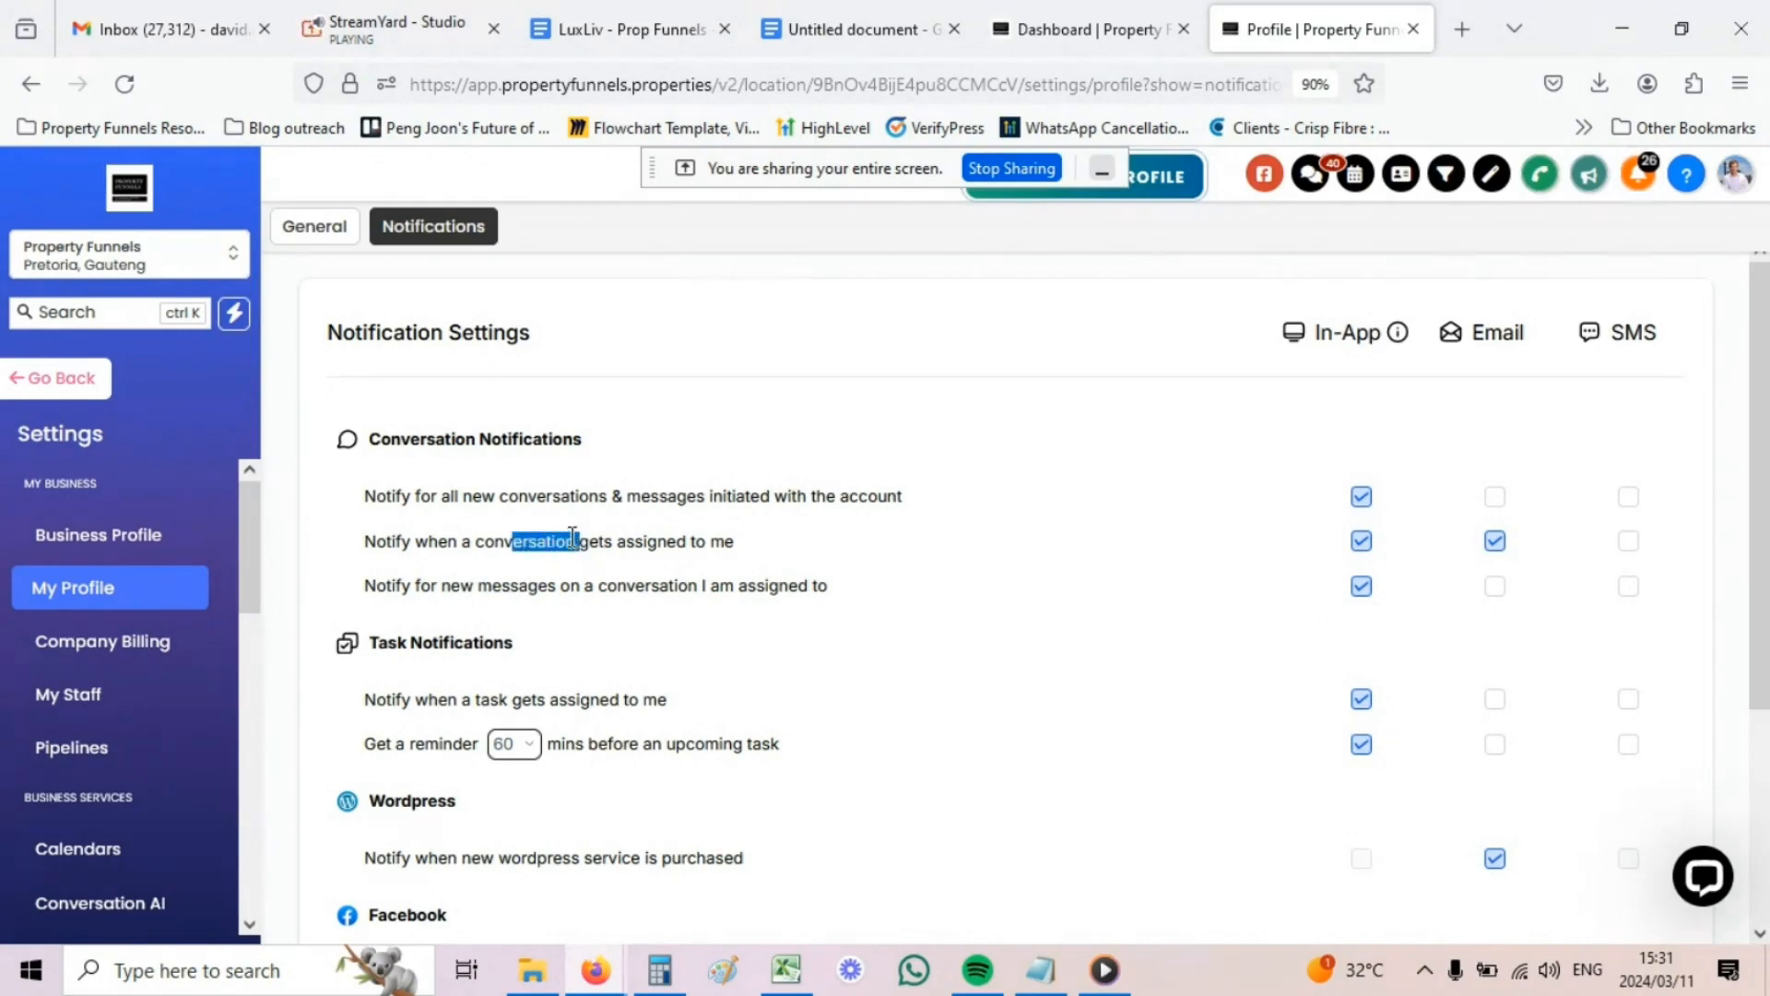
scroll(565, 527, down, 2)
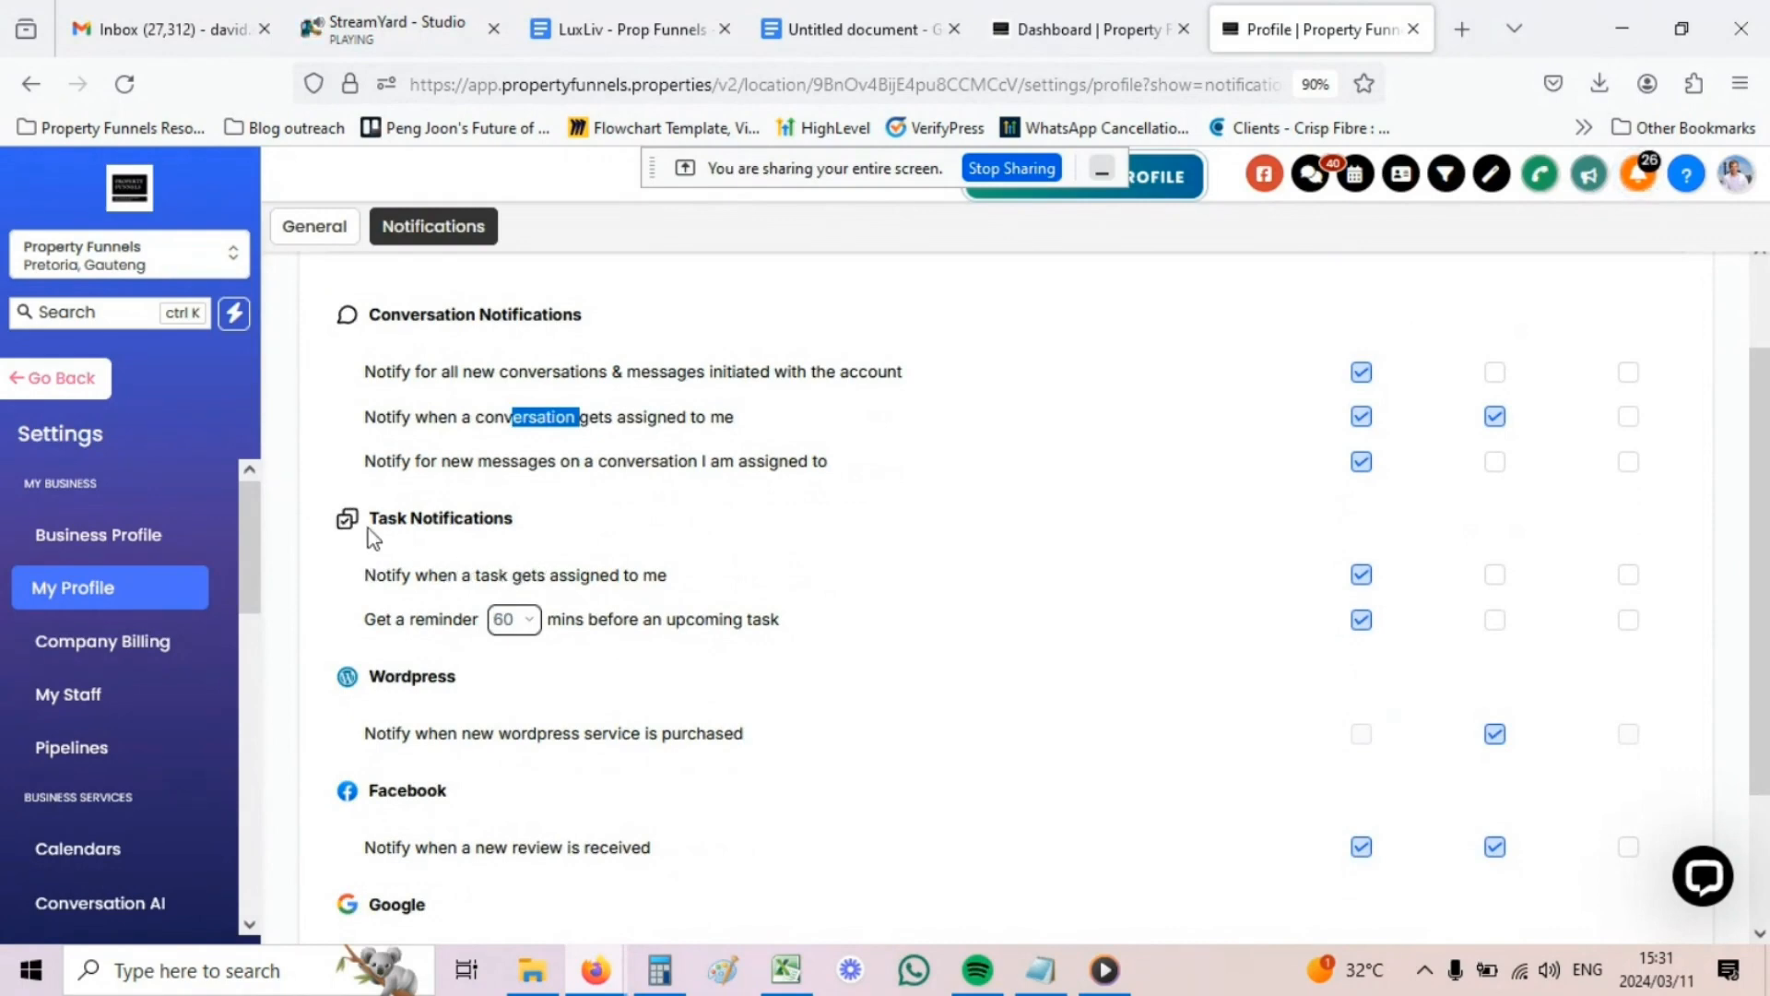
drag(378, 519, 527, 537)
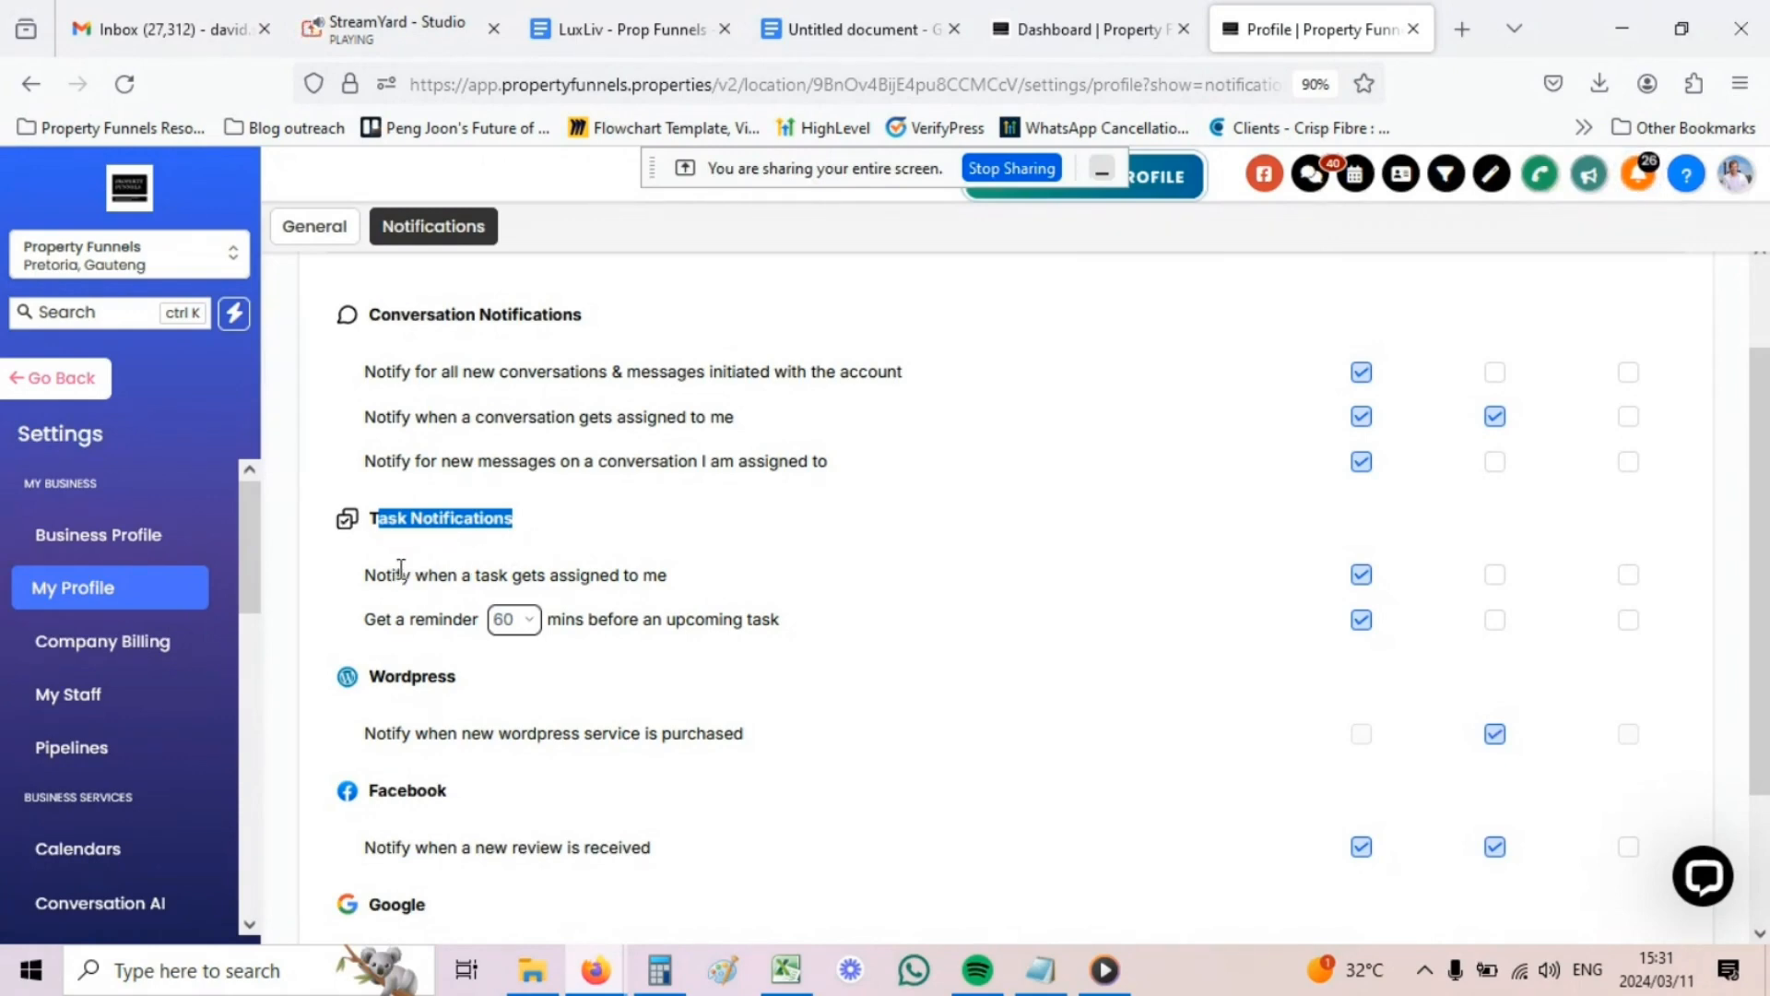
drag(401, 569, 655, 577)
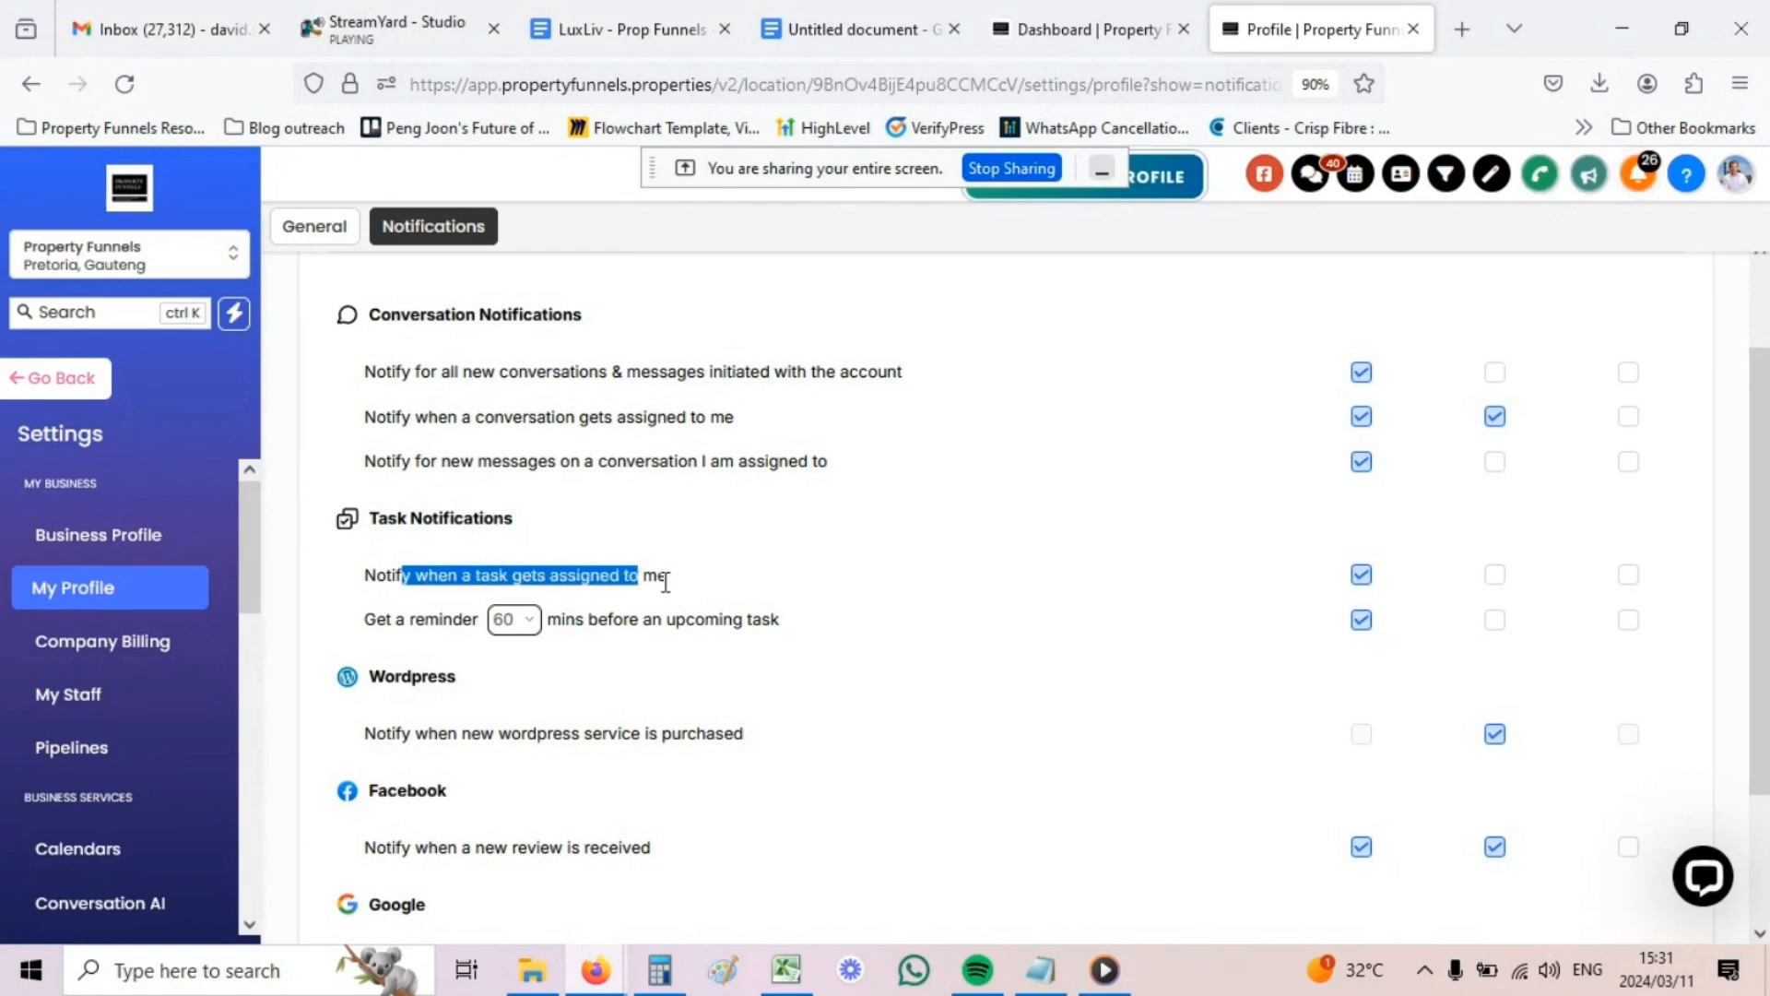
click(665, 582)
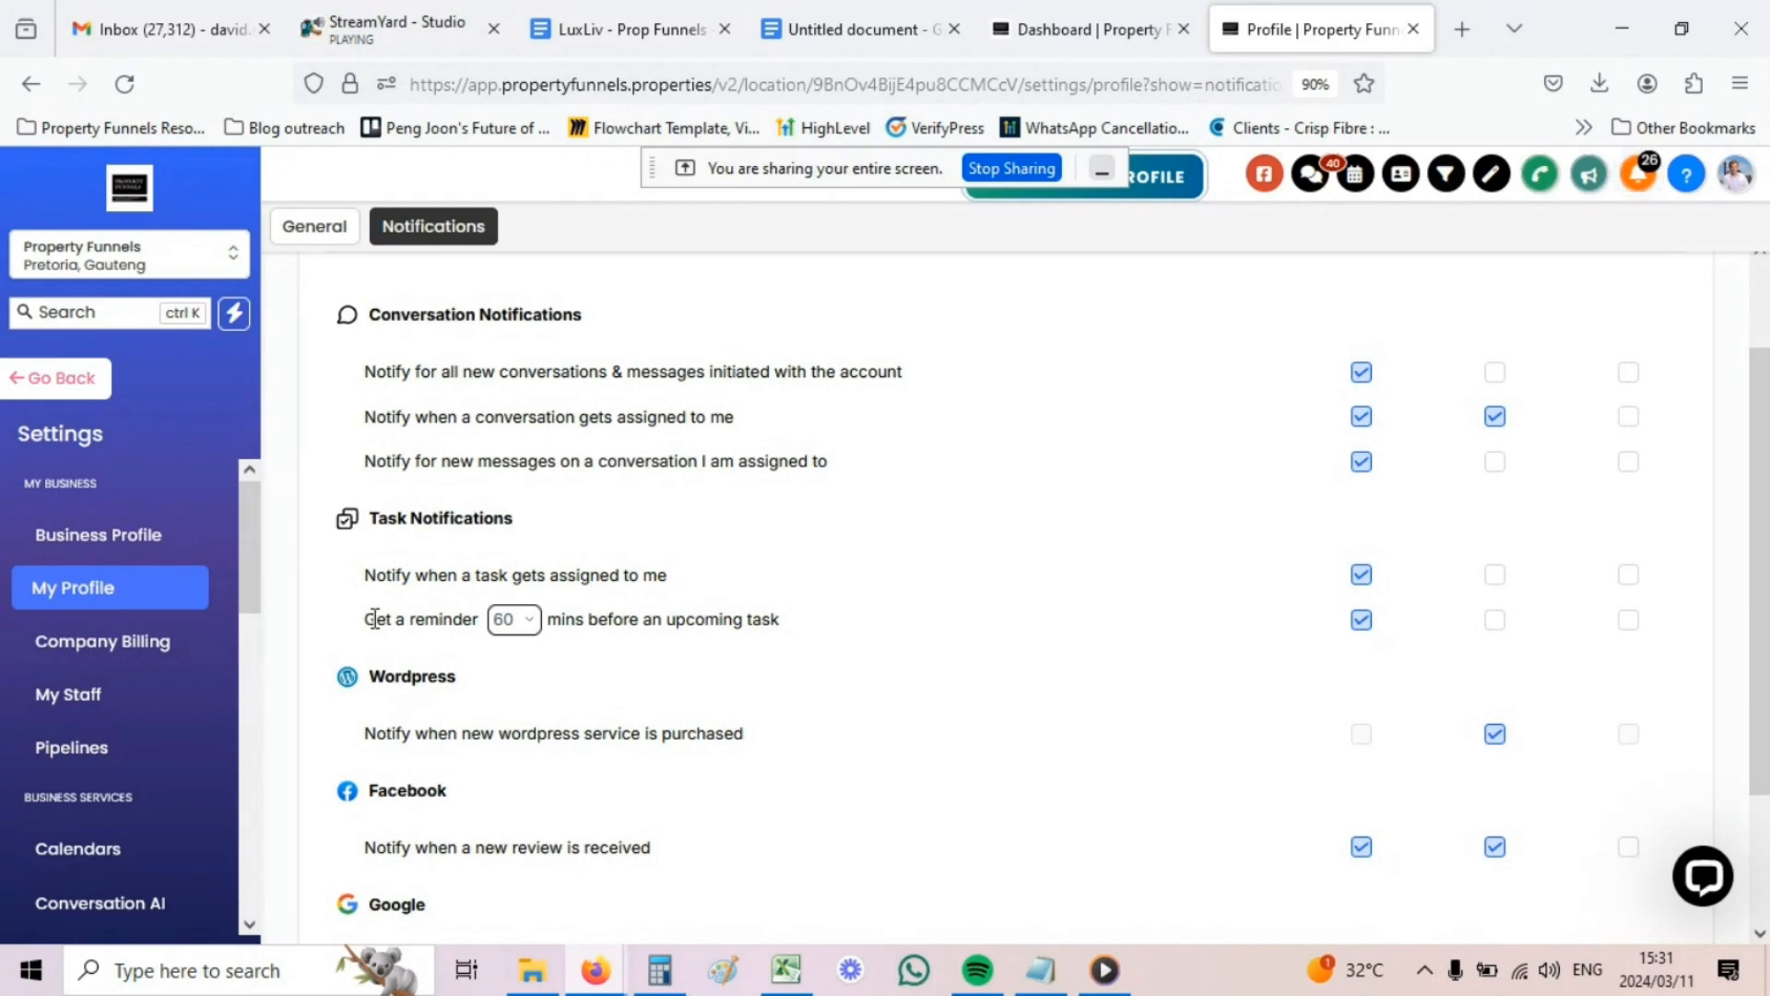
drag(374, 618, 779, 623)
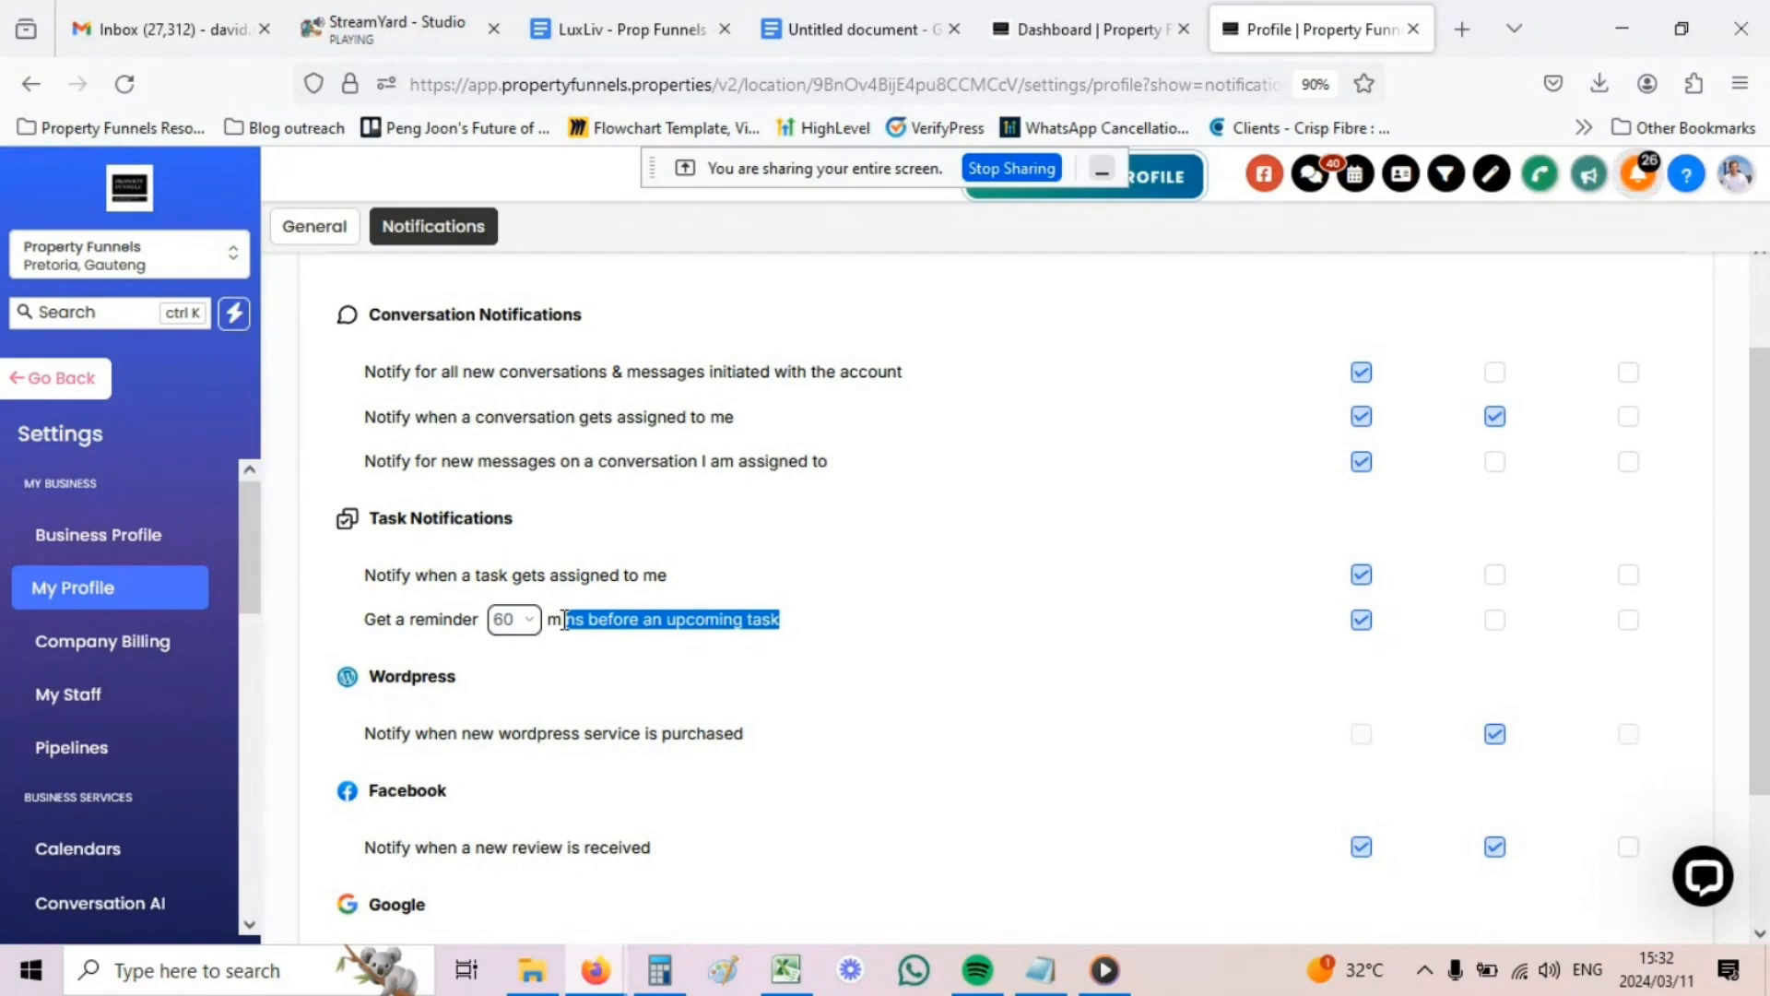
- Untick the Email alert on the 'Notify when new wordpress service is purchased' row
scroll(553, 599, down, 2)
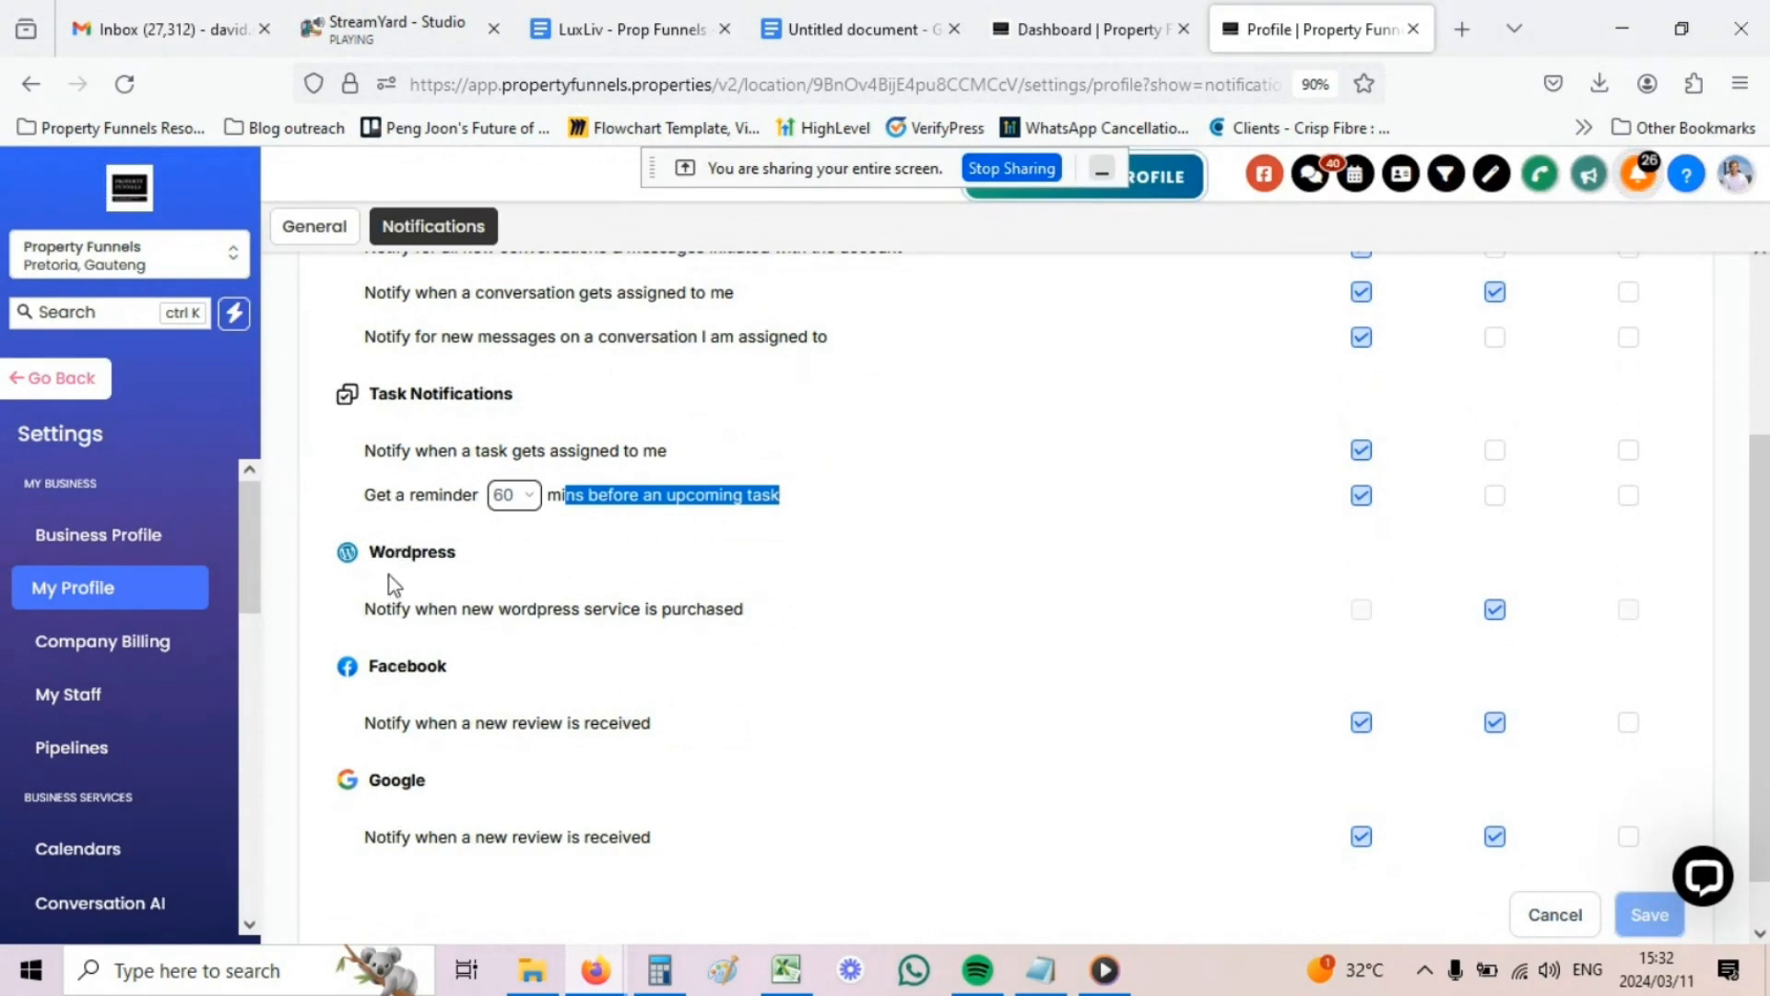
drag(383, 551, 422, 553)
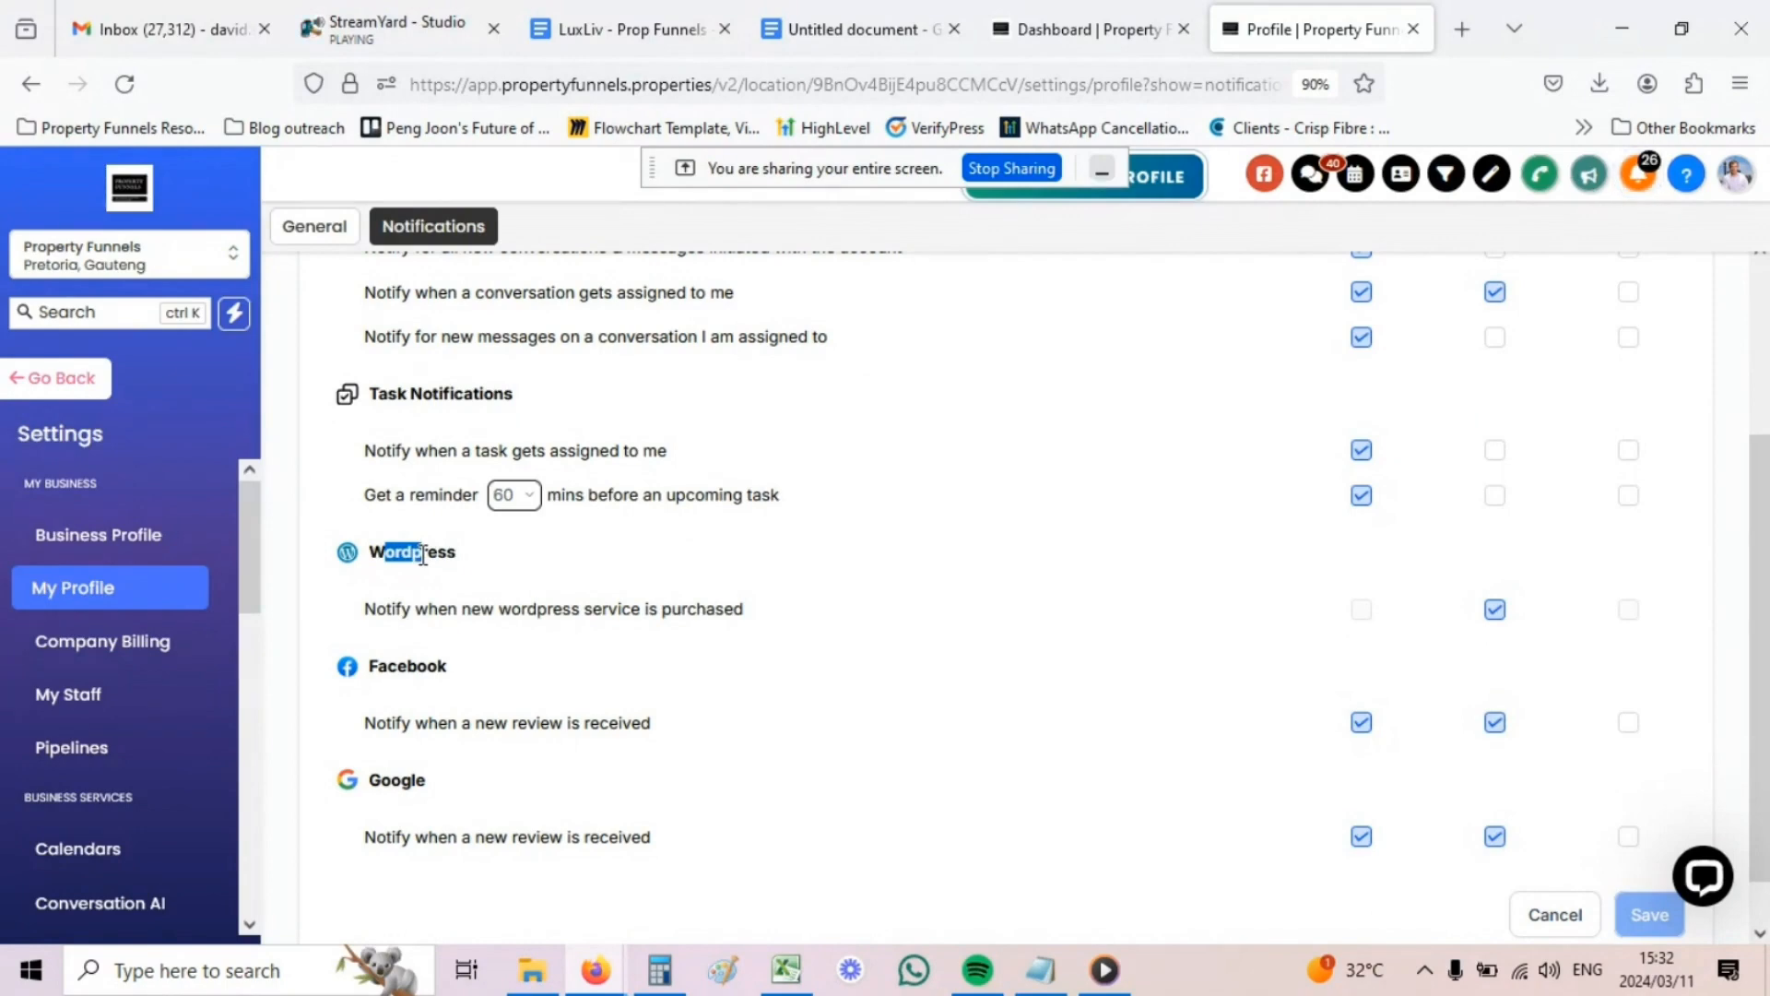
drag(395, 612, 592, 612)
click(586, 612)
click(1495, 609)
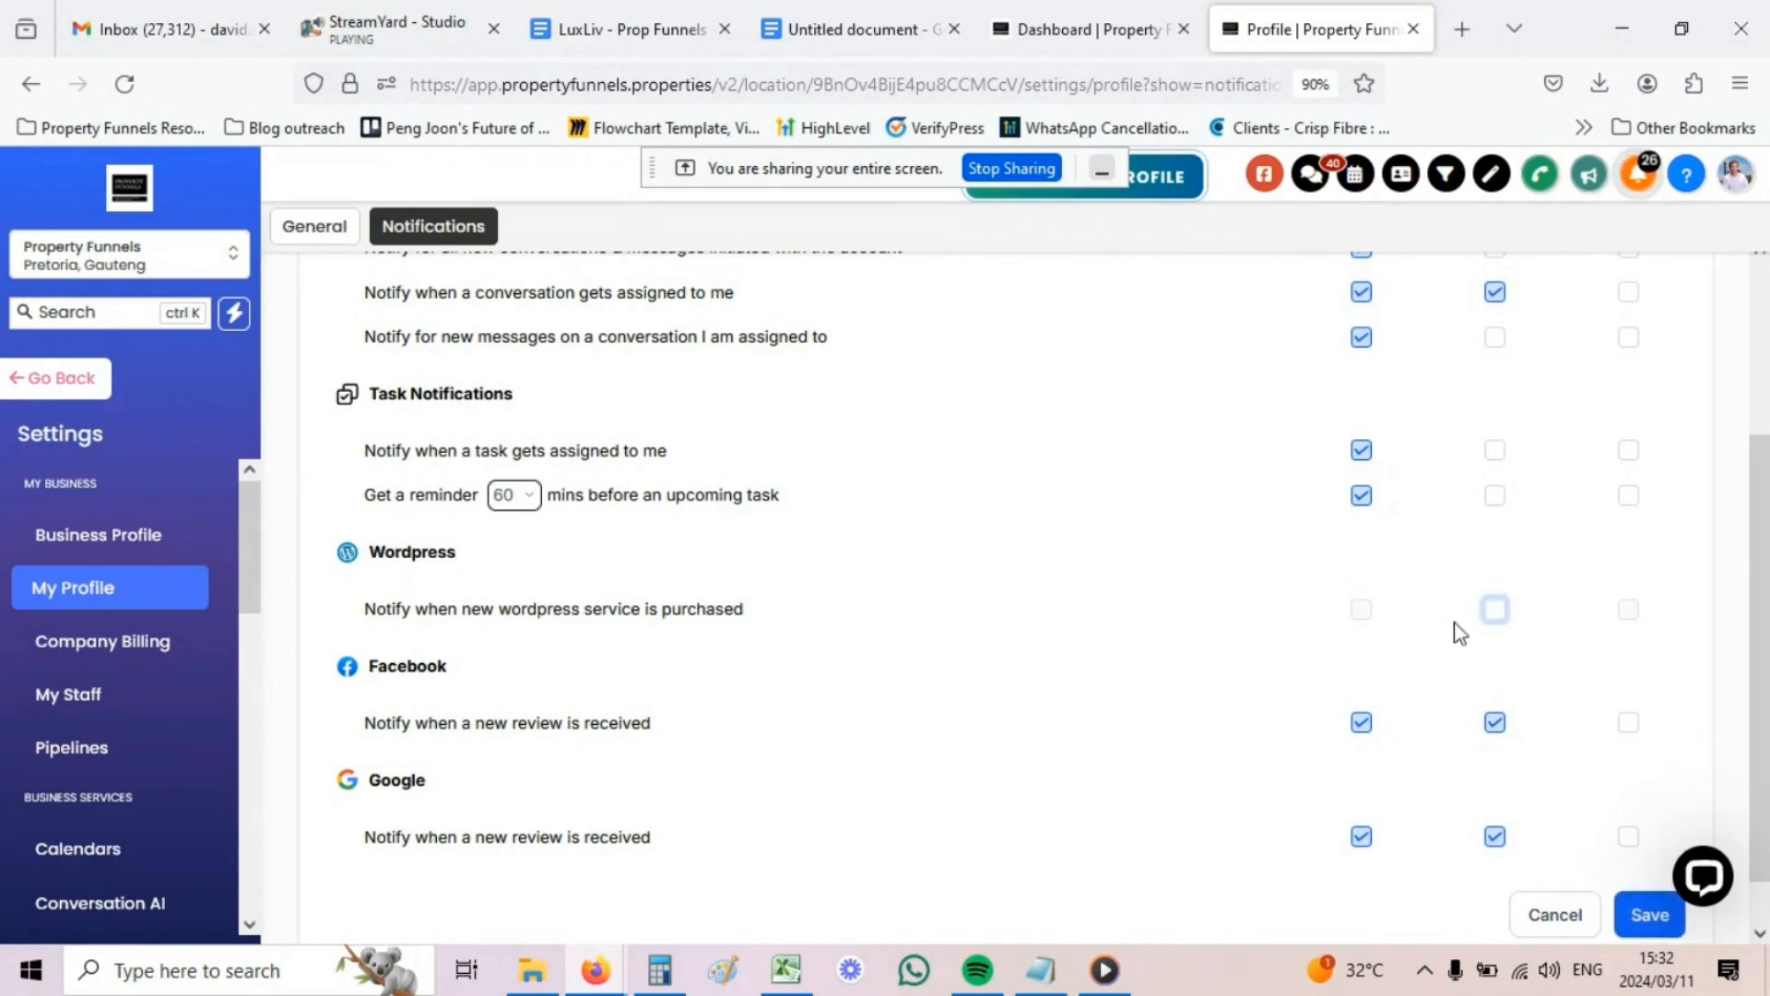
scroll(553, 636, down, 1)
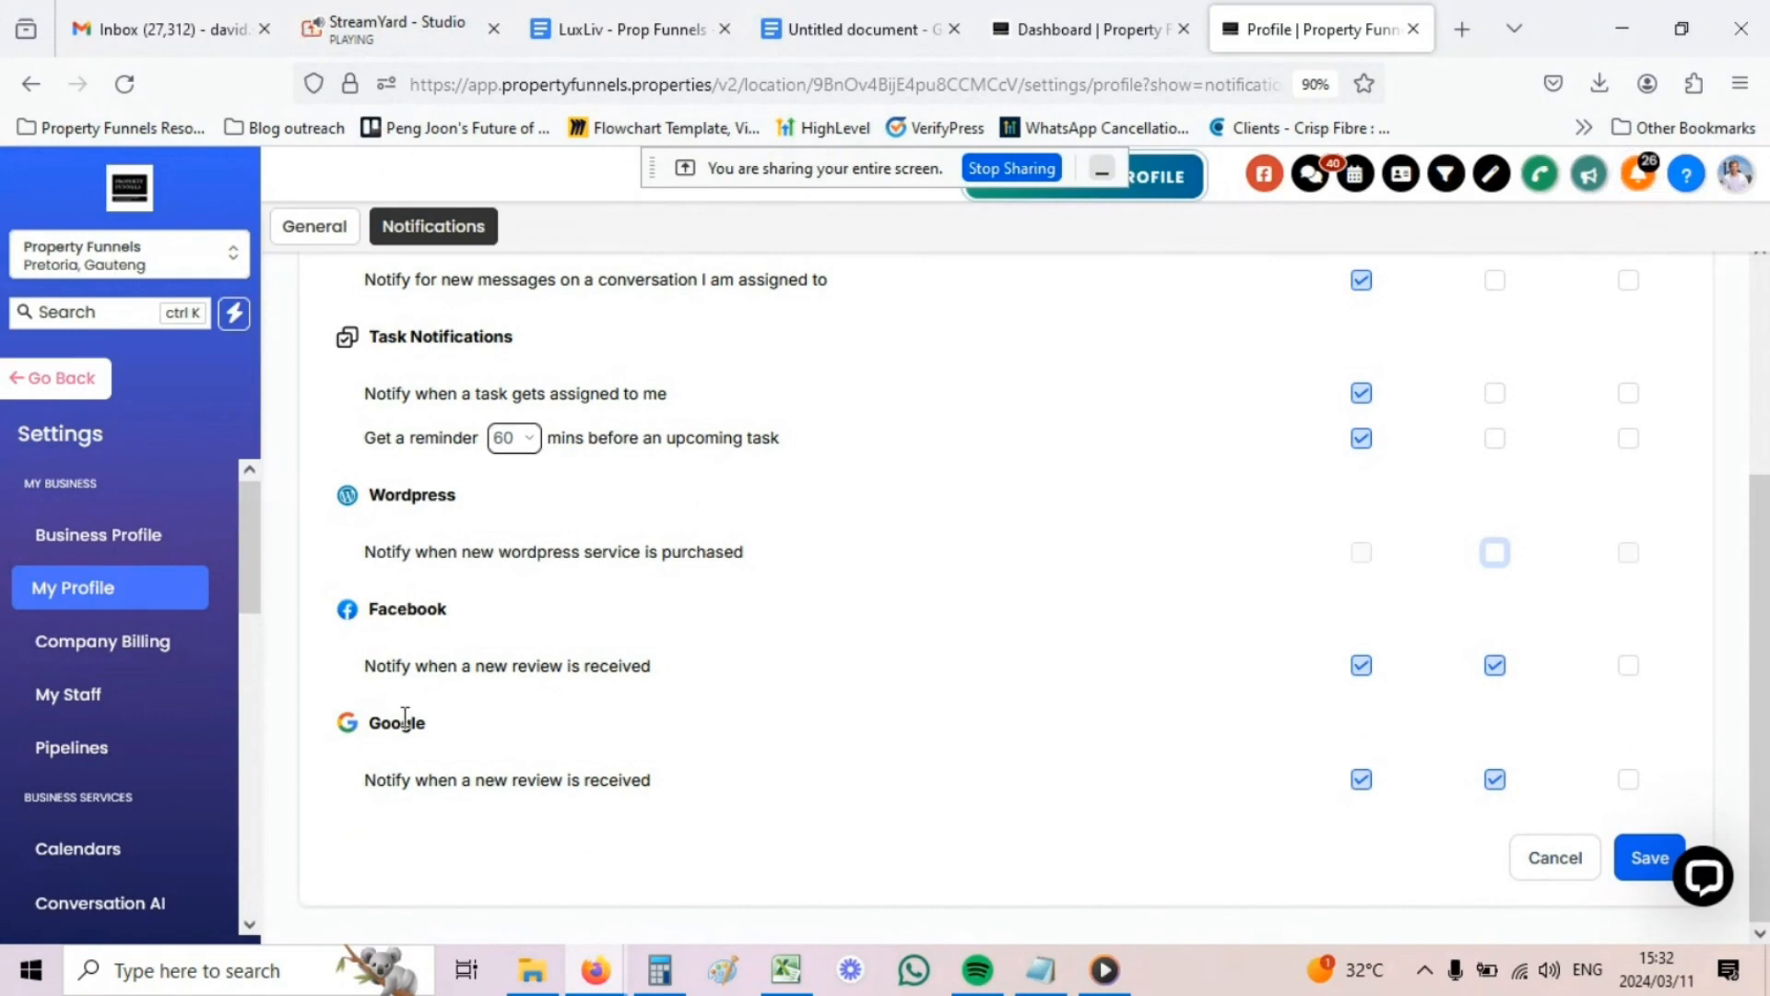
scroll(406, 718, up, 3)
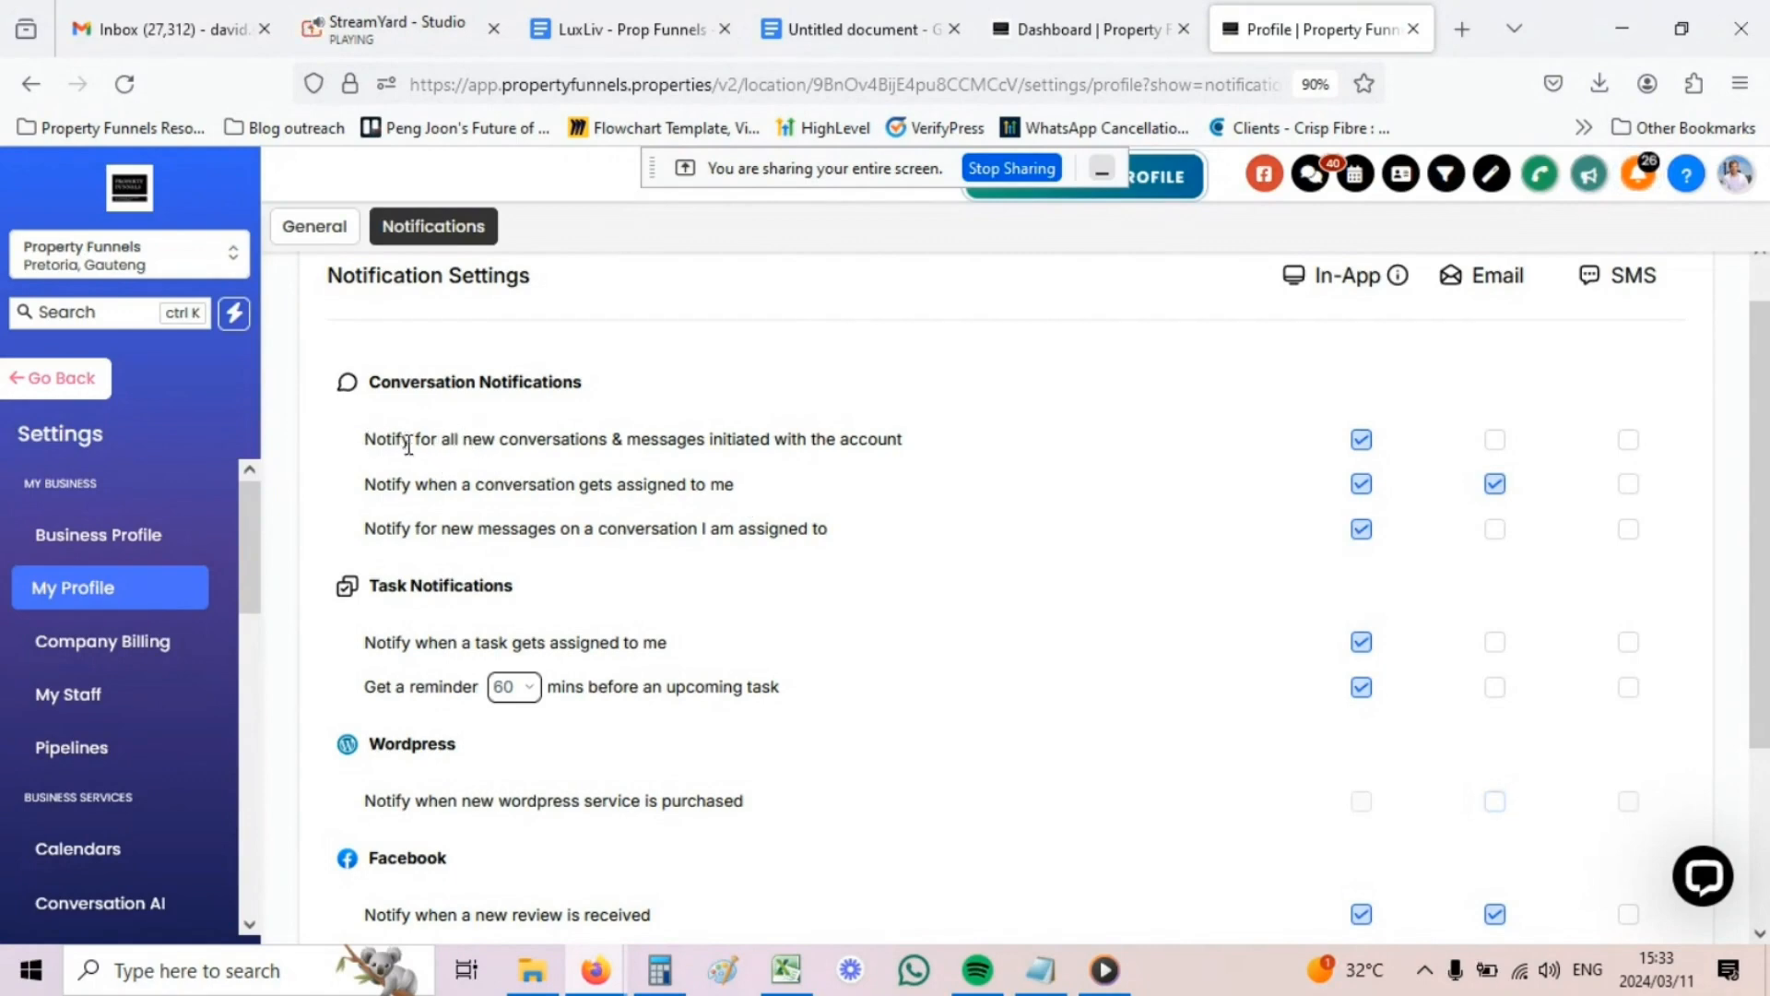
drag(420, 440, 600, 441)
click(645, 440)
- Review the LeadConnector Mobile App page's 'Copy Link to download app' section
drag(680, 439, 771, 440)
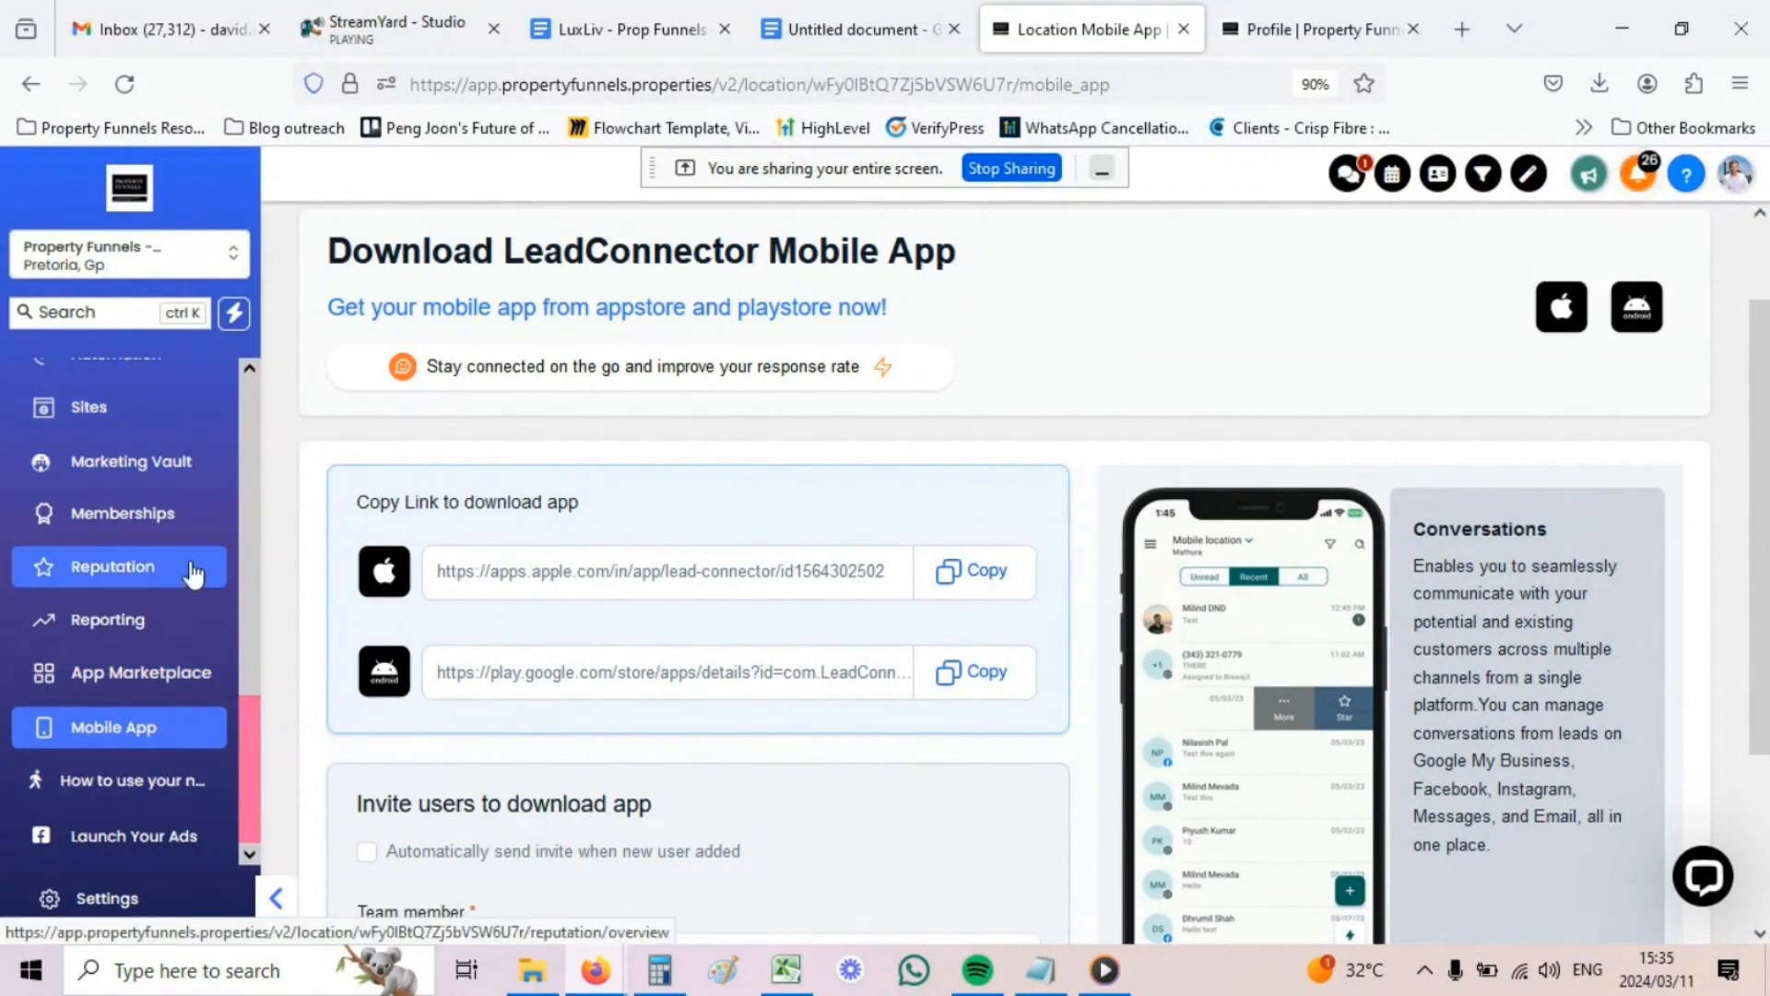
scroll(118, 396, up, 10)
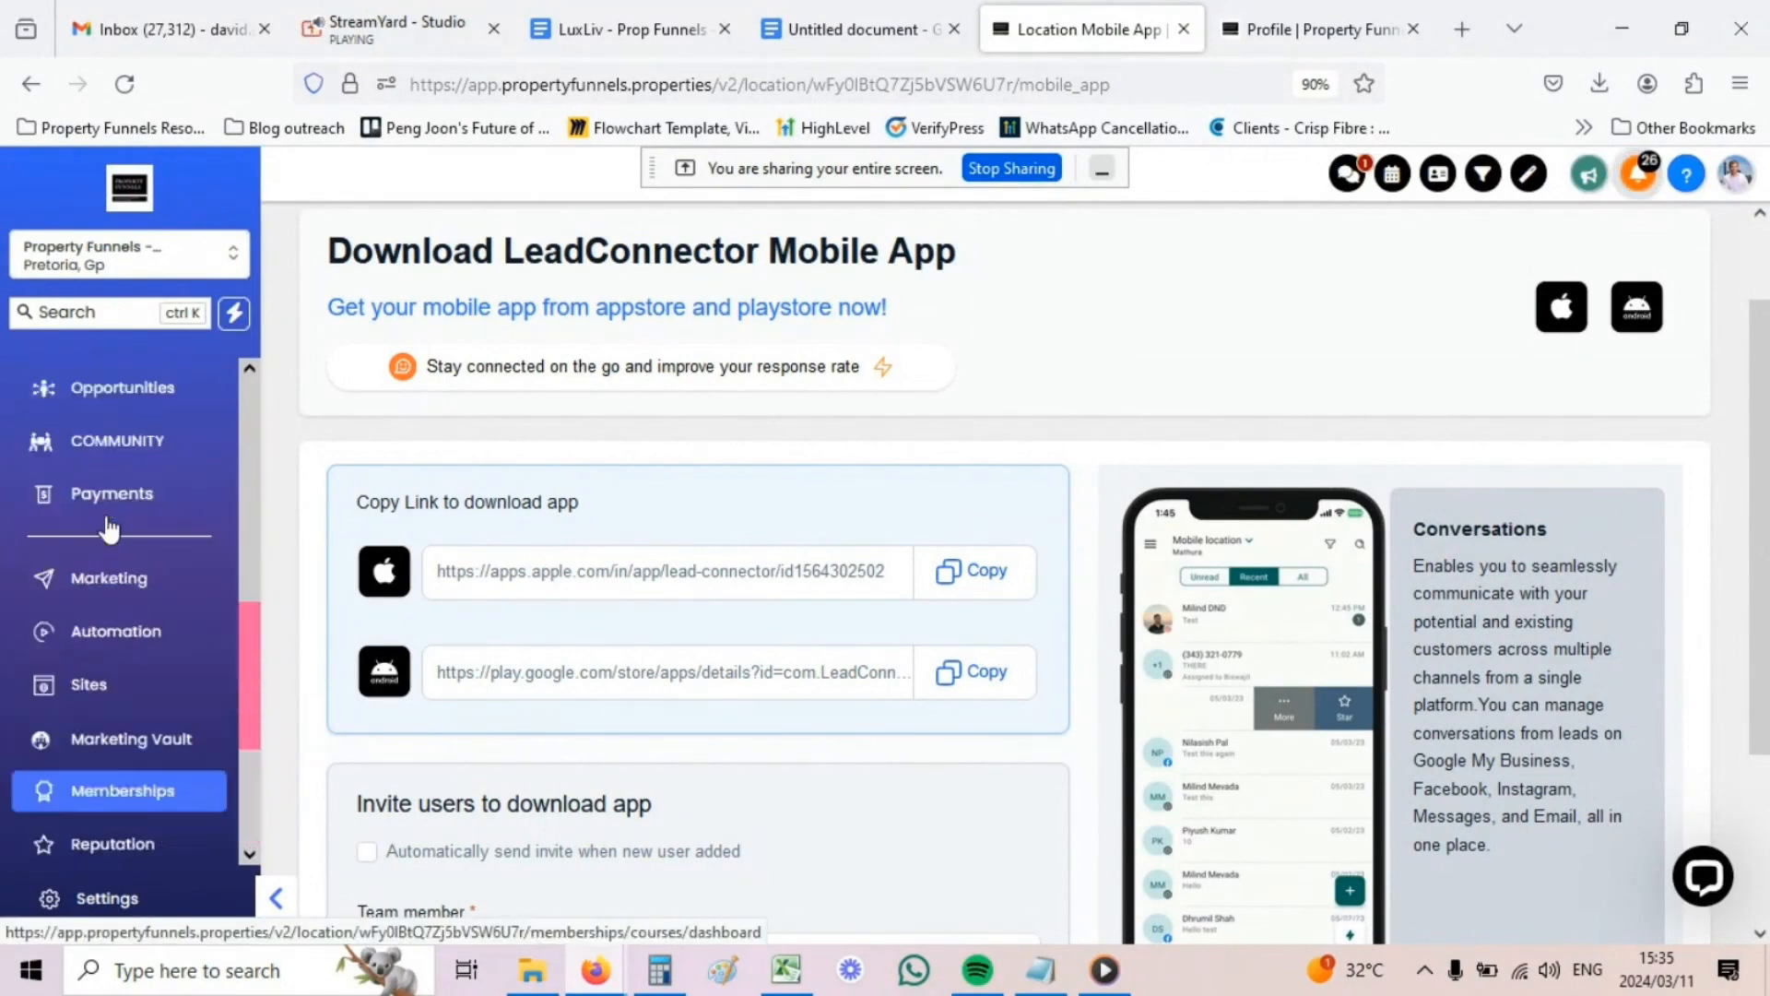
scroll(118, 455, down, 10)
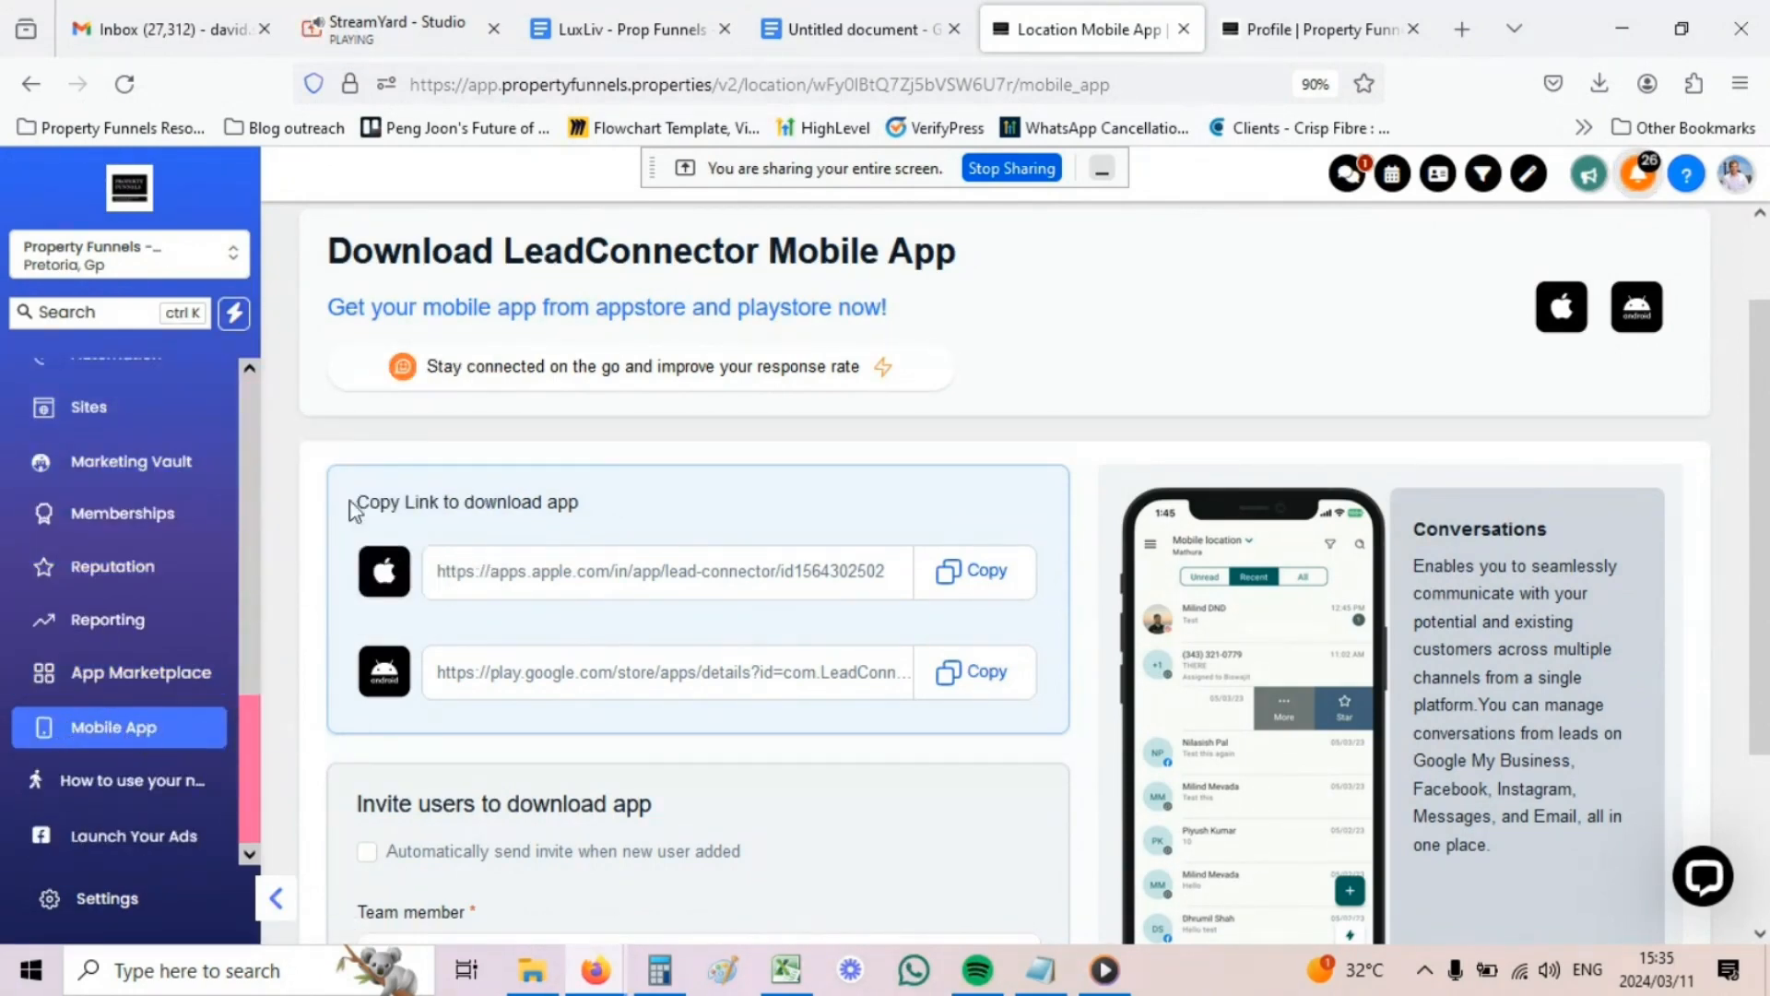
drag(380, 502, 506, 502)
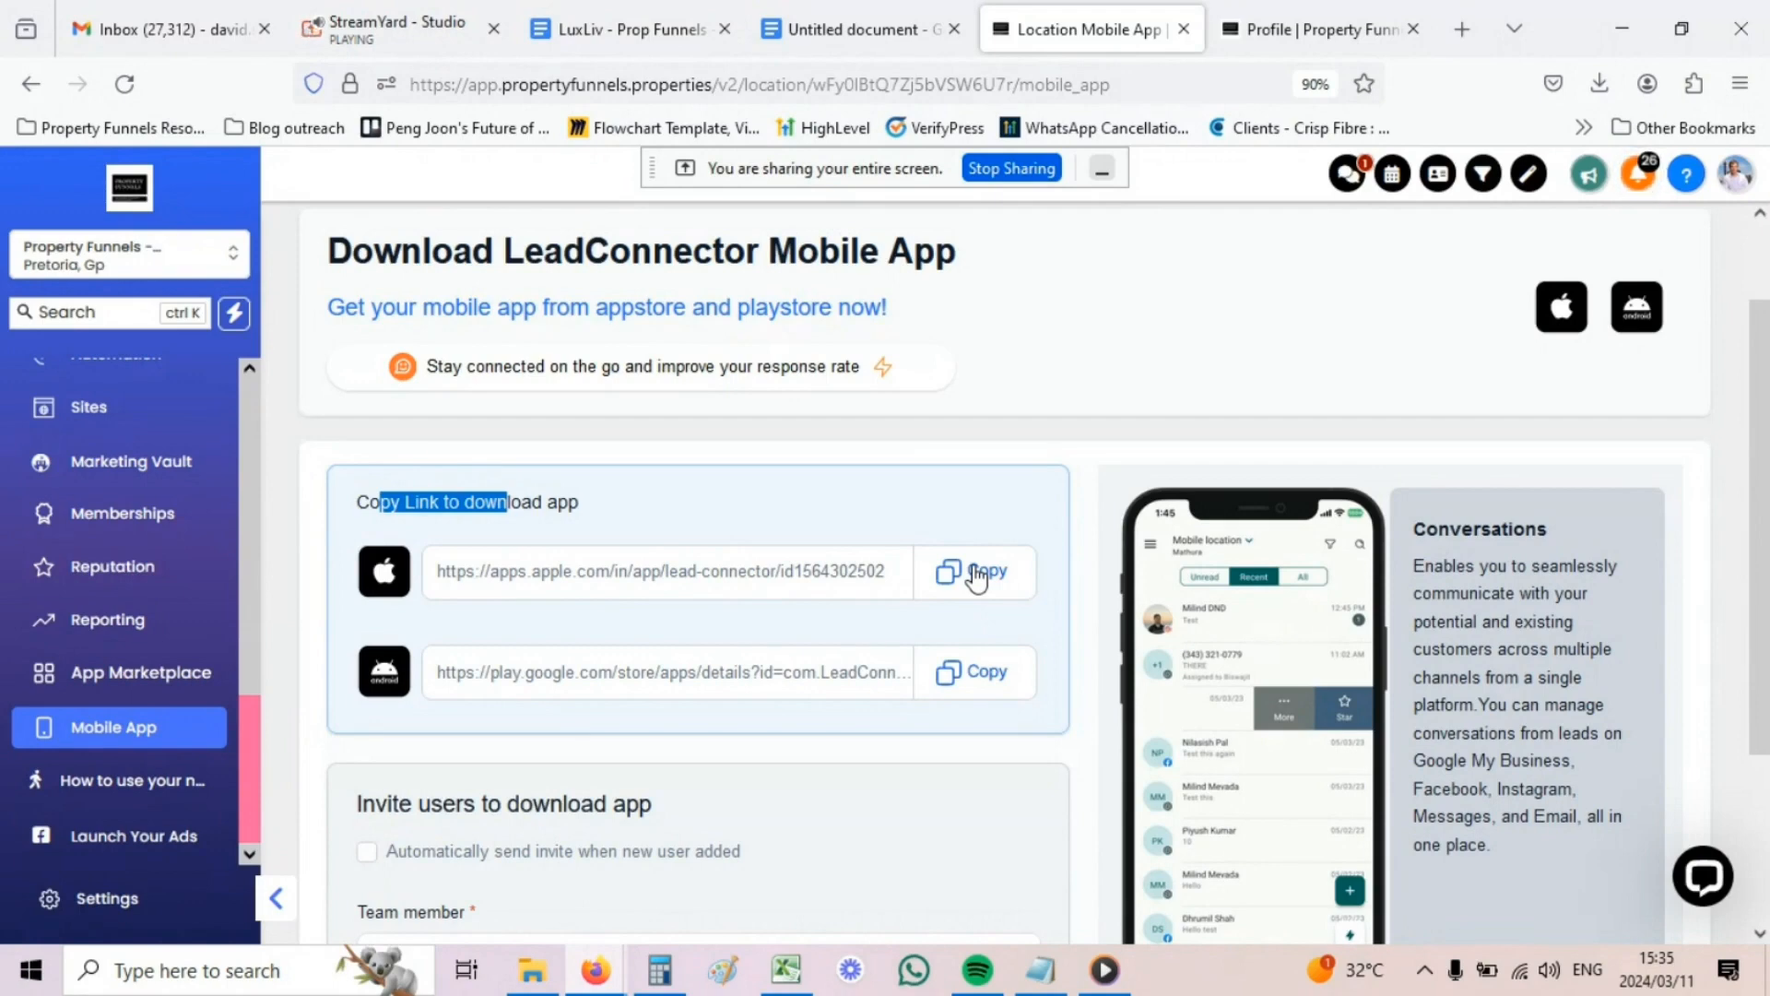
scroll(978, 568, down, 2)
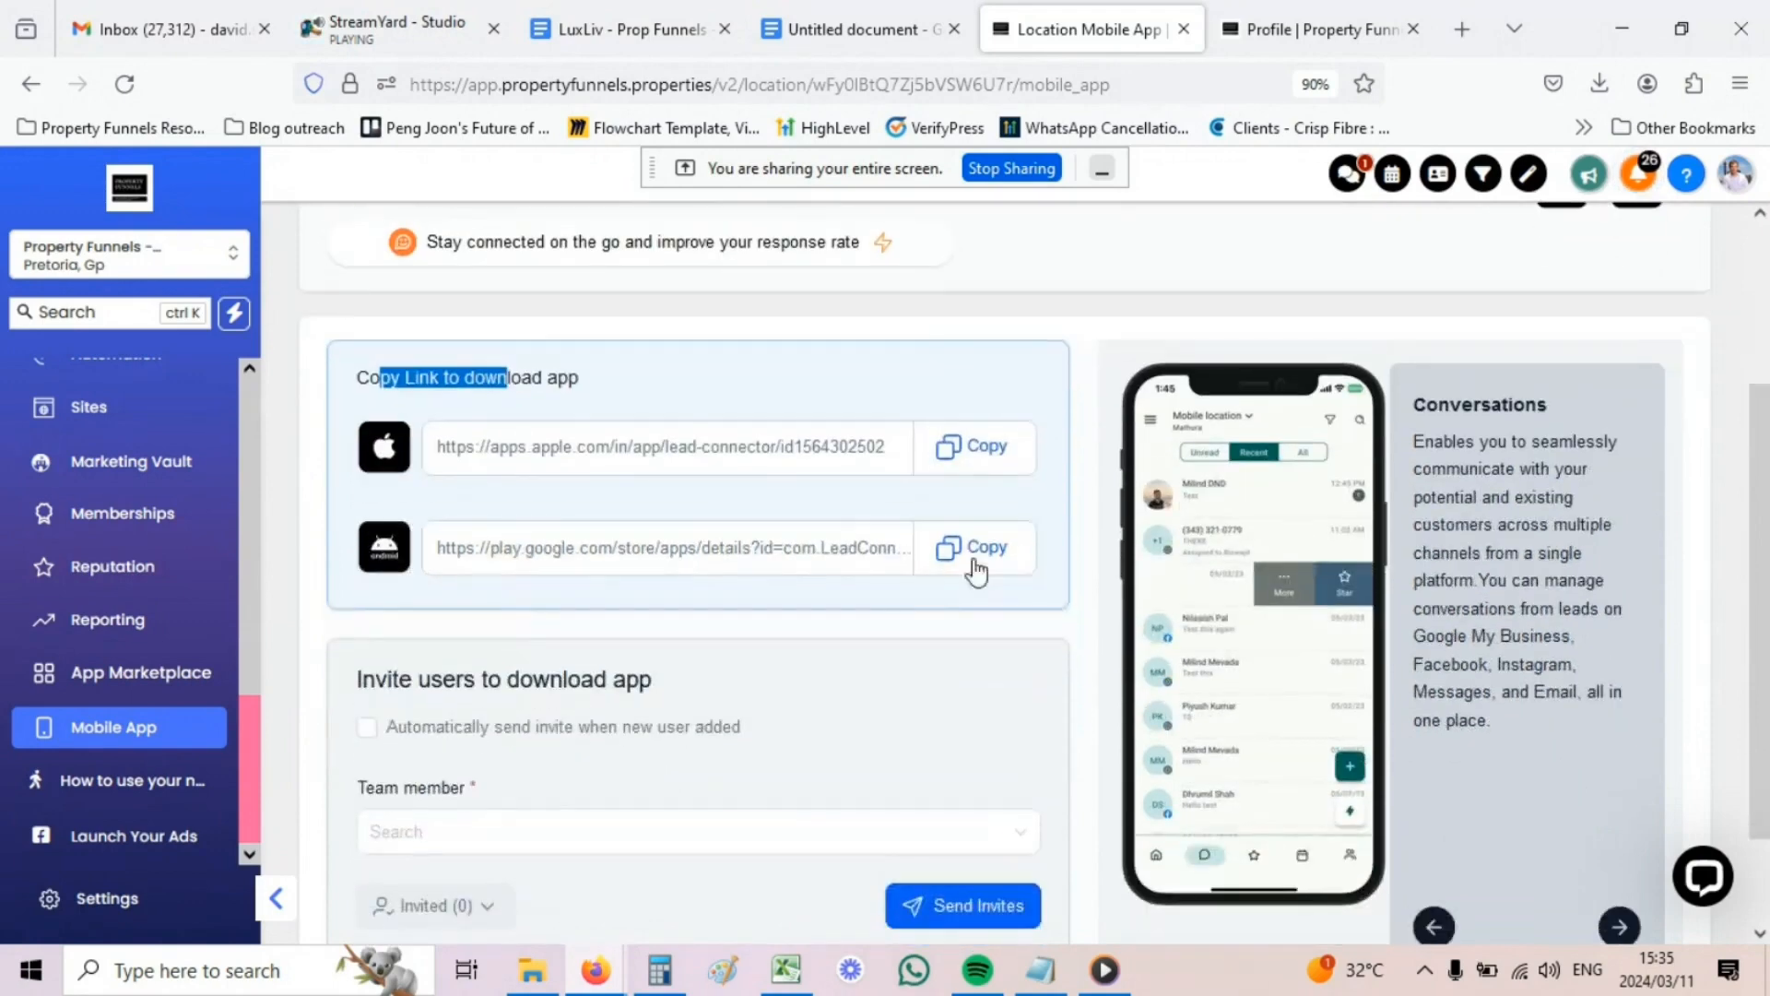